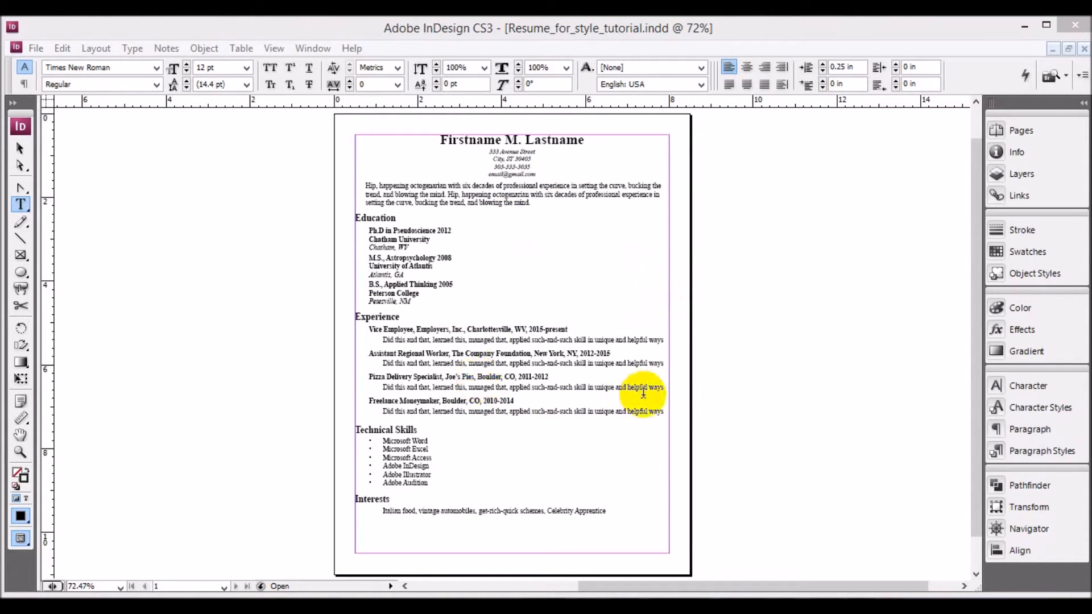
pyautogui.click(585, 138)
pyautogui.click(543, 163)
pyautogui.click(548, 206)
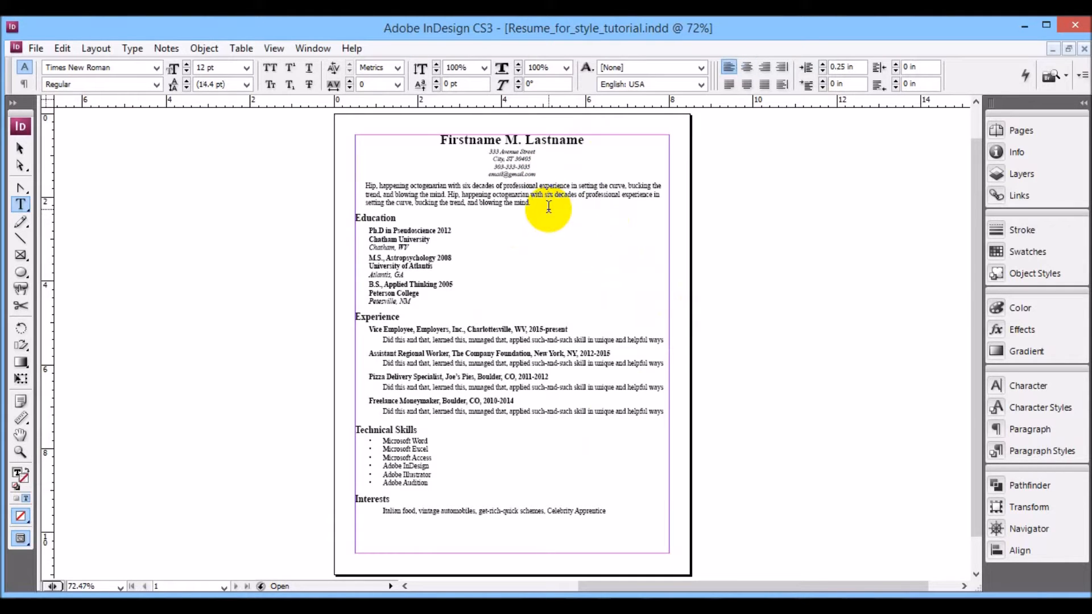
pyautogui.click(520, 255)
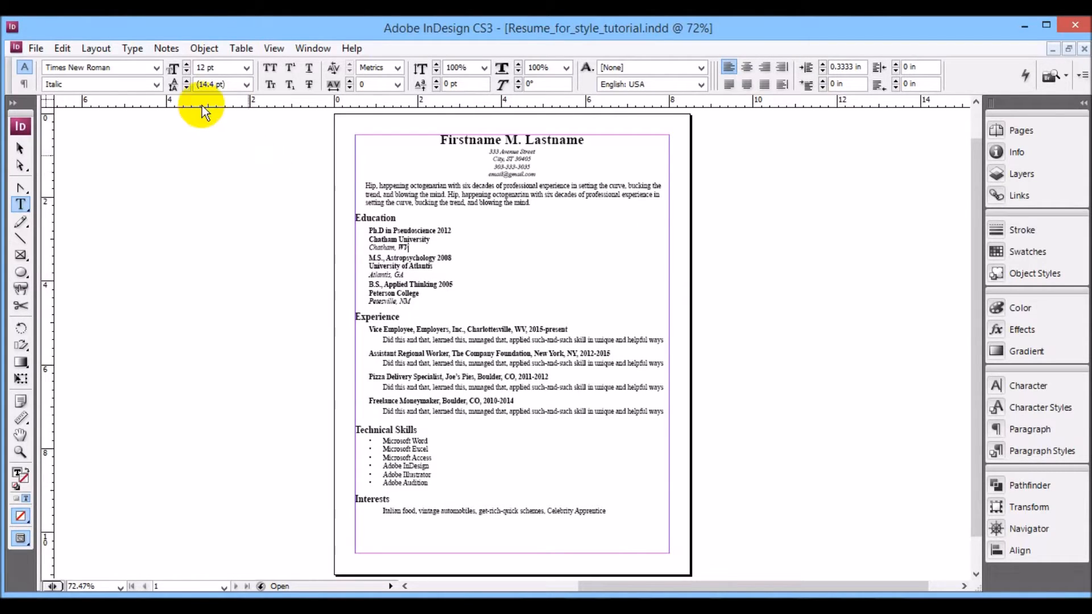
# Show the Paragraph Styles panel
pyautogui.click(130, 49)
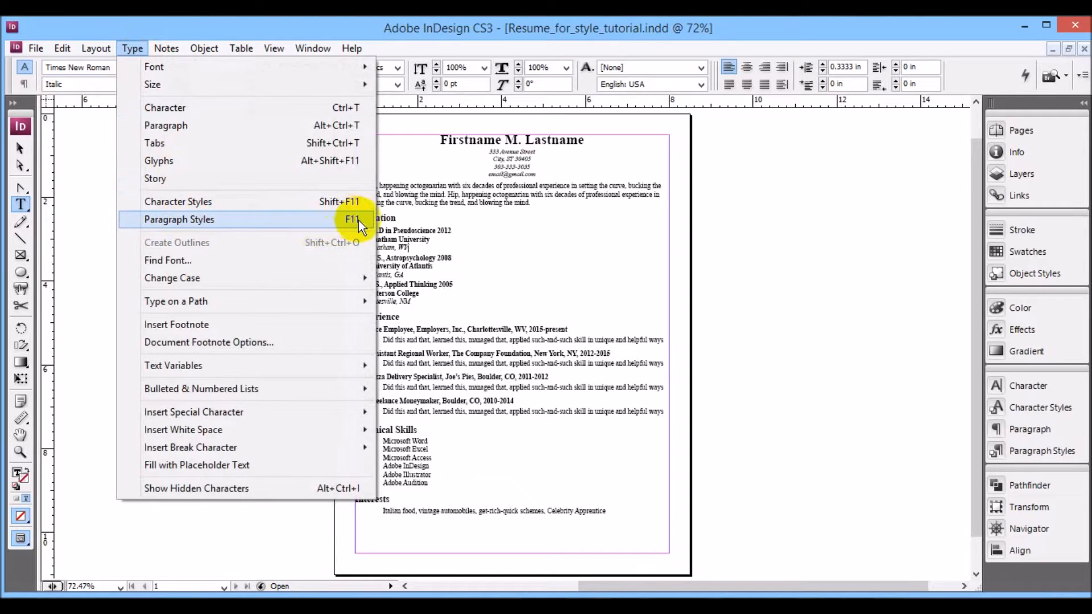
pyautogui.click(313, 53)
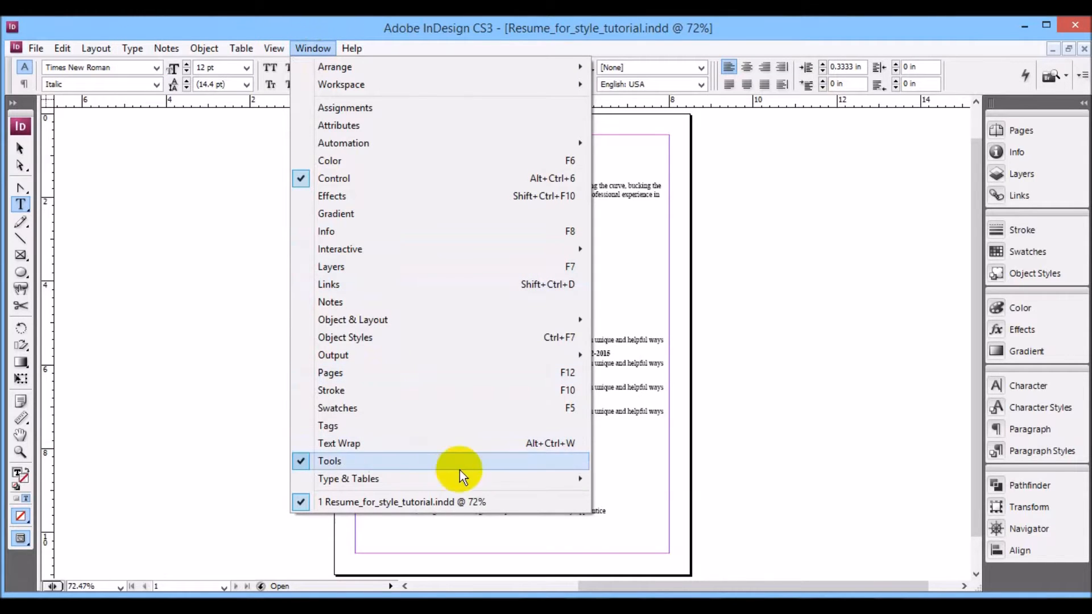
pyautogui.moveTo(564, 480)
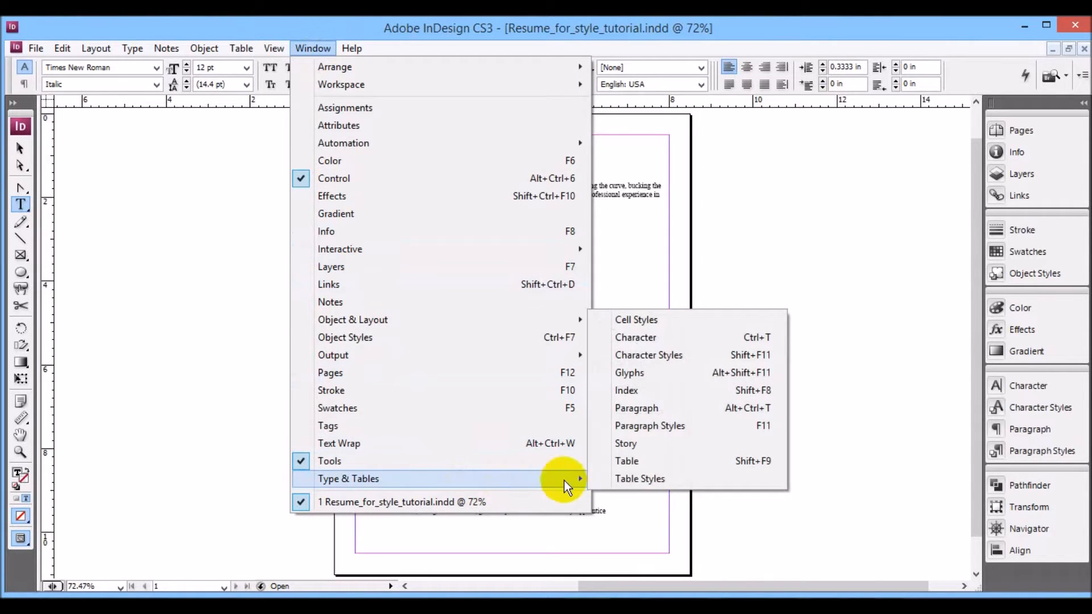
pyautogui.click(636, 428)
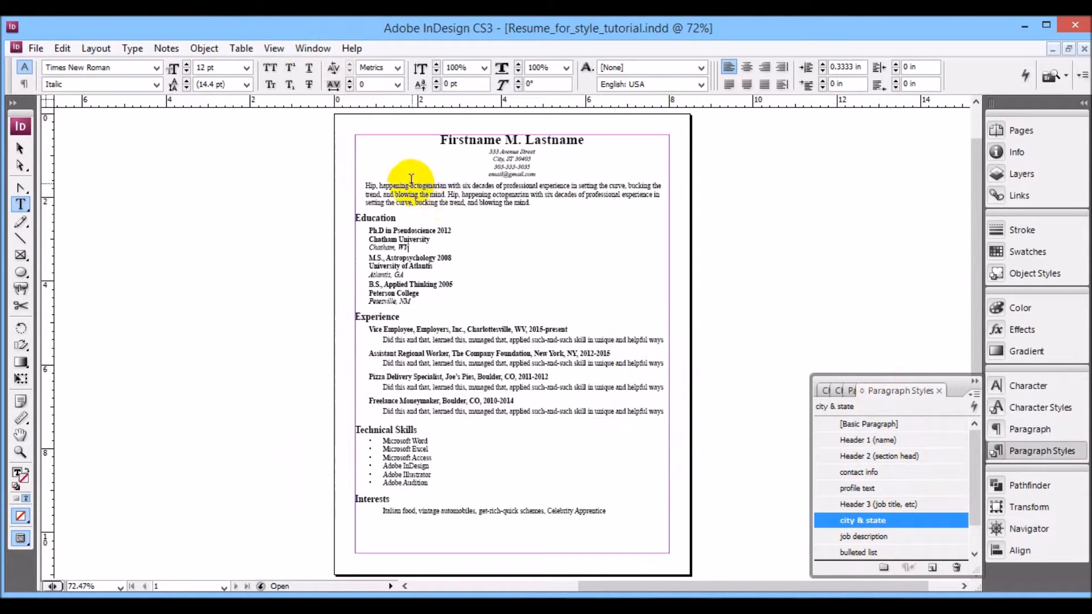
# Place the text cursor in the name, contact details, profile paragraph and Education heading to check which paragraph style each uses
pyautogui.click(21, 206)
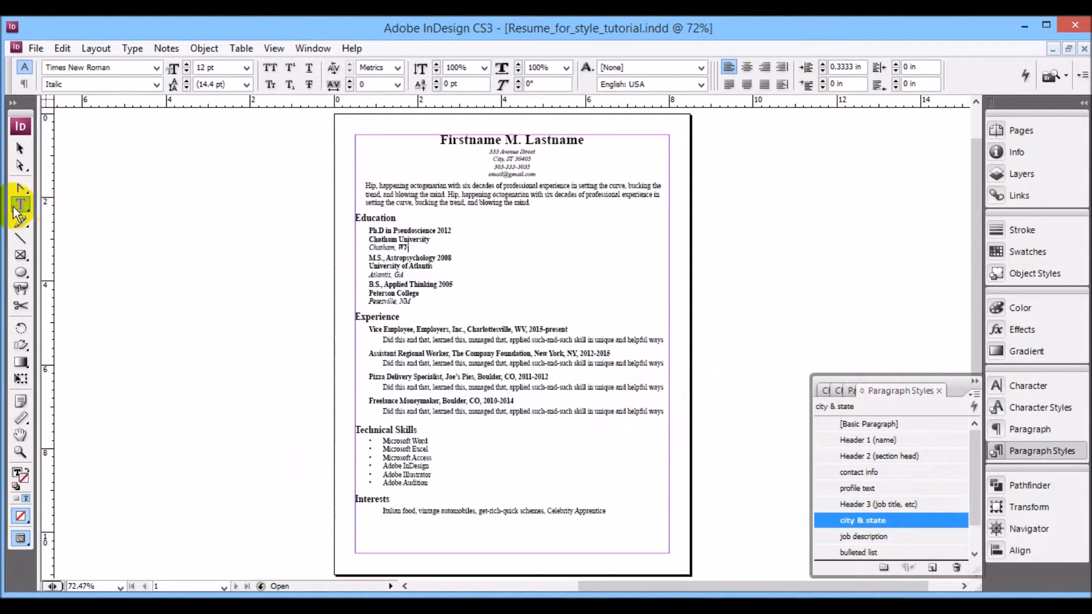
pyautogui.click(465, 140)
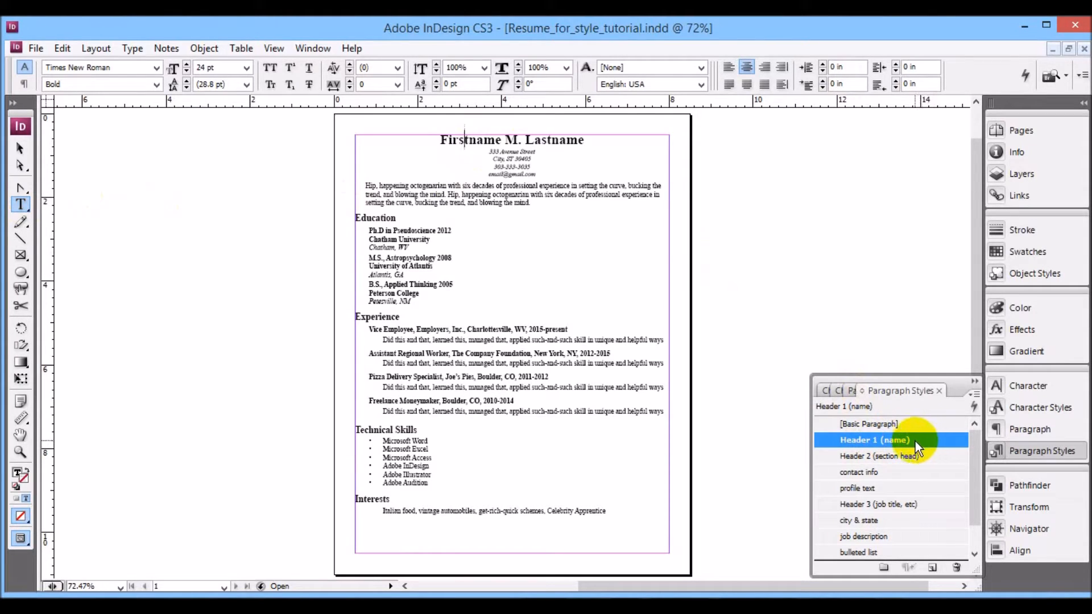
pyautogui.click(517, 162)
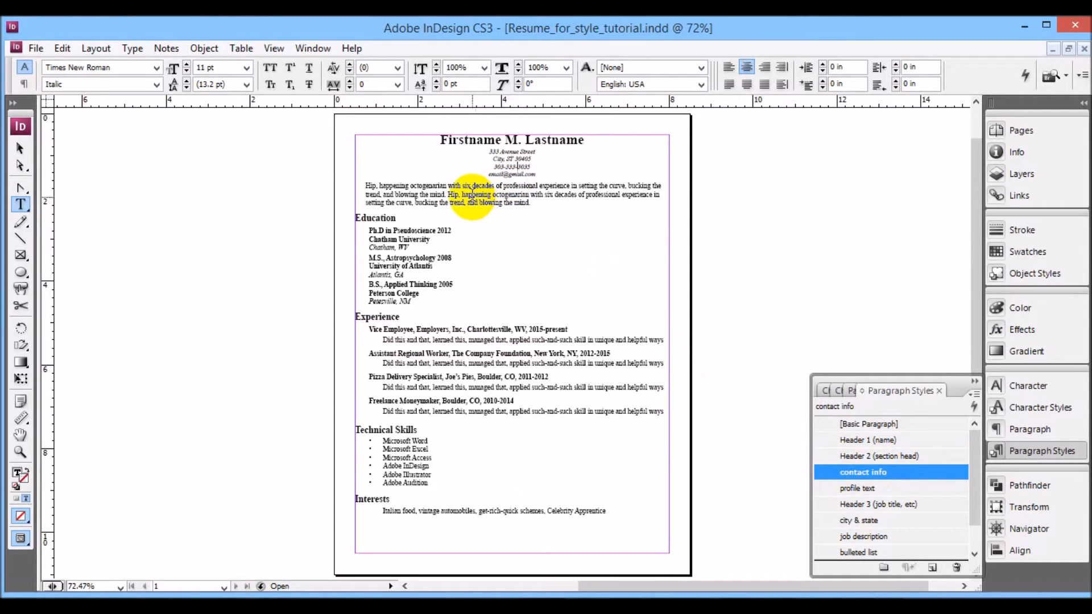
pyautogui.click(472, 195)
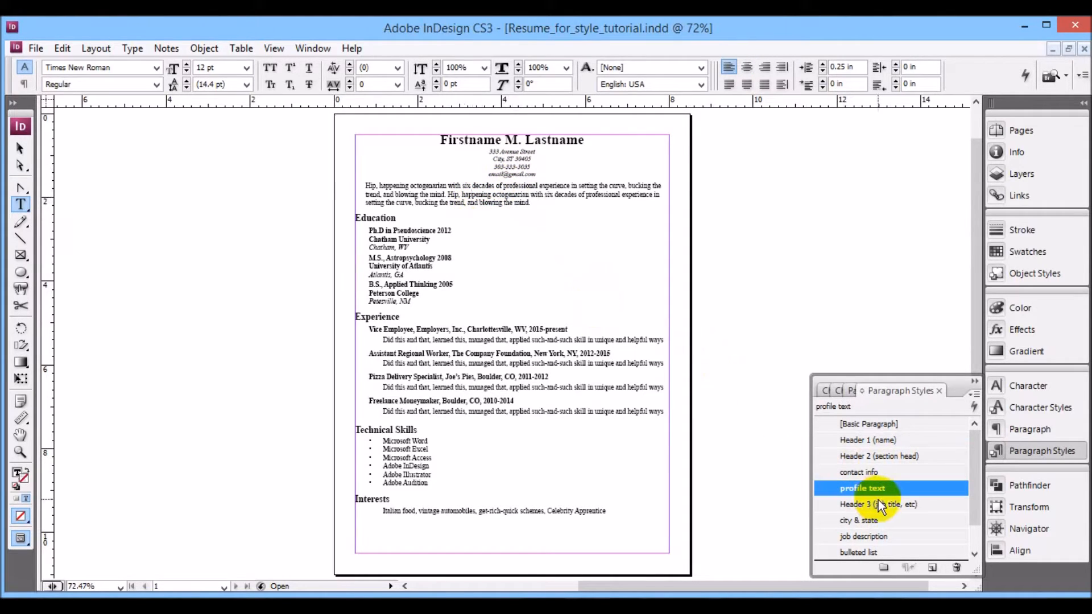
pyautogui.click(400, 218)
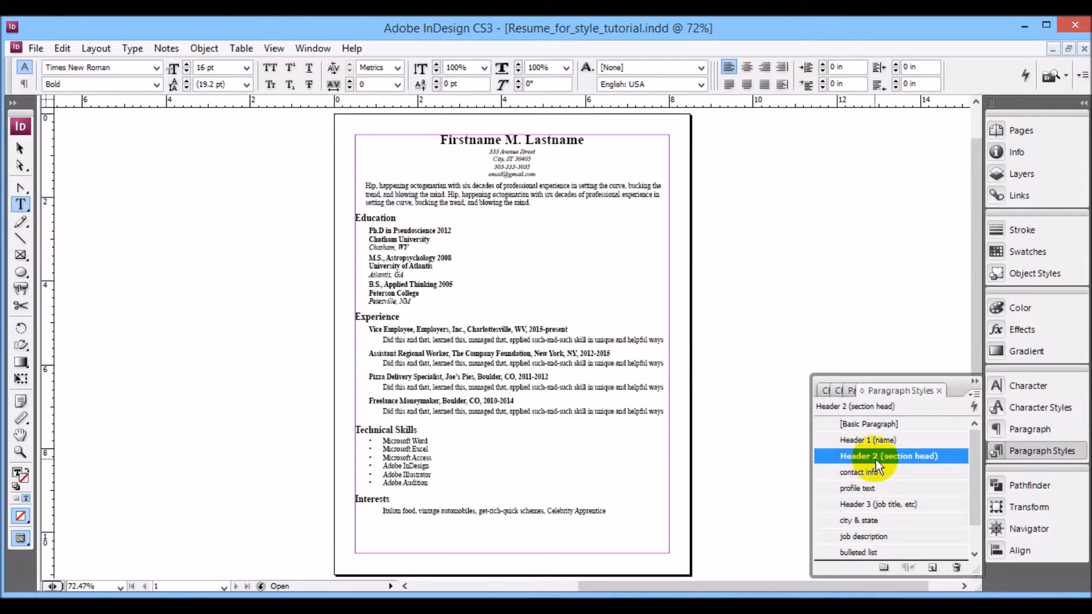
# Select the whole name line of the resume and examine its paragraph style and character formatting
pyautogui.click(566, 186)
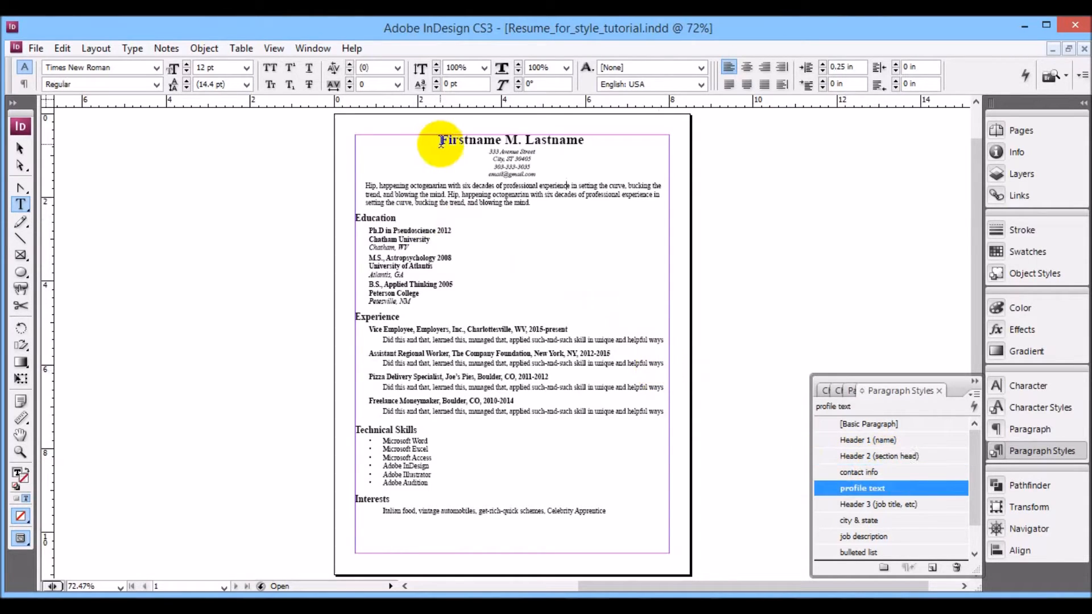
pyautogui.click(441, 142)
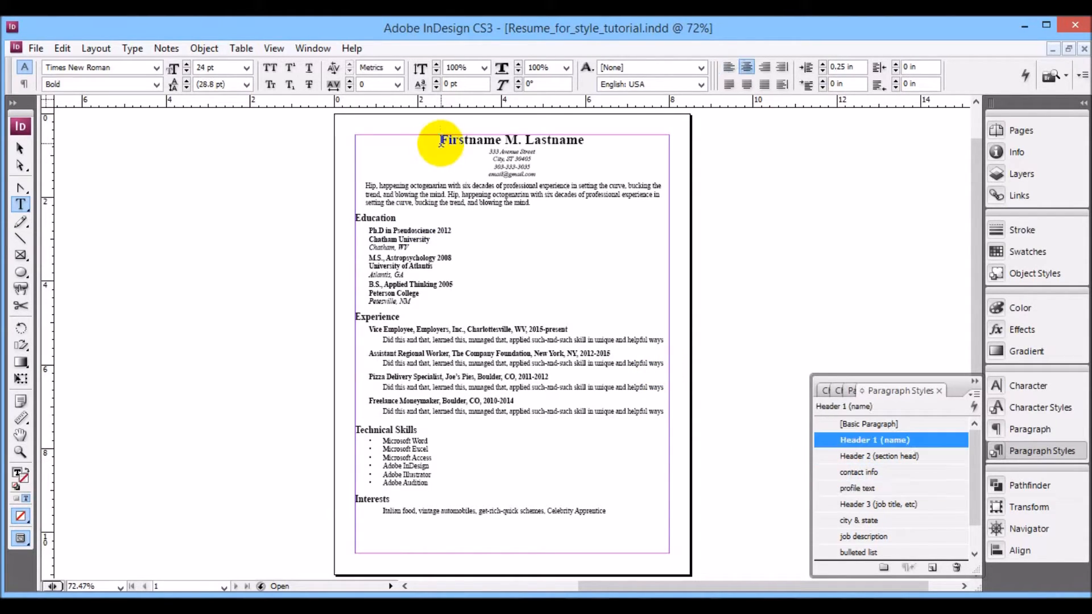
pyautogui.moveTo(441, 142); pyautogui.dragTo(596, 138)
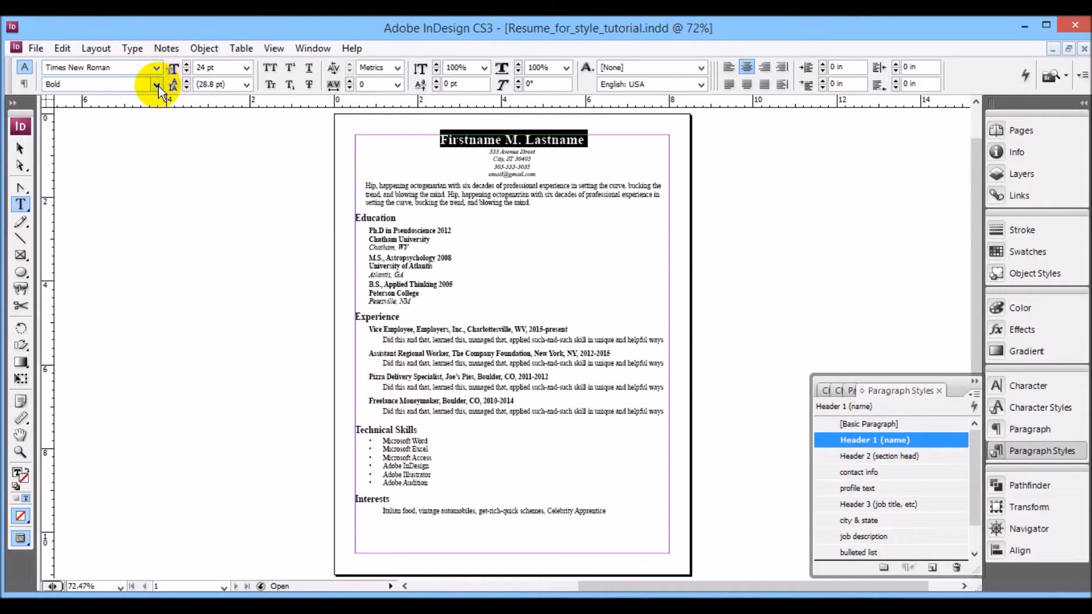
pyautogui.click(552, 169)
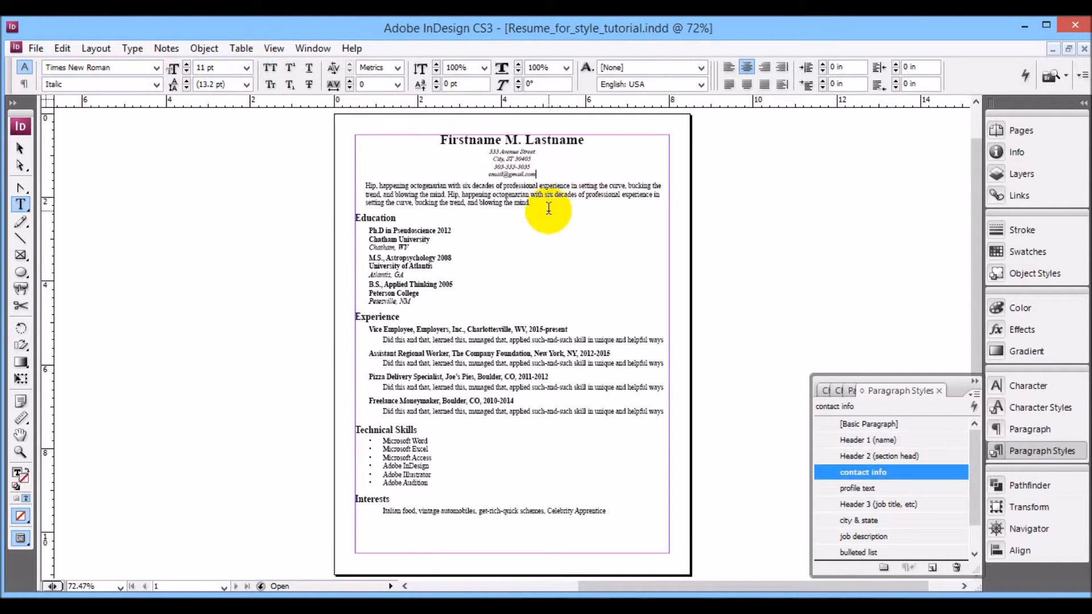
# Check the paragraph style of the Education, Experience, Technical Skills and Interests section headings
pyautogui.click(414, 218)
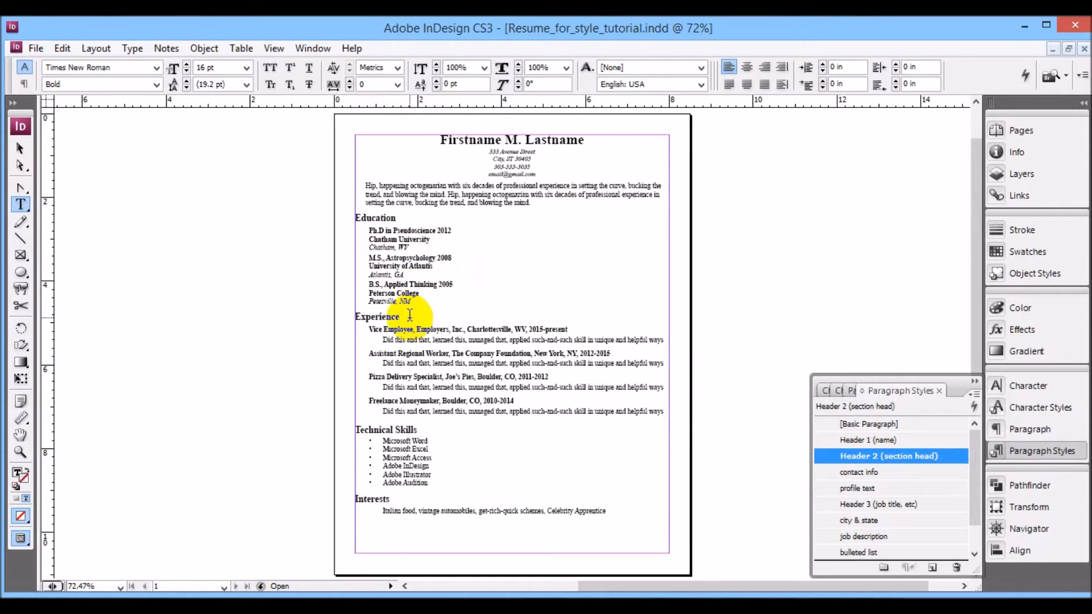
pyautogui.moveTo(411, 316); pyautogui.dragTo(341, 314)
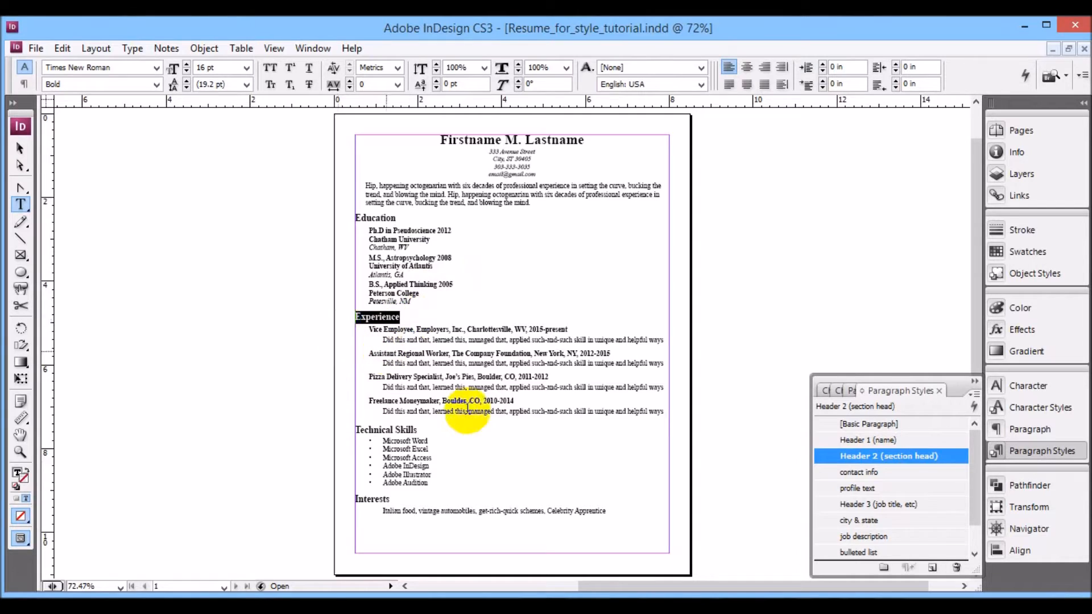
pyautogui.moveTo(431, 430); pyautogui.dragTo(327, 430)
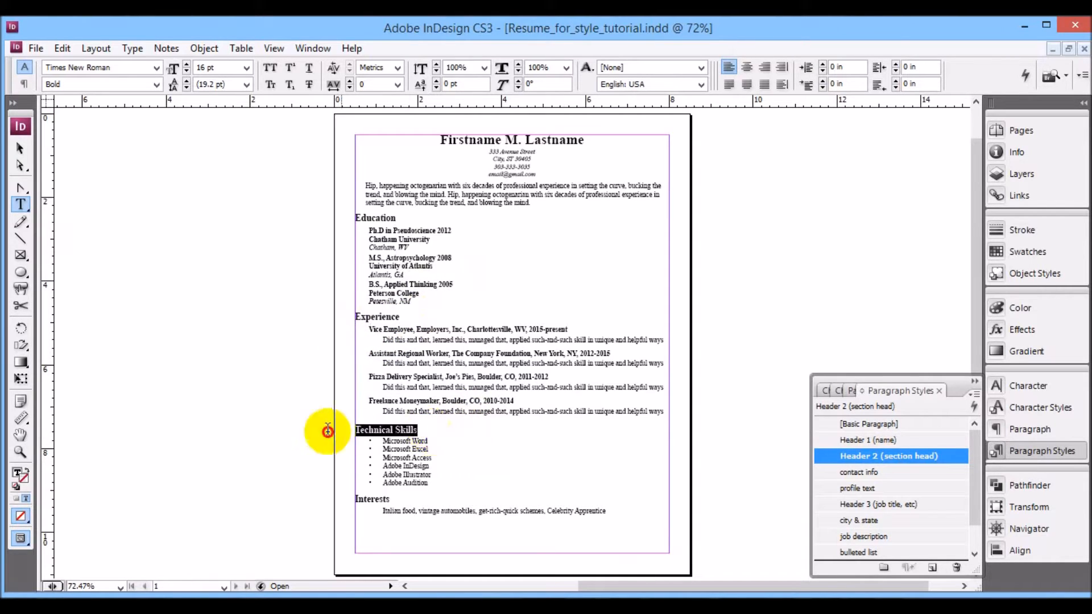
pyautogui.click(391, 498)
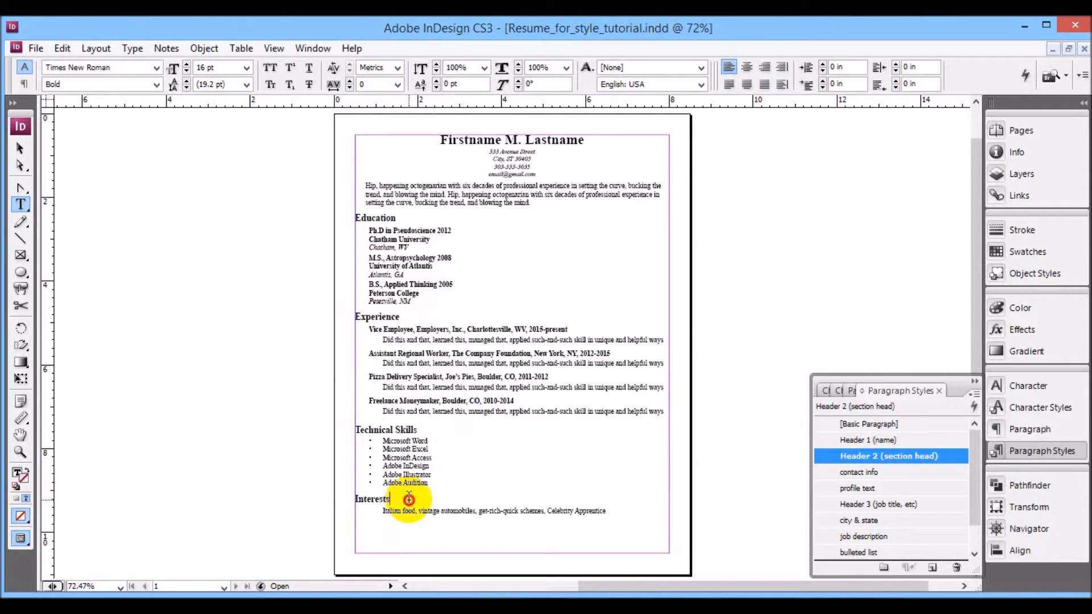
pyautogui.moveTo(408, 499); pyautogui.dragTo(349, 500)
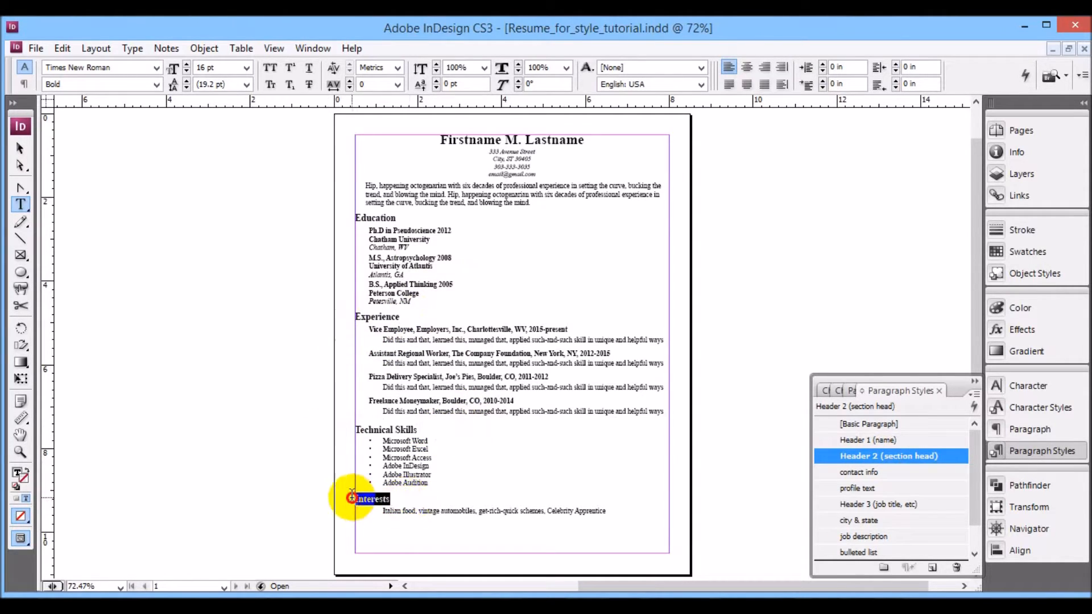
# Set the Header 2 (section head) paragraph style's font size to 30 pt with the preview turned on
pyautogui.click(437, 230)
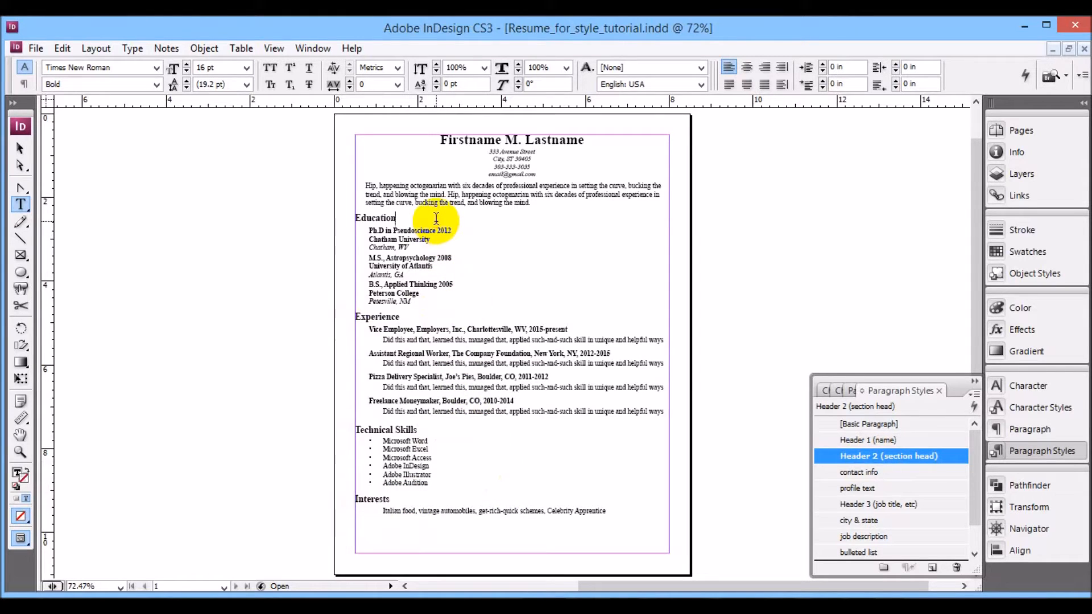
pyautogui.doubleClick(932, 456)
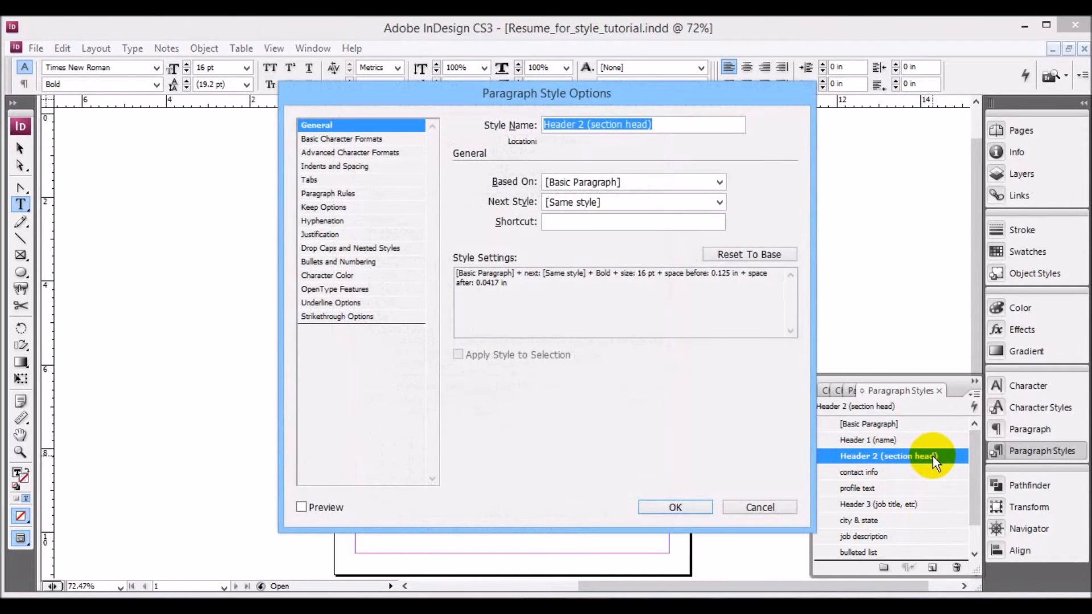
pyautogui.moveTo(600, 96); pyautogui.dragTo(877, 100)
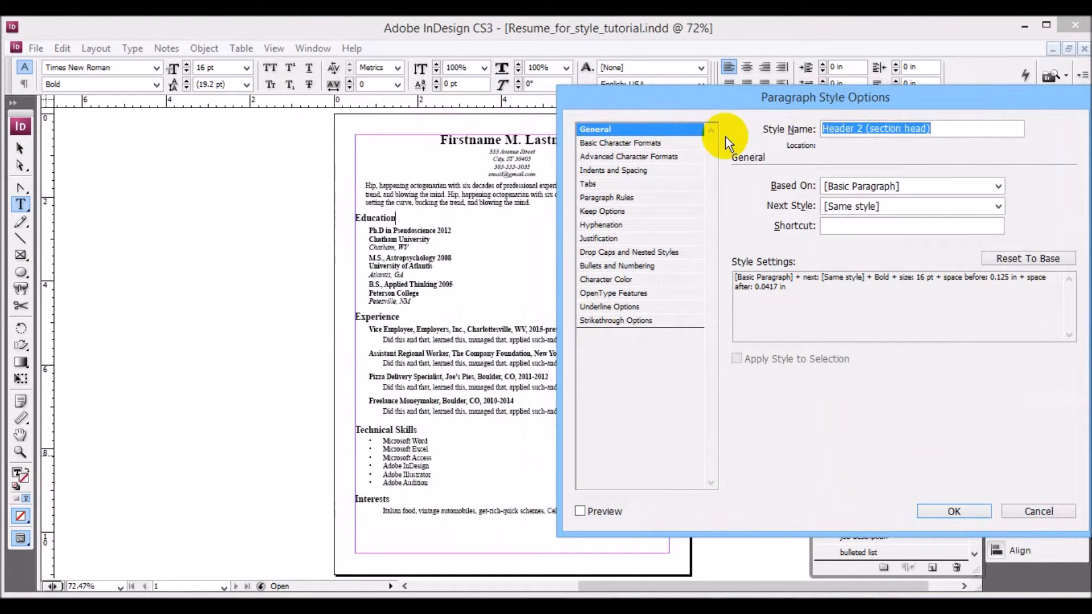
pyautogui.click(617, 143)
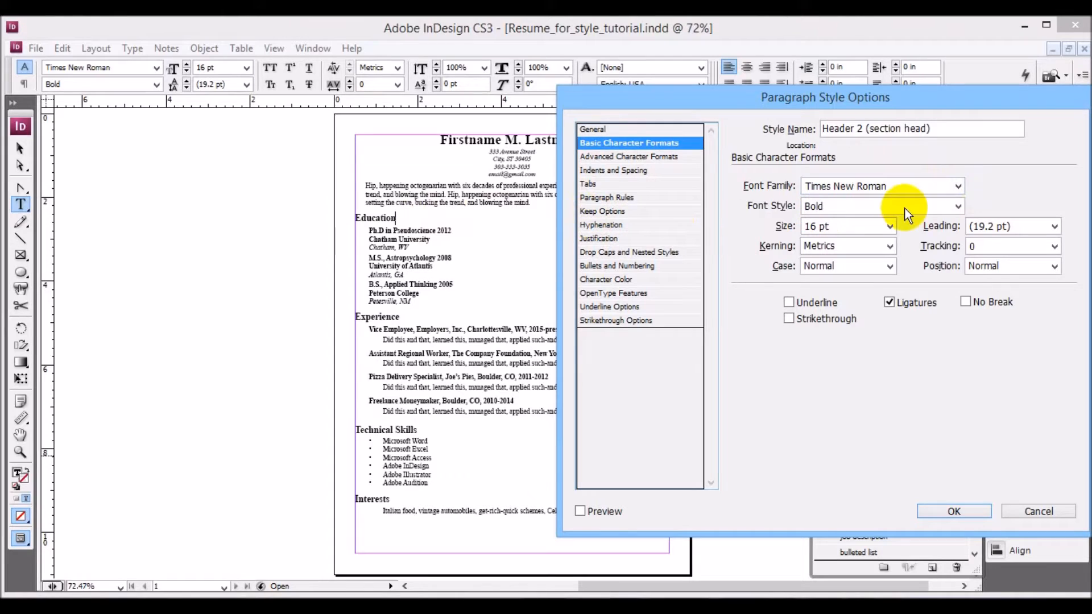
pyautogui.click(888, 226)
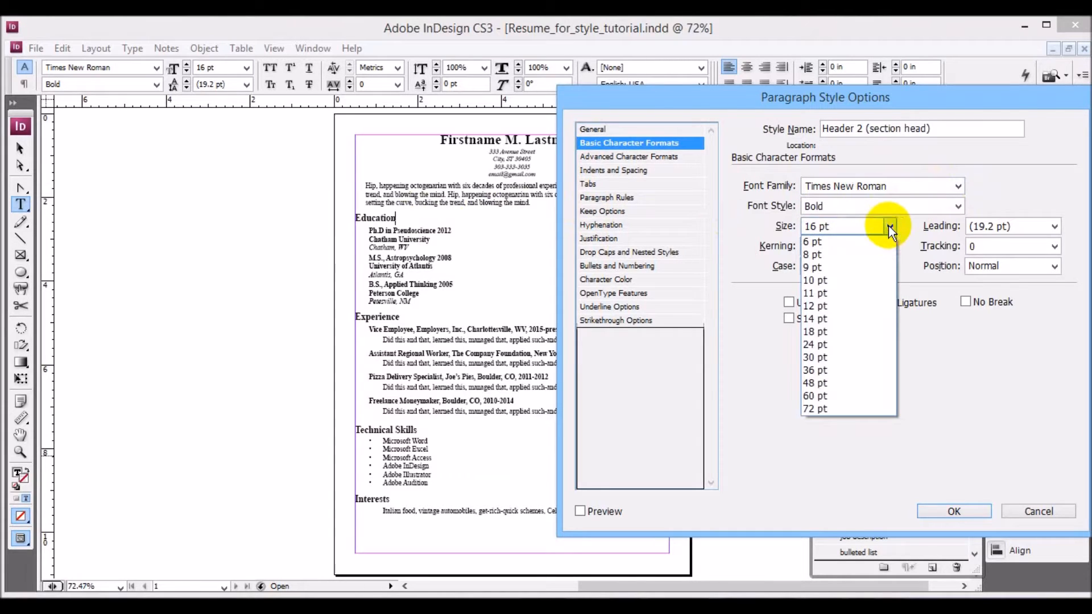
pyautogui.click(850, 357)
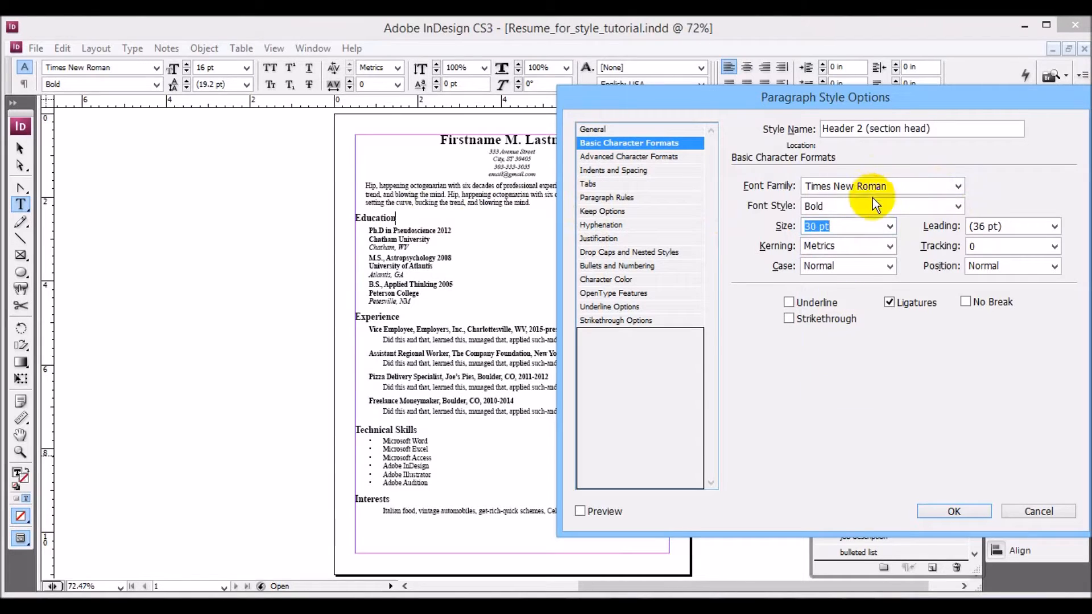
pyautogui.click(580, 510)
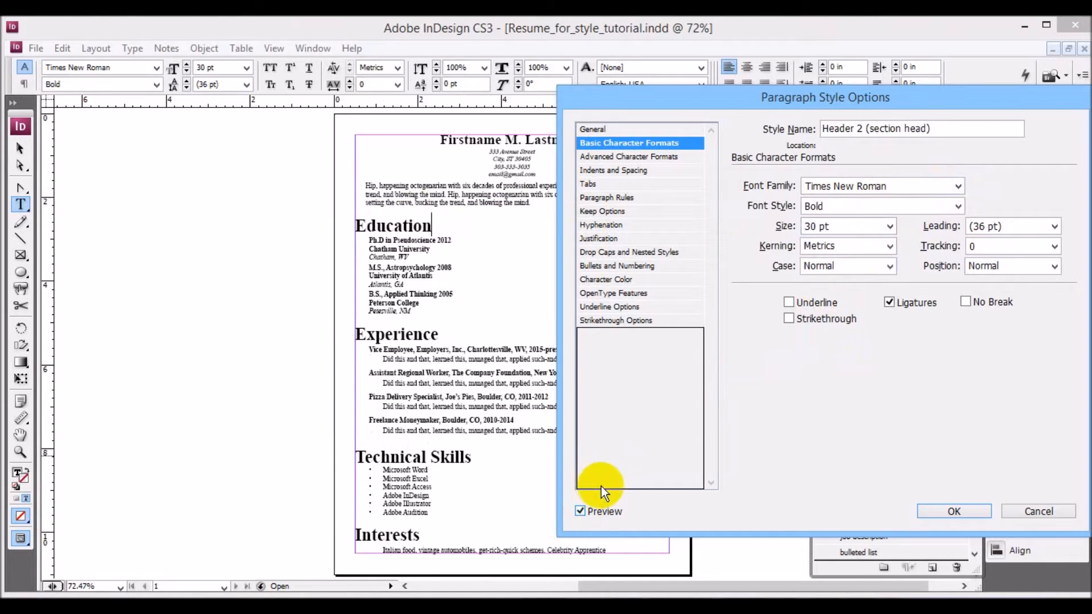
# Try 18 pt and 10 pt for the Header 2 (section head) style, then set its font size to 14 pt
pyautogui.click(890, 224)
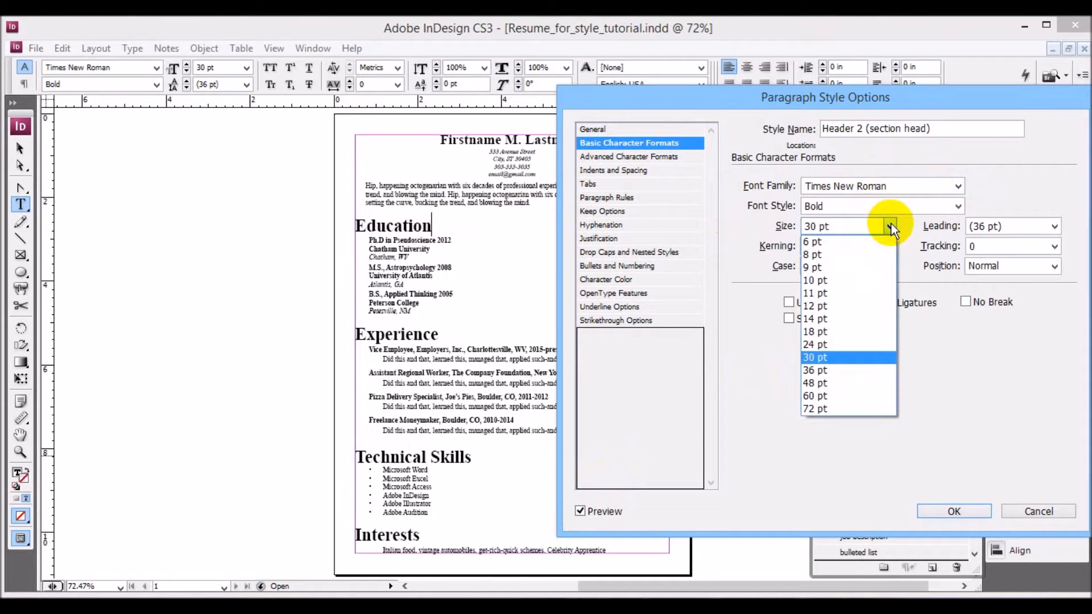
pyautogui.click(862, 330)
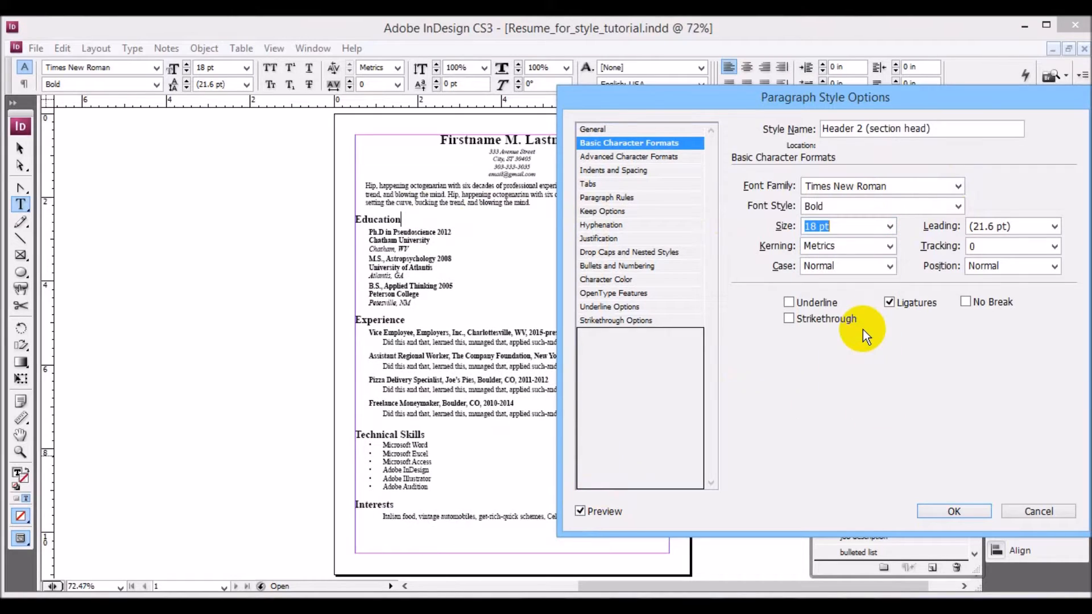
pyautogui.click(891, 222)
pyautogui.click(869, 286)
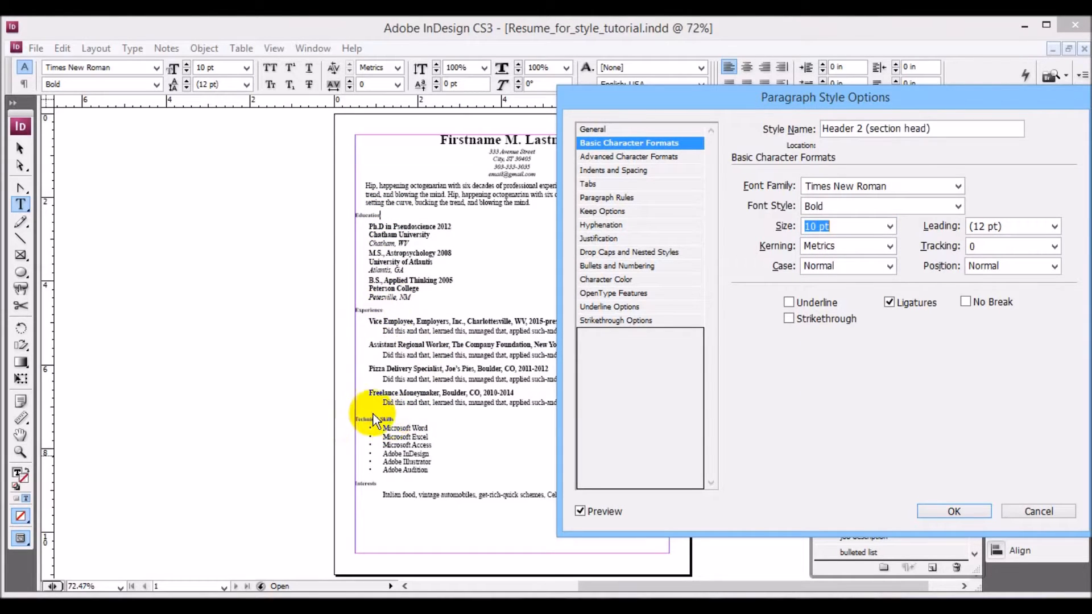
pyautogui.click(890, 227)
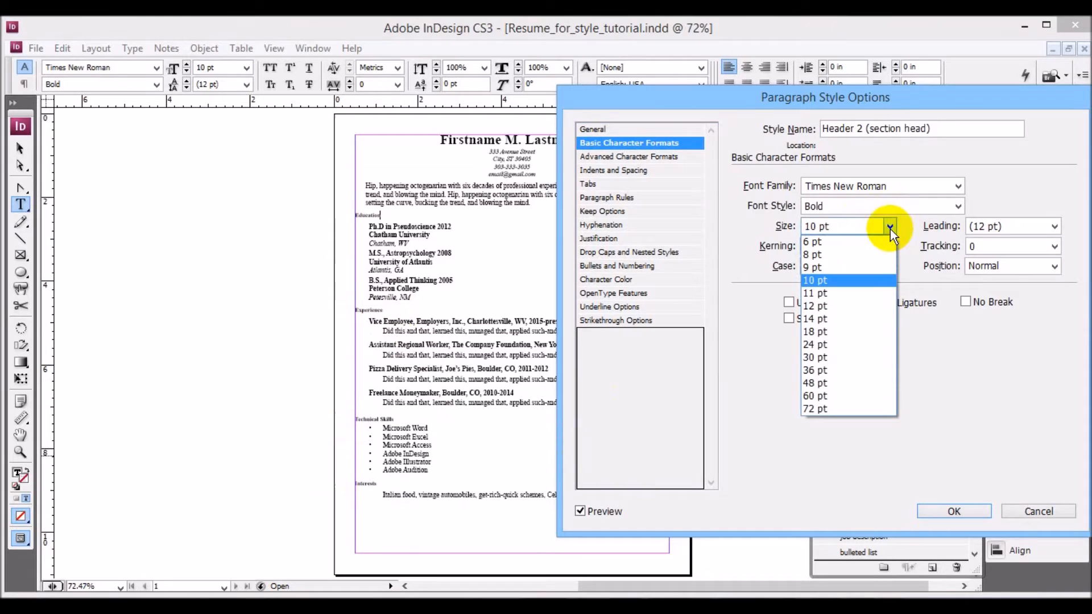
pyautogui.click(861, 321)
# Change the font family of the Header 2 (section head) style to Pristina
pyautogui.click(957, 187)
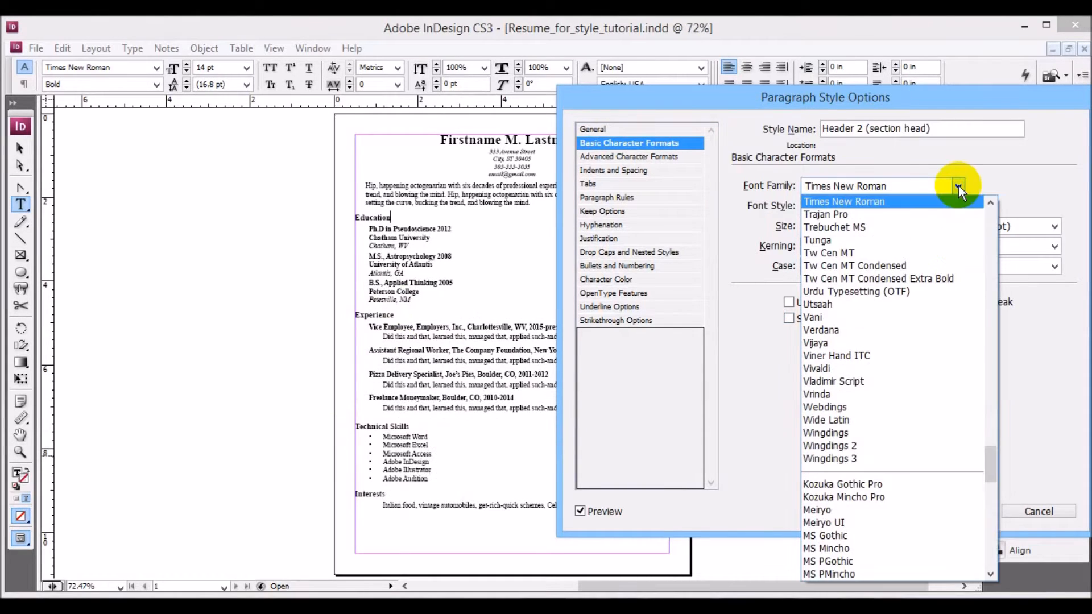
pyautogui.scroll(10, 990, 227)
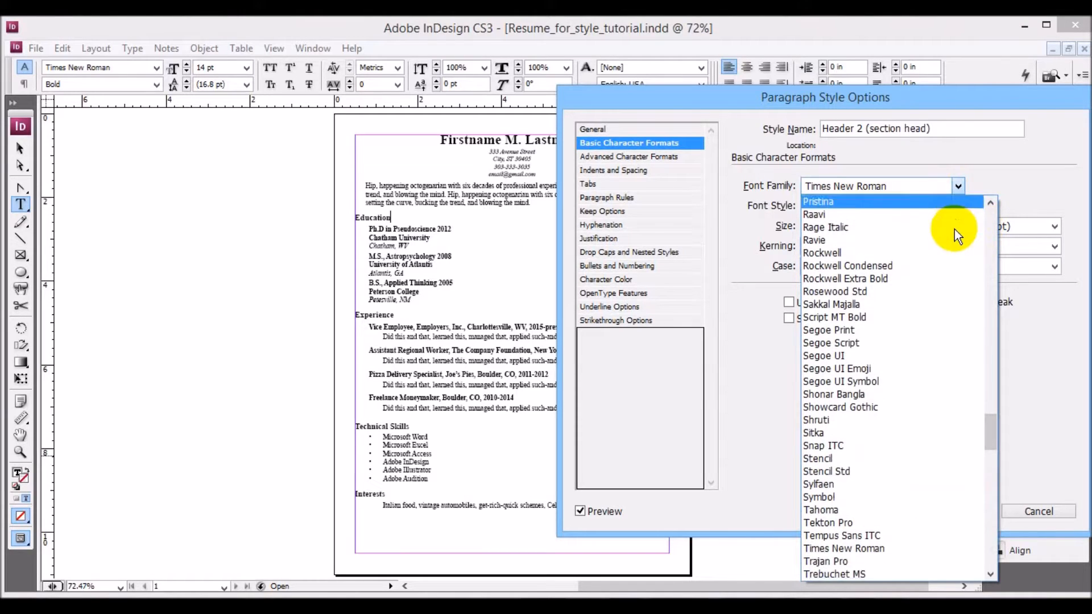
pyautogui.click(954, 230)
# Try MS Outlook and Letter Gothic Std for the Header 2 (section head) style, then set its font family to Times New Roman
pyautogui.click(956, 186)
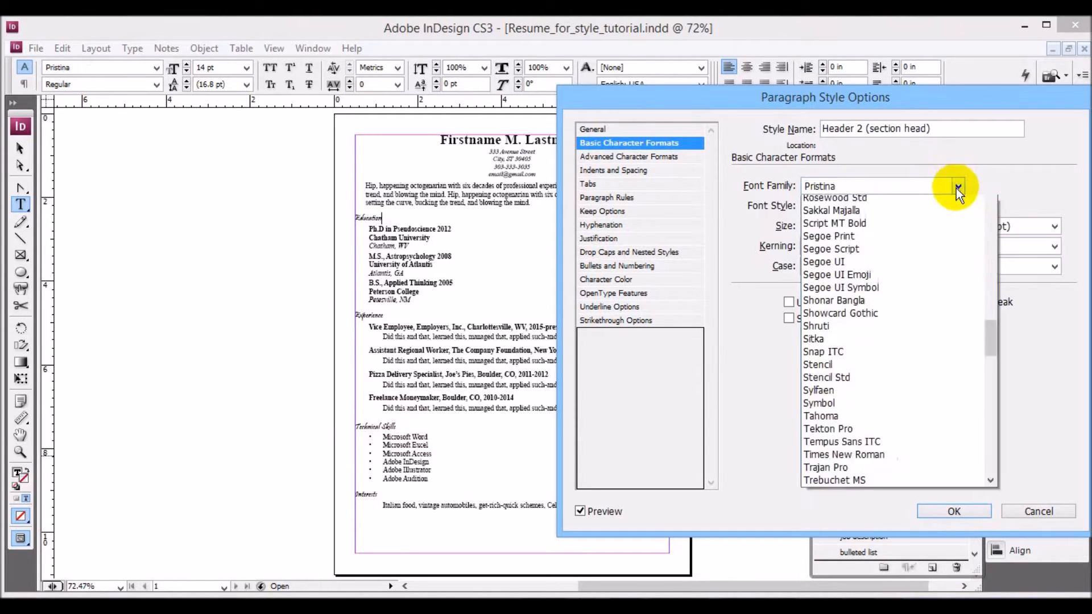
pyautogui.scroll(10, 992, 227)
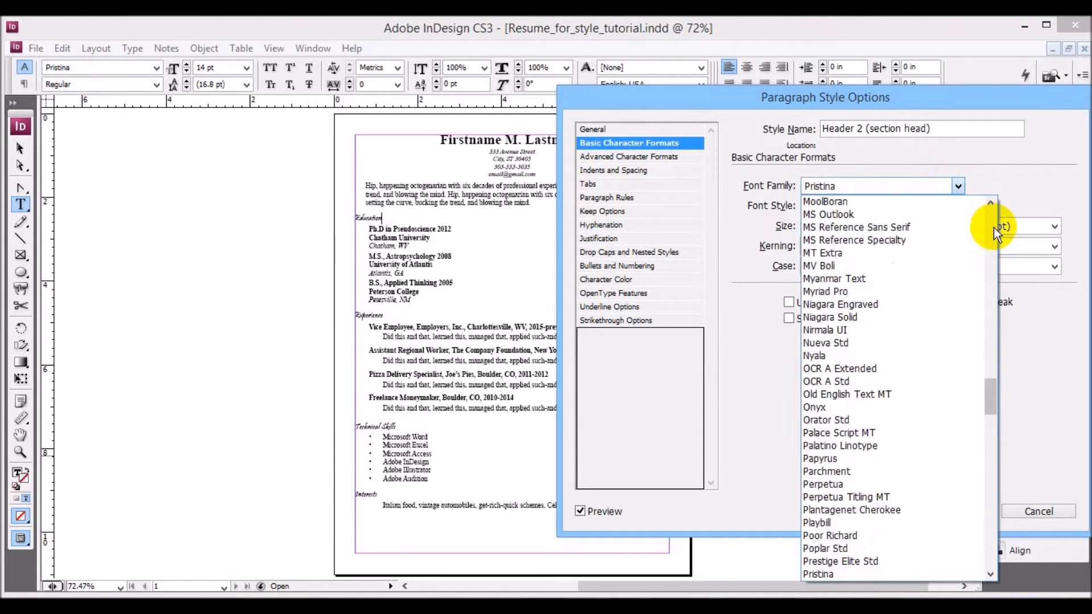
pyautogui.click(916, 214)
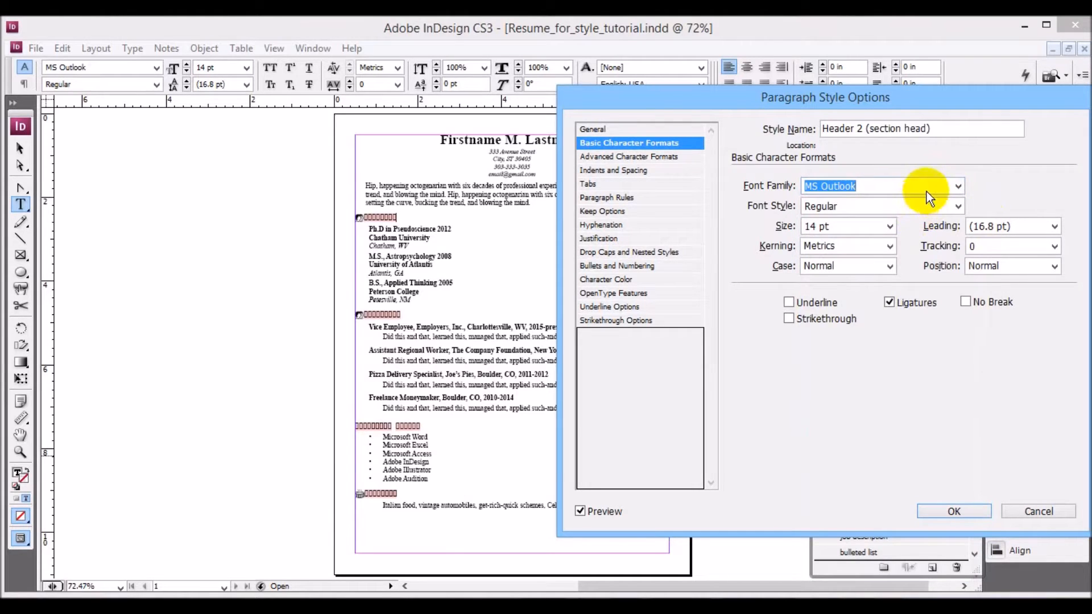
pyautogui.click(960, 185)
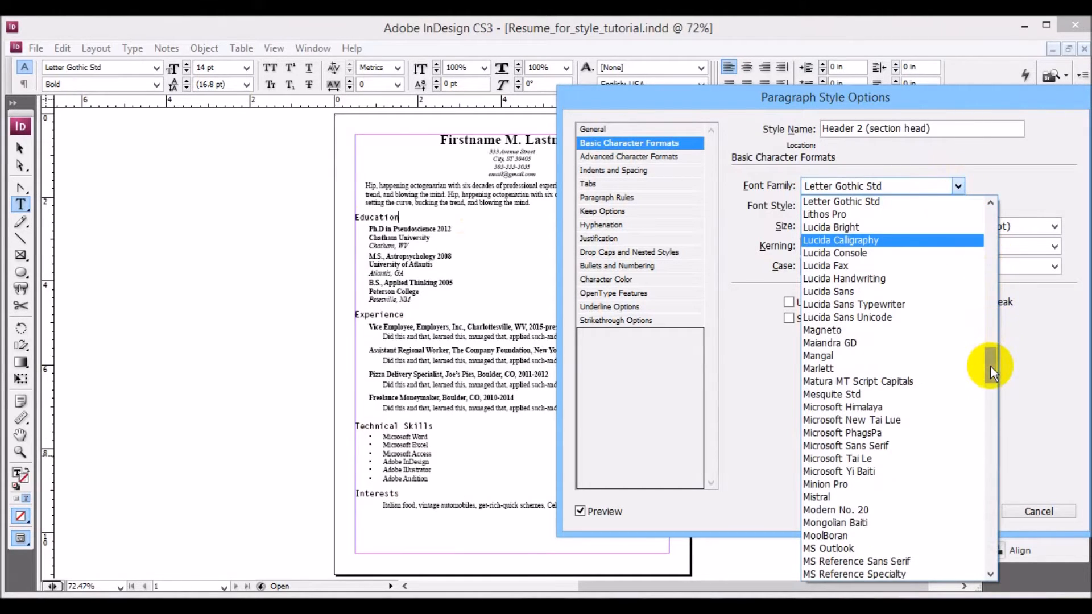
pyautogui.moveTo(991, 367); pyautogui.dragTo(992, 455)
pyautogui.click(875, 328)
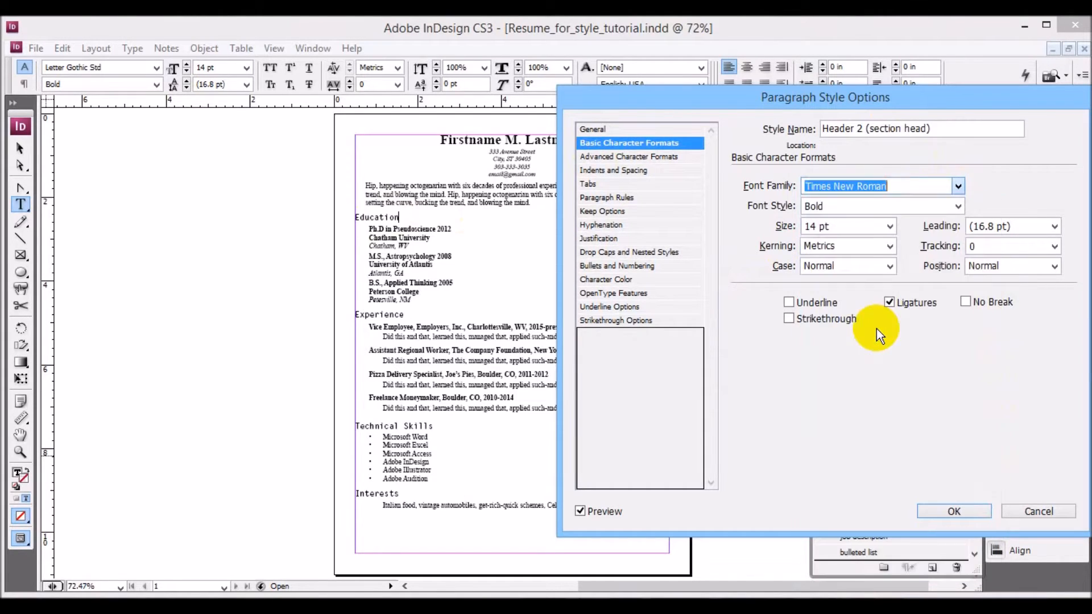
# Set the Header 2 (section head) style's font style to Bold Italic and its size to 16 pt
pyautogui.click(959, 207)
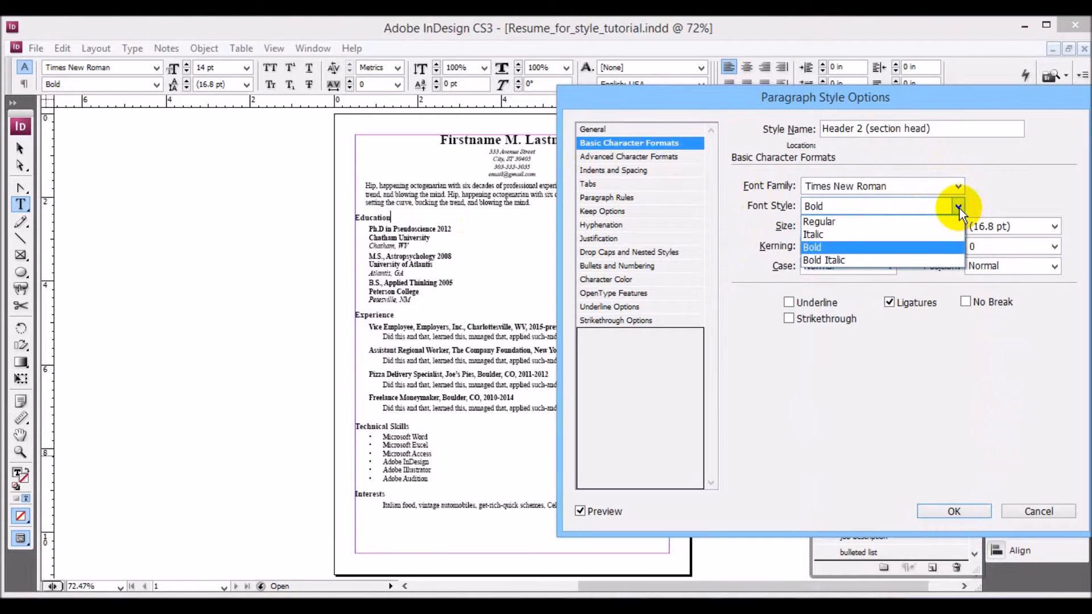
pyautogui.click(909, 260)
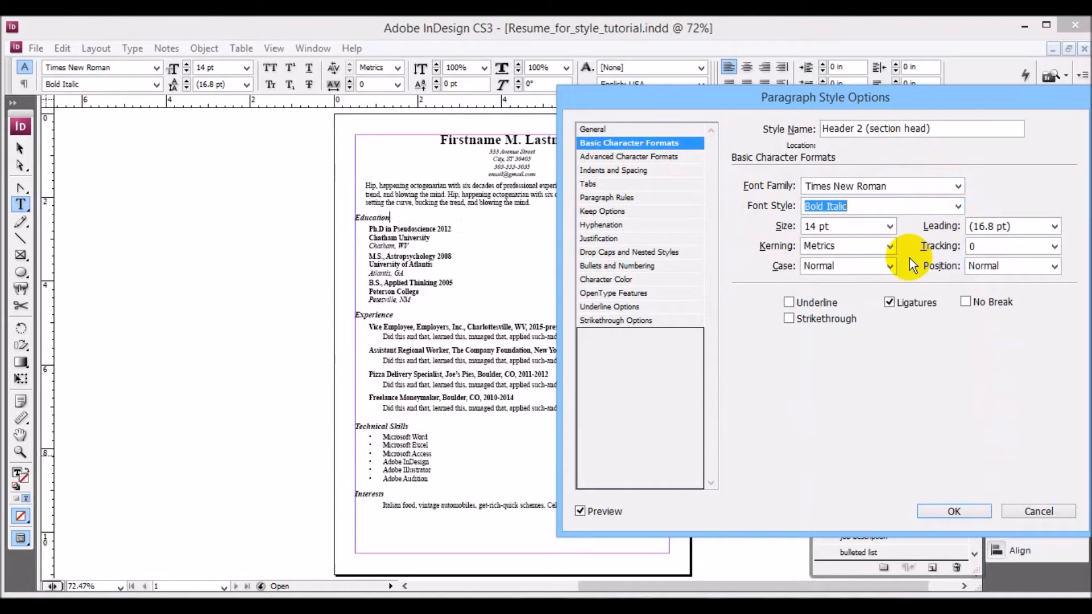
pyautogui.click(889, 228)
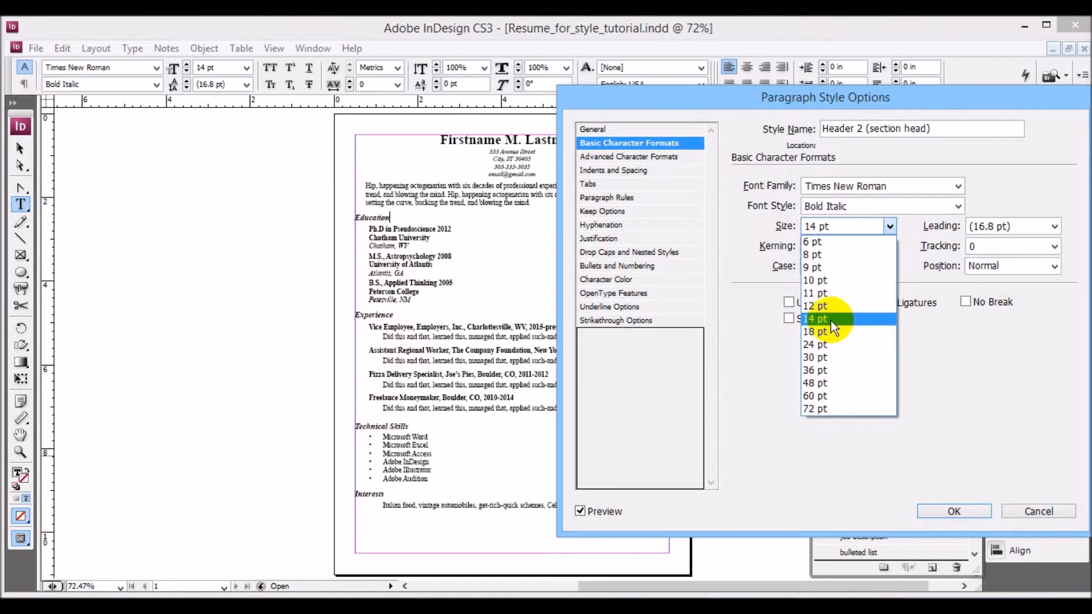
pyautogui.click(839, 223)
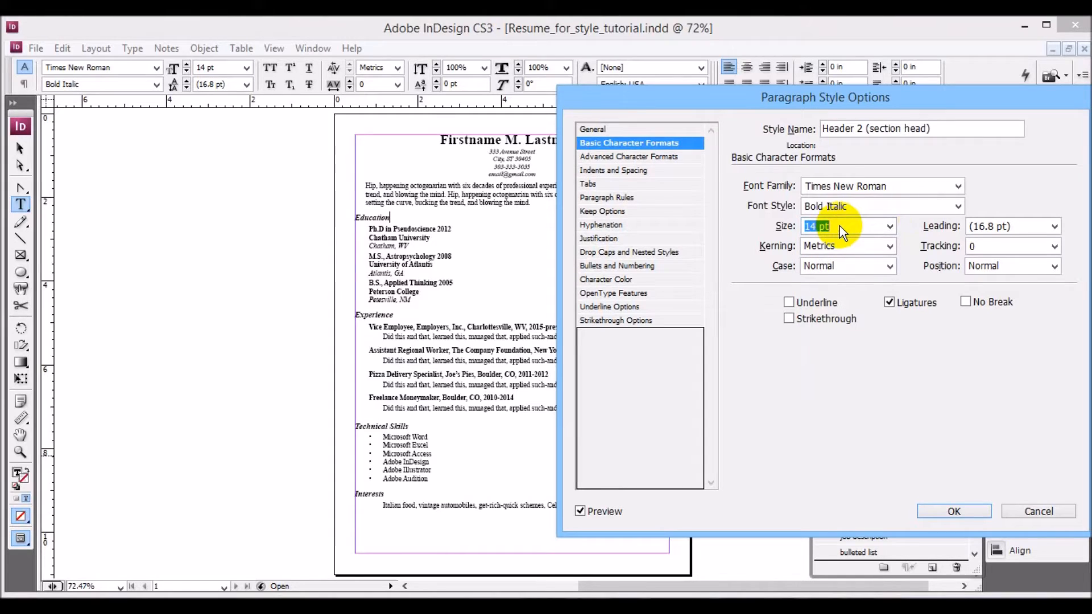
pyautogui.write('16 pt')
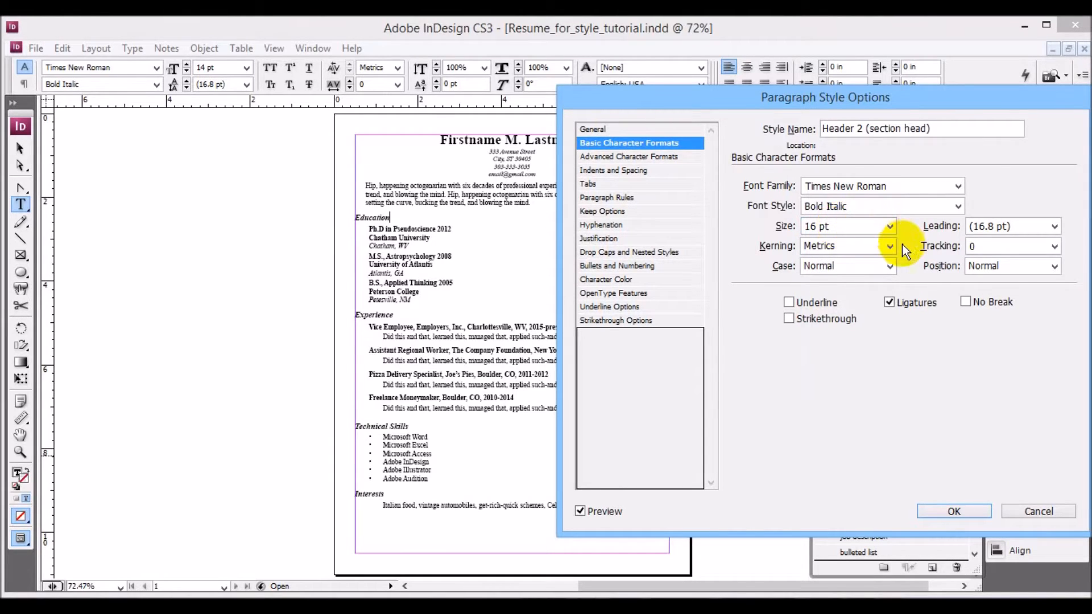
pyautogui.press('Tab')
pyautogui.press('Tab')
pyautogui.press('Tab')
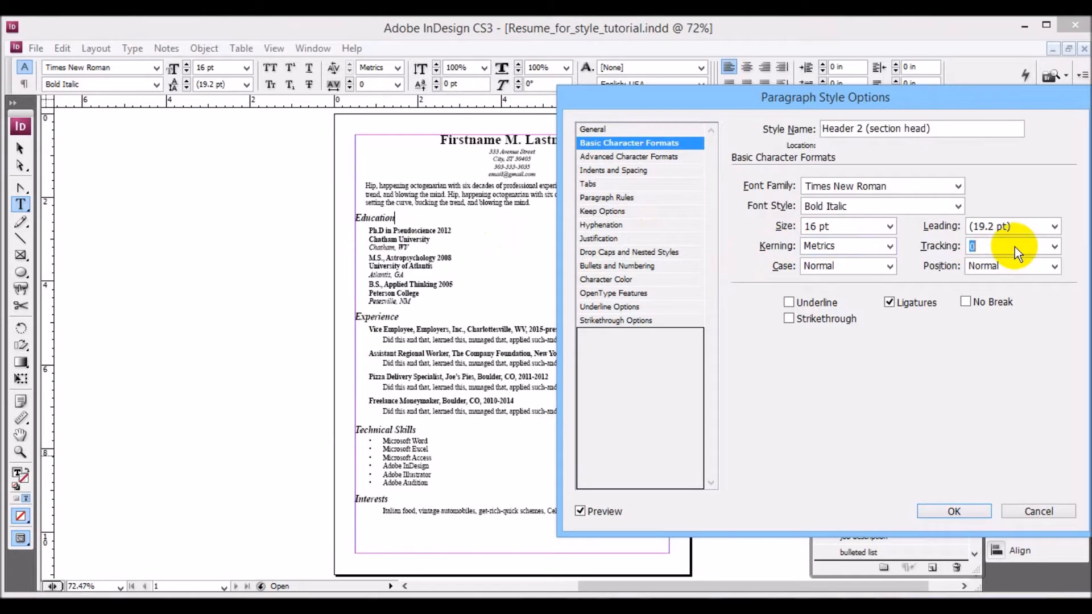
# Try tracking values of -25, 50 and 200 for the section head style, then set the tracking to 0
pyautogui.click(1053, 246)
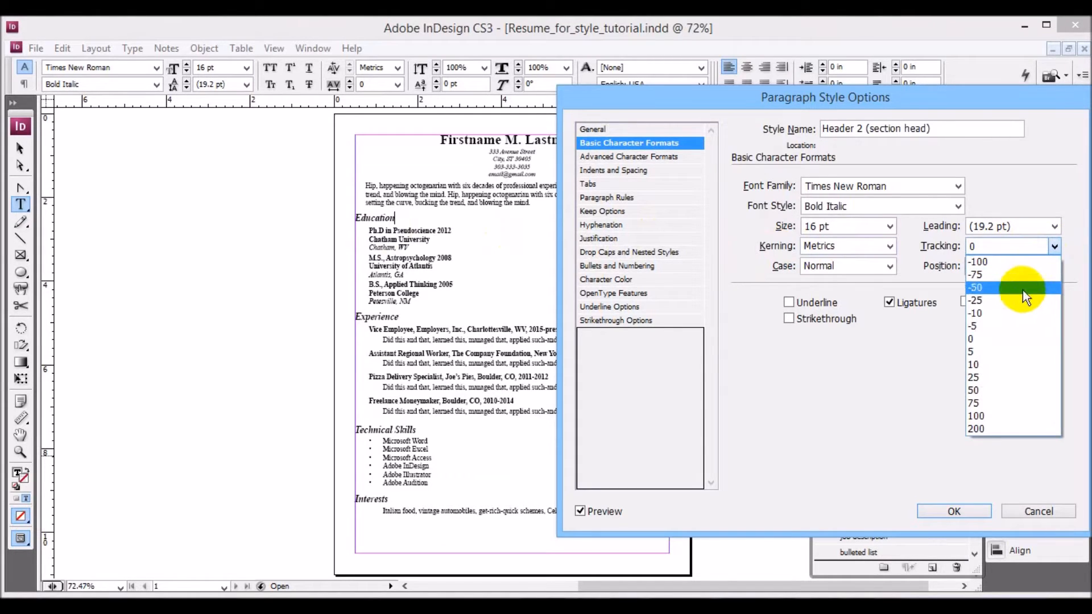
pyautogui.click(1021, 298)
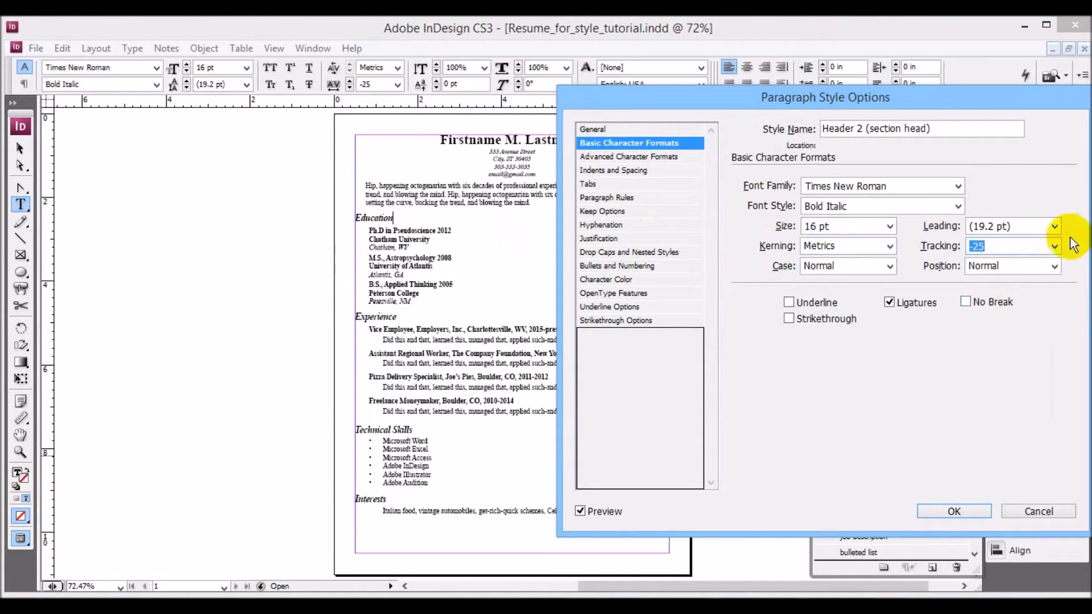
pyautogui.click(1053, 246)
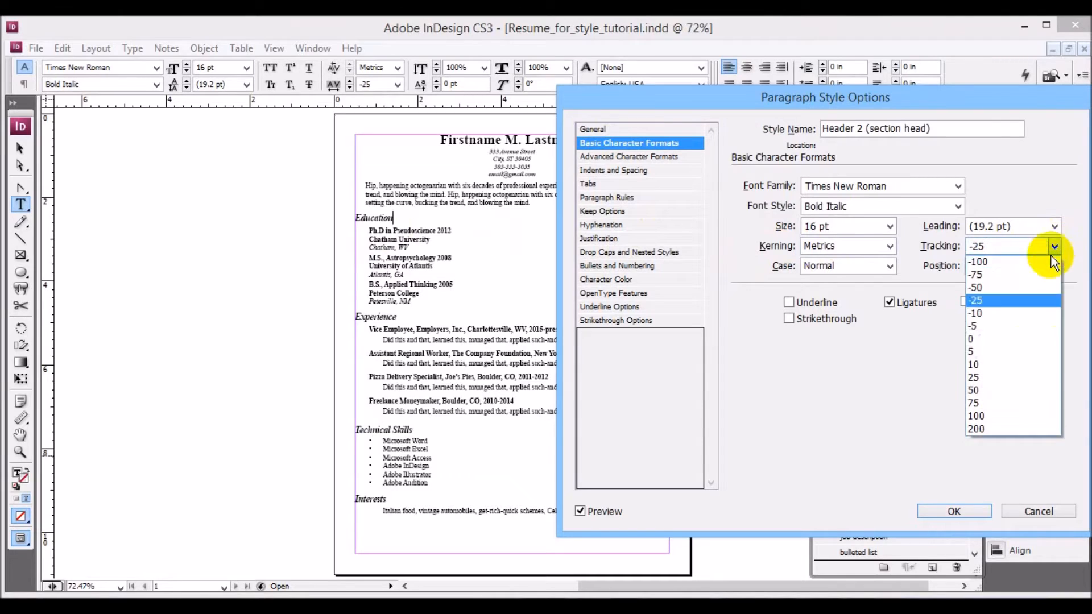
pyautogui.click(1015, 391)
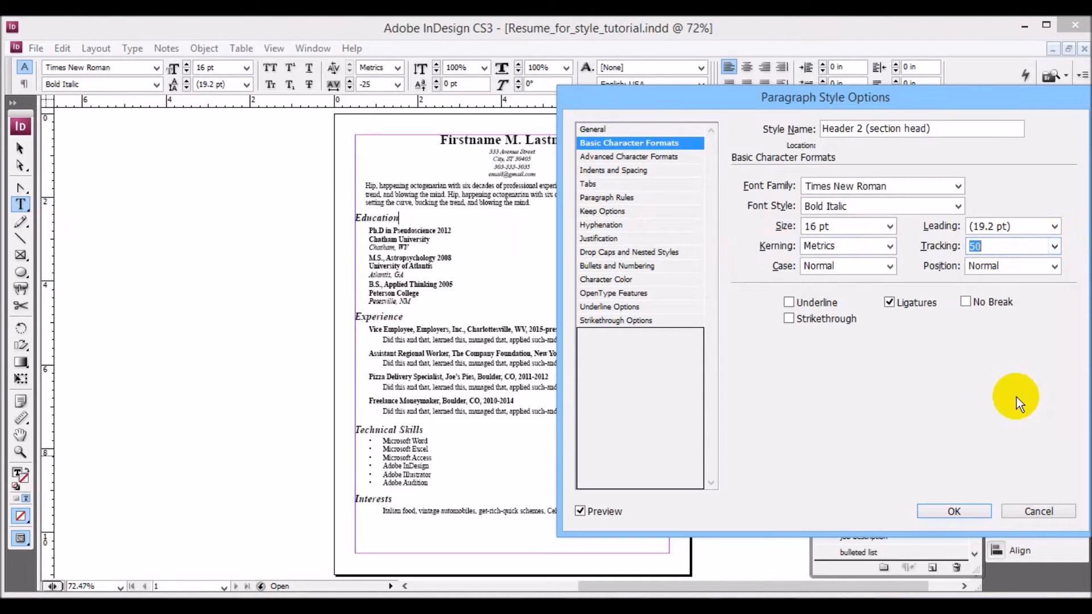
pyautogui.click(1055, 247)
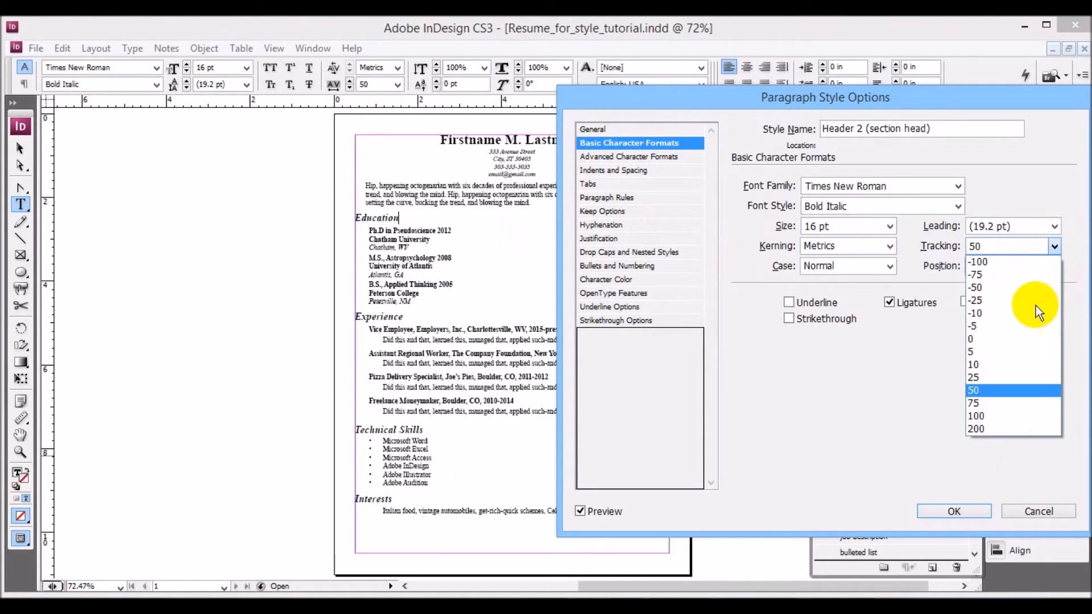
pyautogui.click(1011, 427)
pyautogui.click(1054, 247)
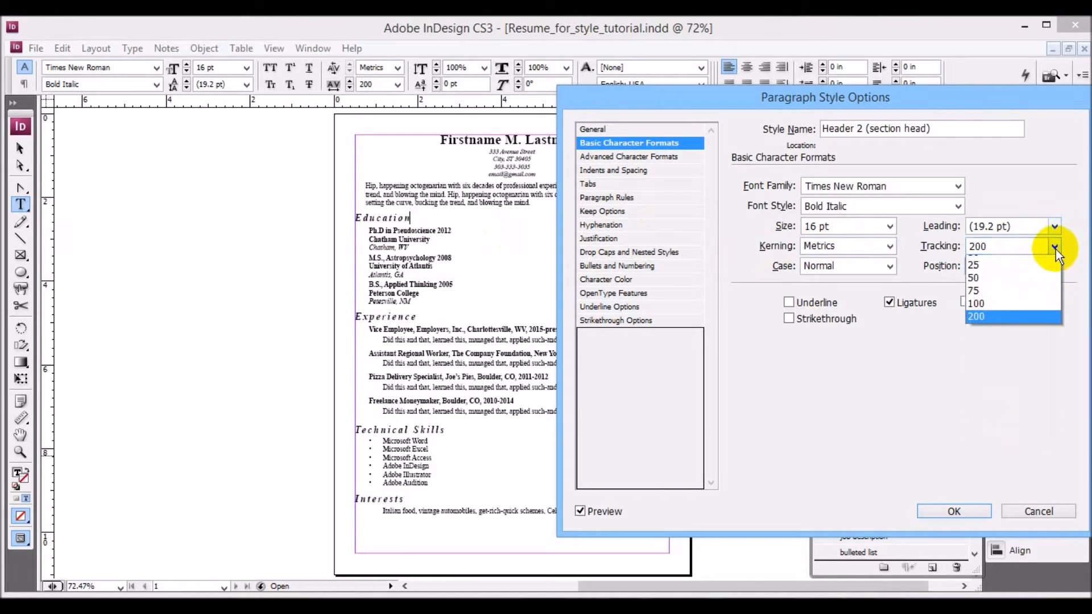
pyautogui.click(1026, 343)
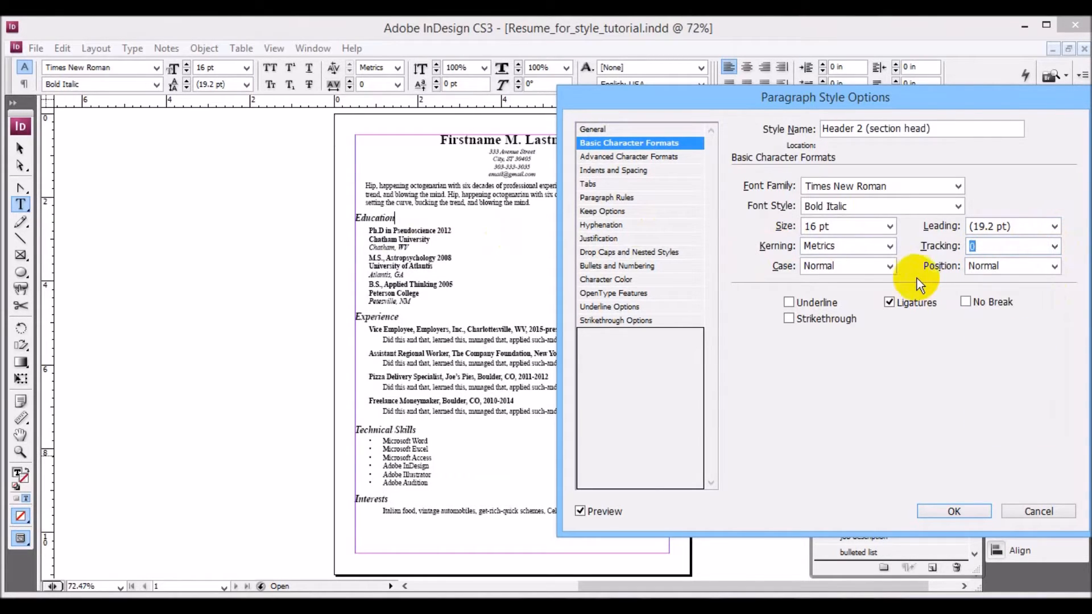
# Set the section head style's case to Small Caps and its font style to Bold
pyautogui.click(889, 269)
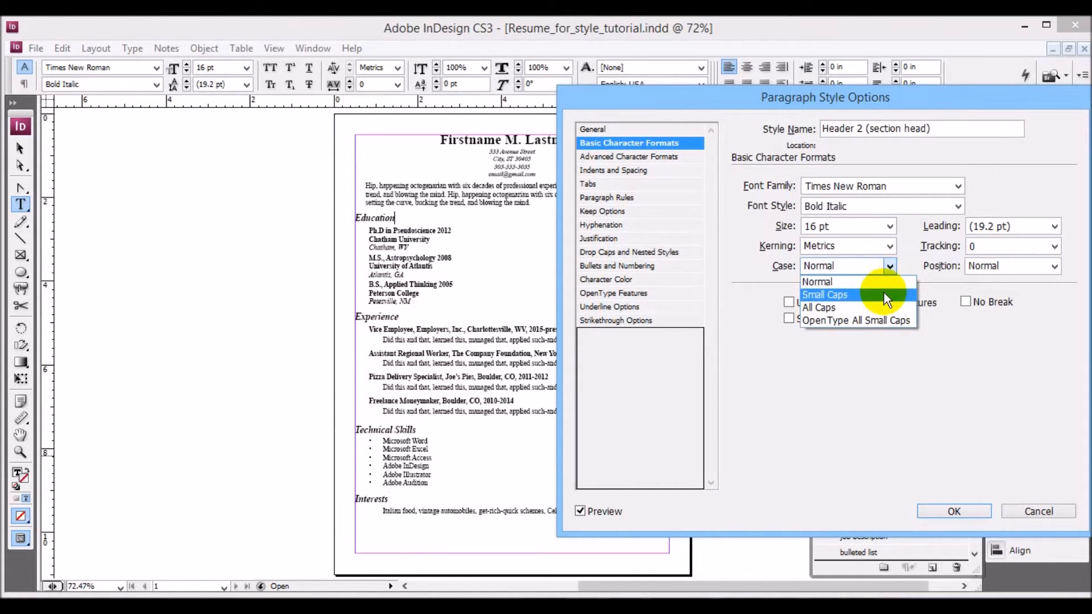
pyautogui.click(883, 294)
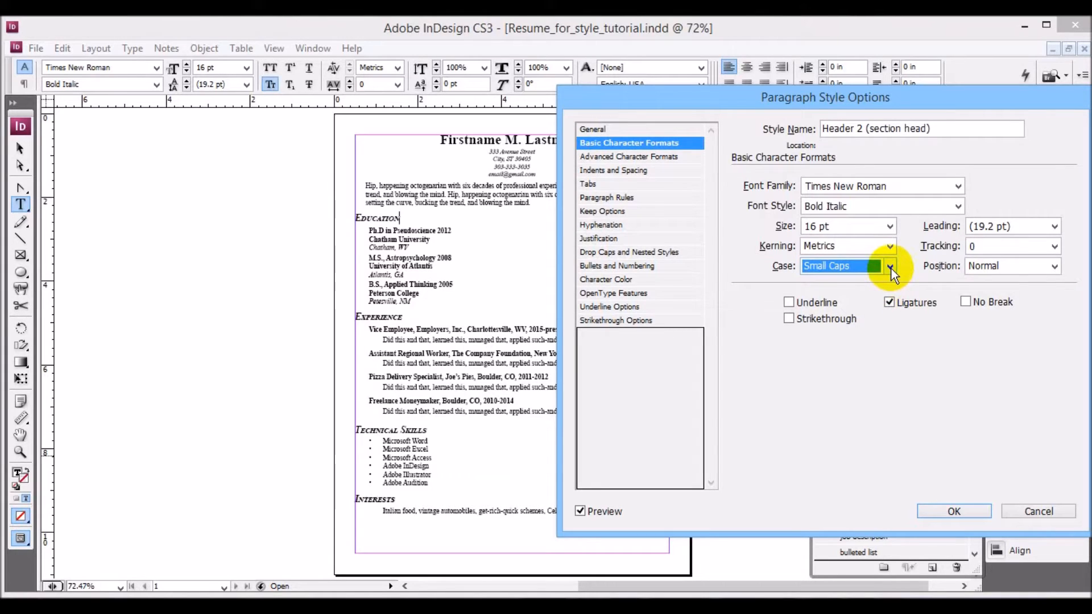
pyautogui.click(957, 207)
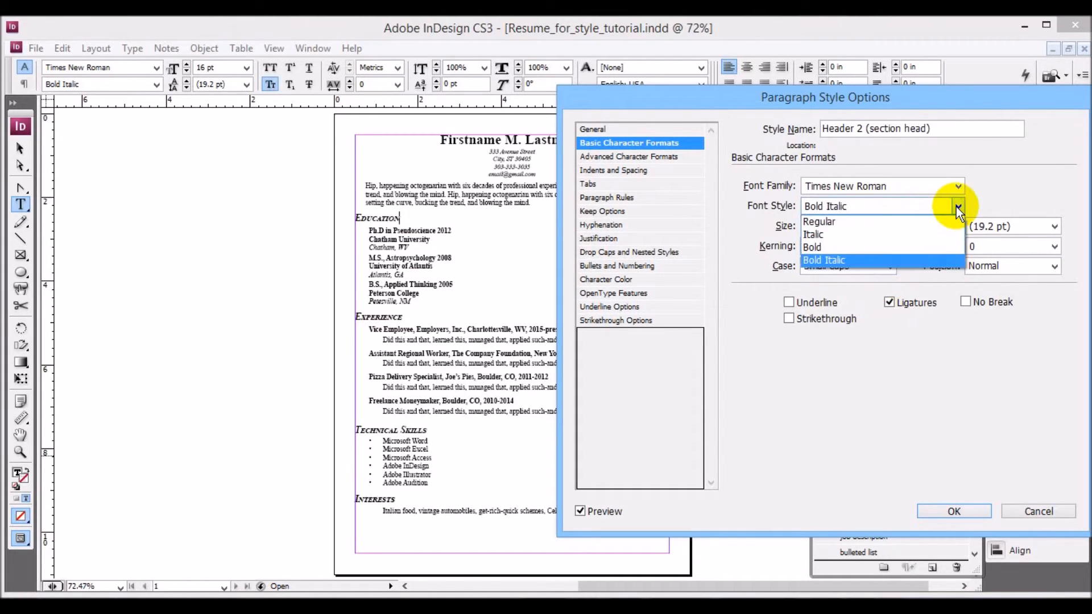
pyautogui.click(942, 246)
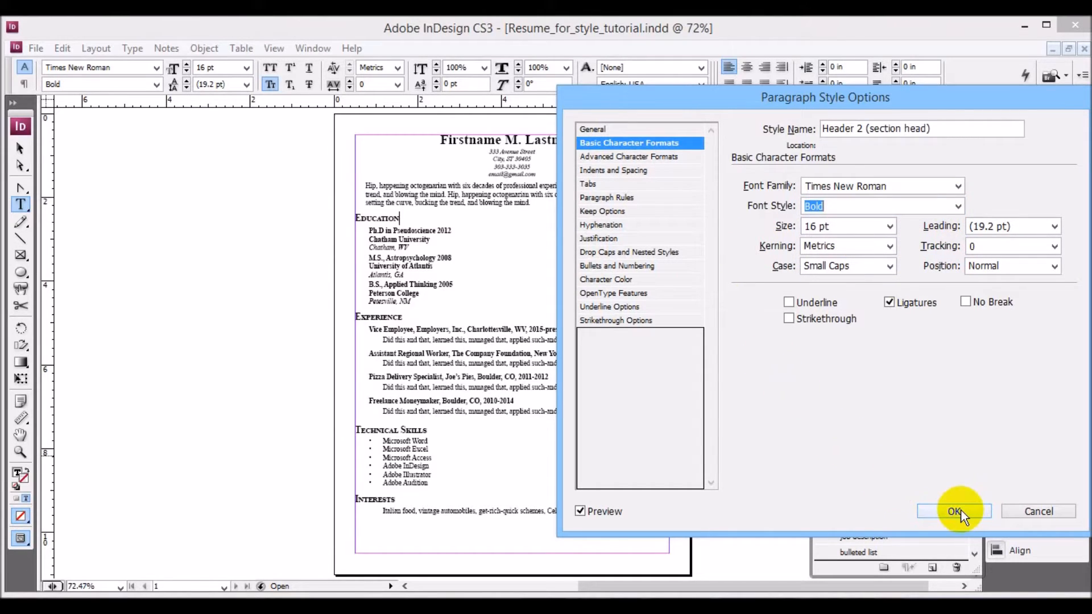
# Show the section head style's indents and spacing settings, then discard all pending changes to the style
pyautogui.click(613, 170)
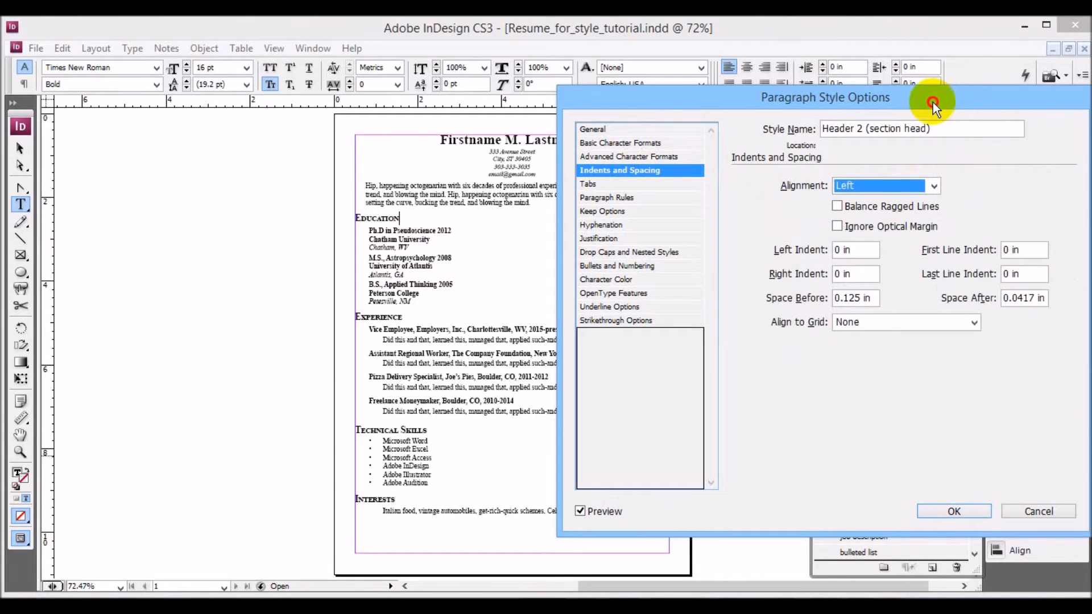
pyautogui.moveTo(932, 98); pyautogui.dragTo(792, 94)
pyautogui.click(897, 508)
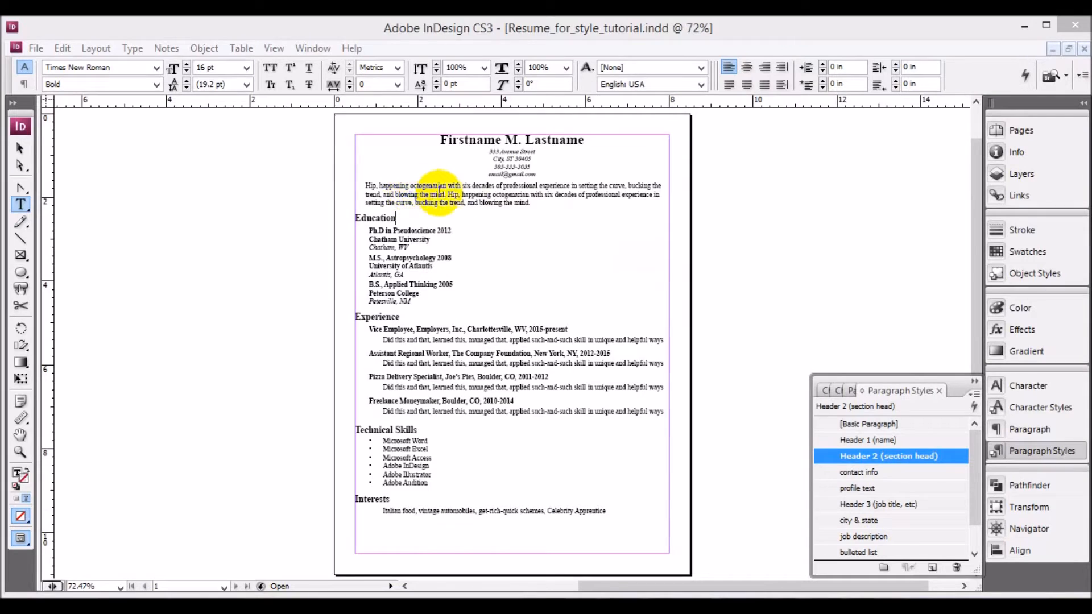
# Open the profile text paragraph style used by the summary paragraph and set its alignment to Center
pyautogui.click(447, 191)
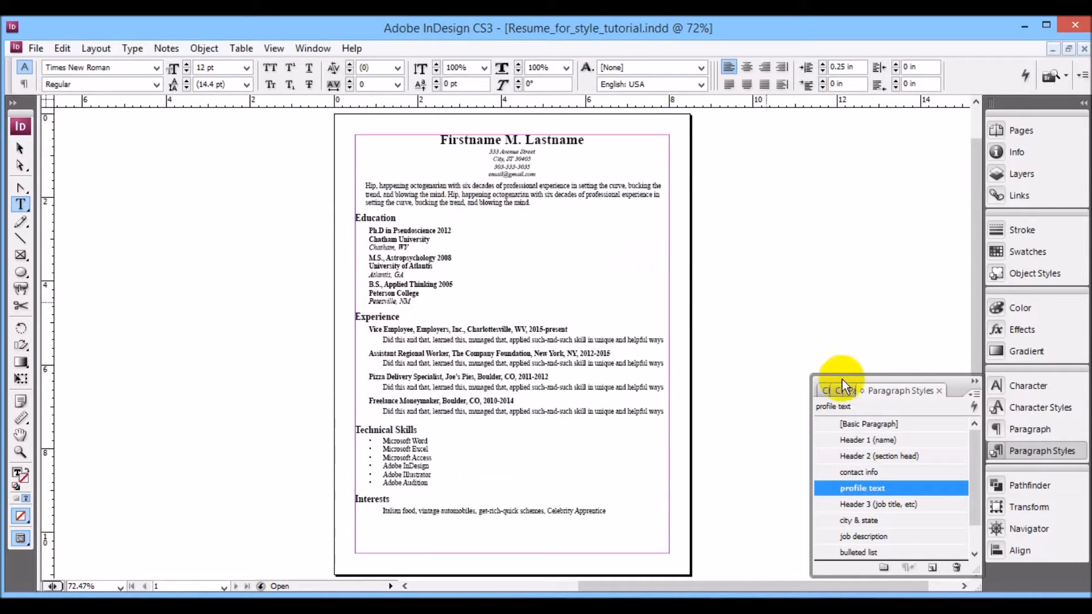
pyautogui.doubleClick(915, 489)
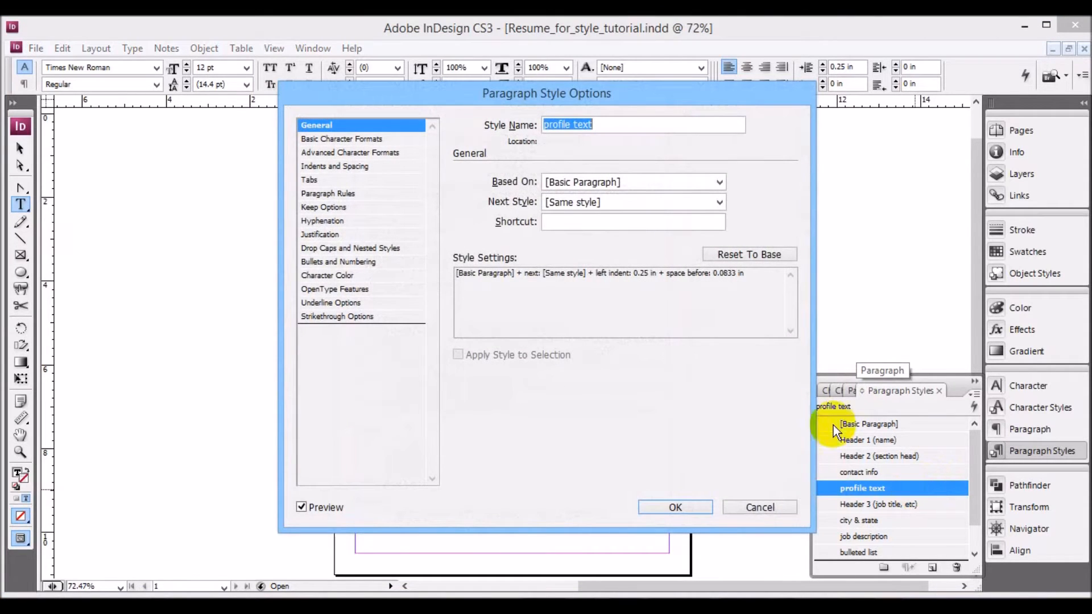
pyautogui.moveTo(560, 93); pyautogui.dragTo(857, 101)
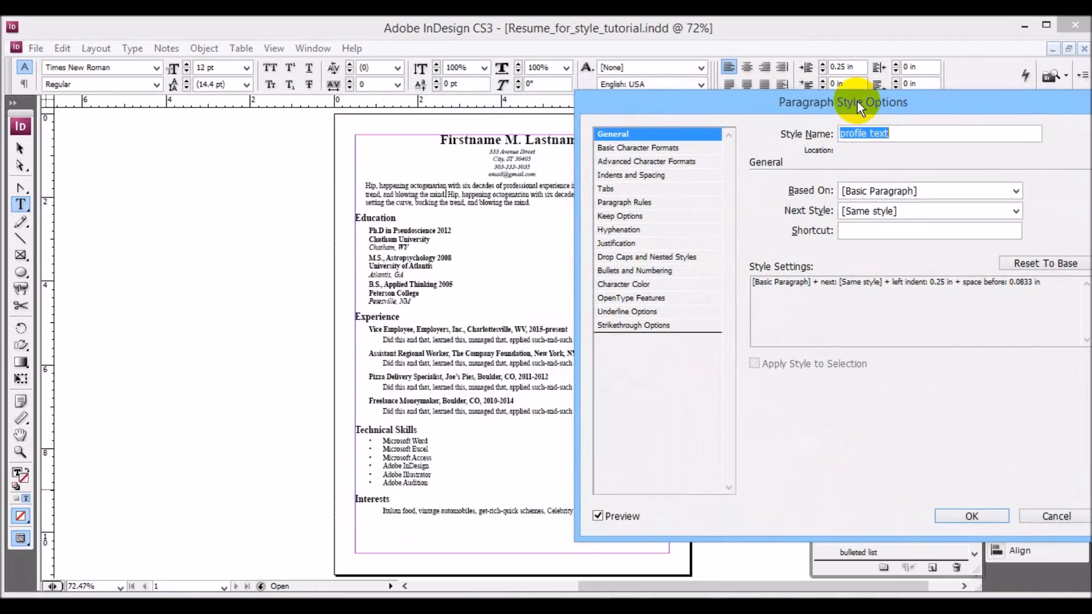
pyautogui.click(639, 176)
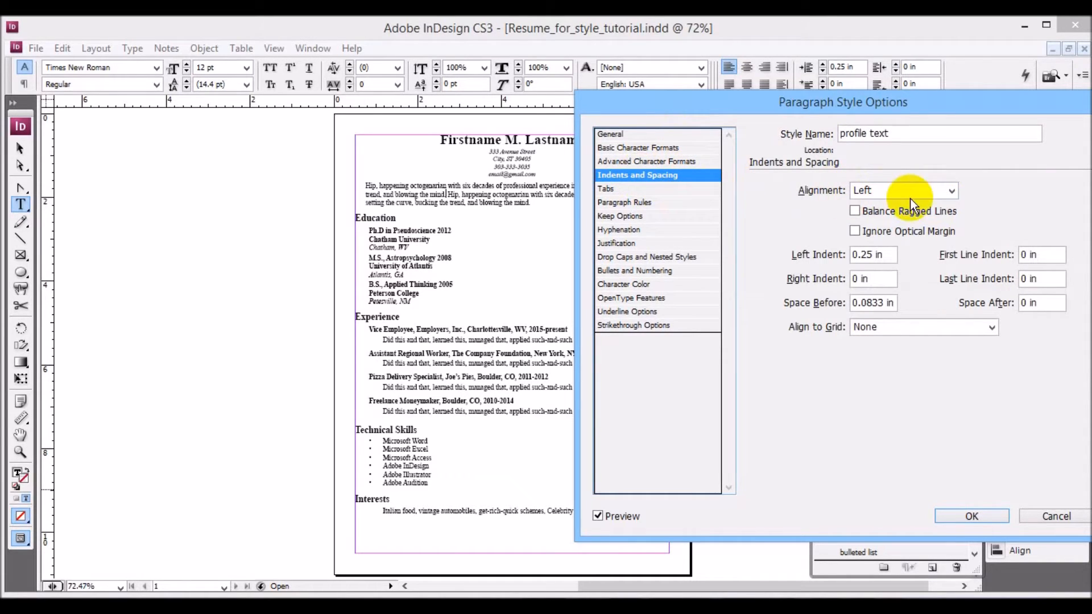
pyautogui.click(951, 191)
pyautogui.click(935, 219)
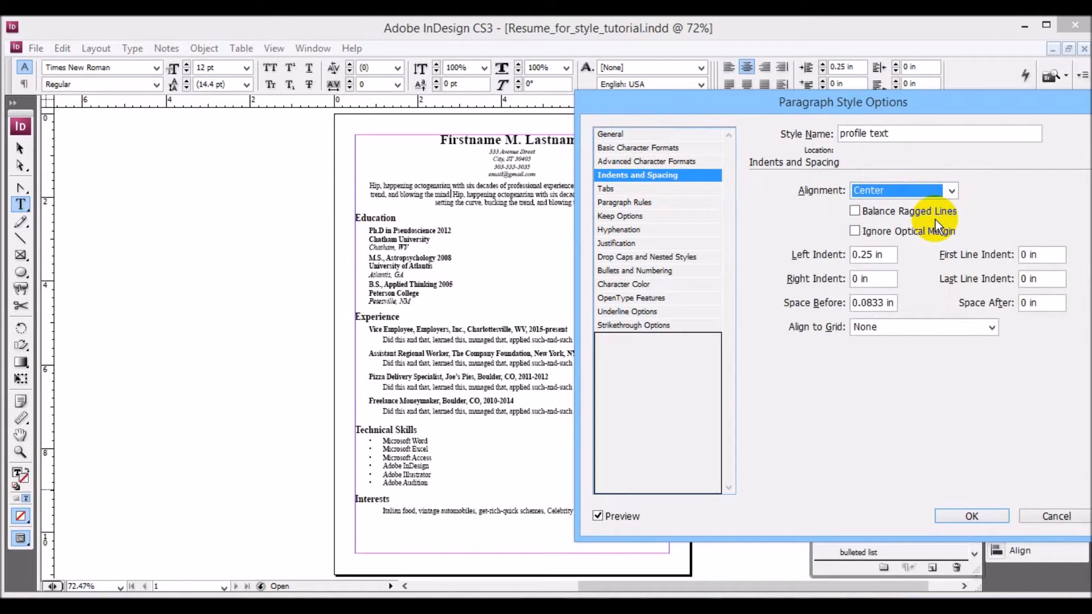
# Try Right alignment for the profile text style, then set its alignment to Left Justify
pyautogui.click(951, 191)
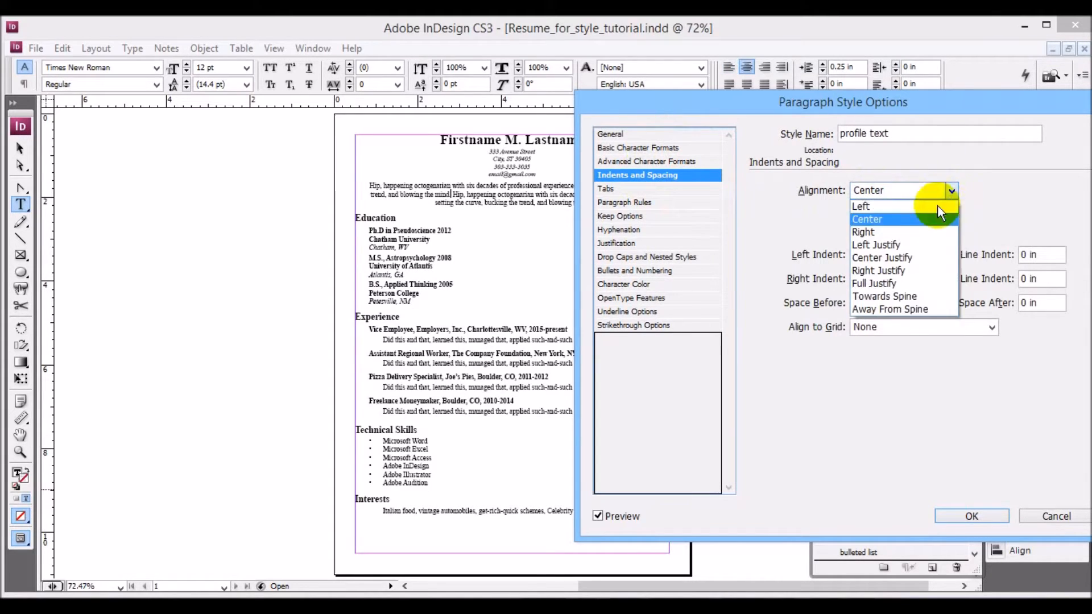
pyautogui.click(916, 231)
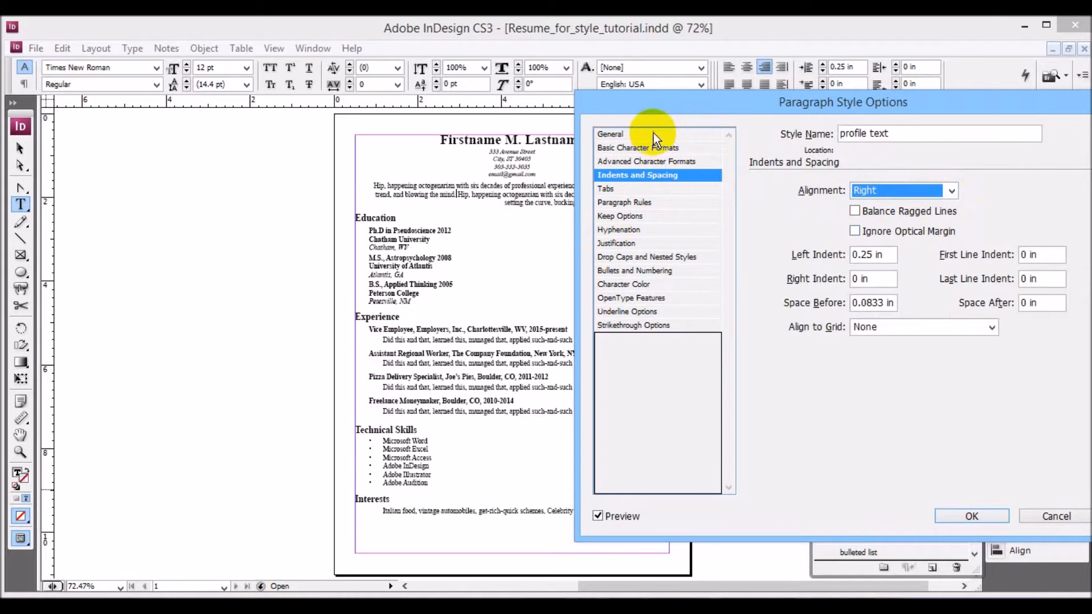
pyautogui.moveTo(654, 108); pyautogui.dragTo(609, 268)
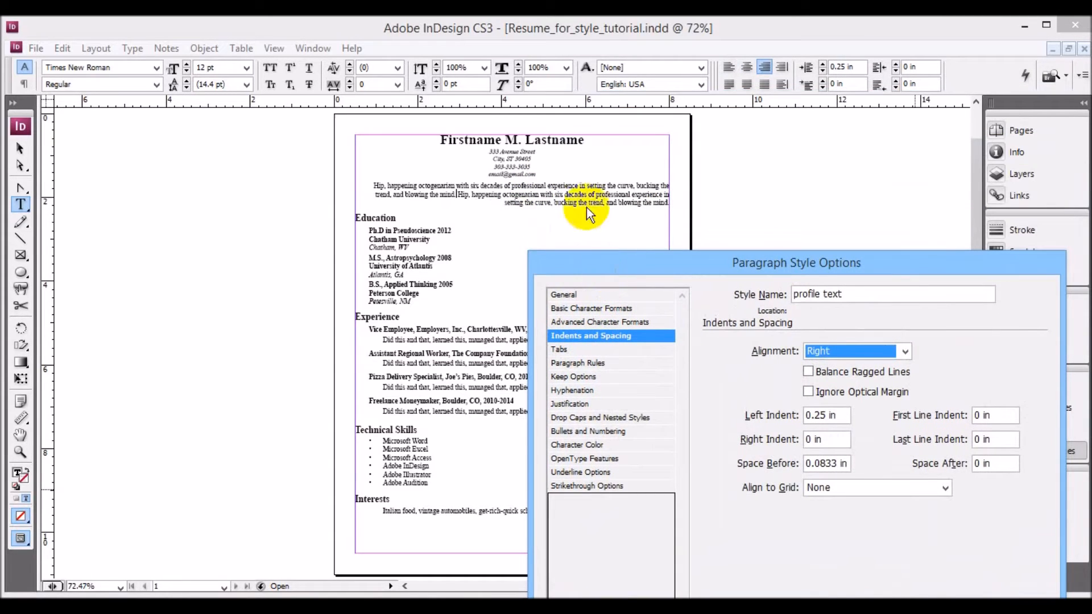
pyautogui.moveTo(672, 259); pyautogui.dragTo(698, 64)
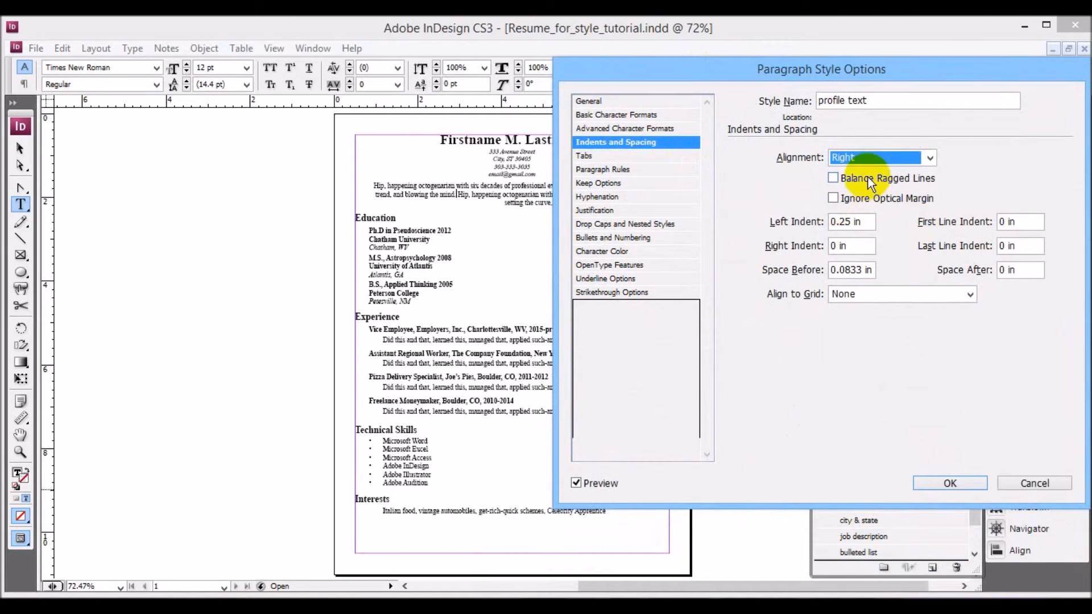
pyautogui.click(930, 157)
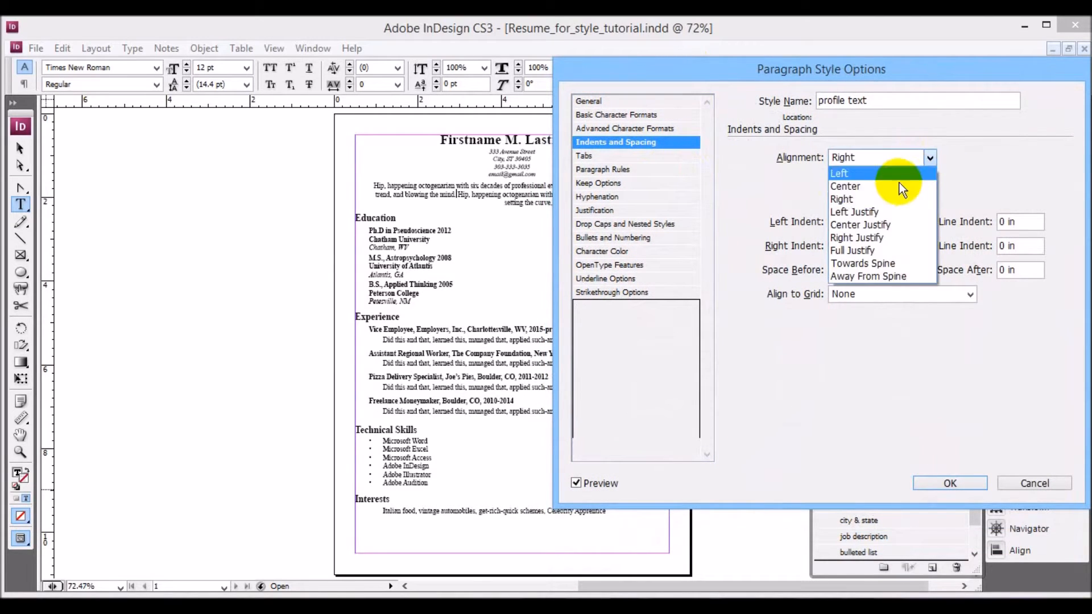
pyautogui.click(885, 213)
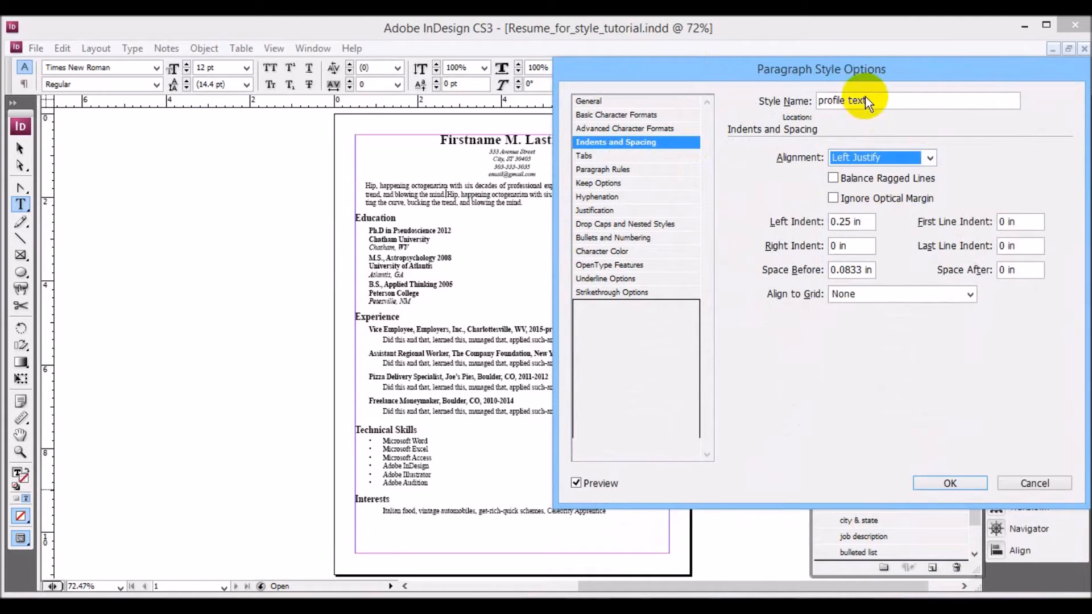
# Try Full Justify alignment for the profile text style, then set its alignment back to Left Justify
pyautogui.moveTo(862, 77); pyautogui.dragTo(842, 248)
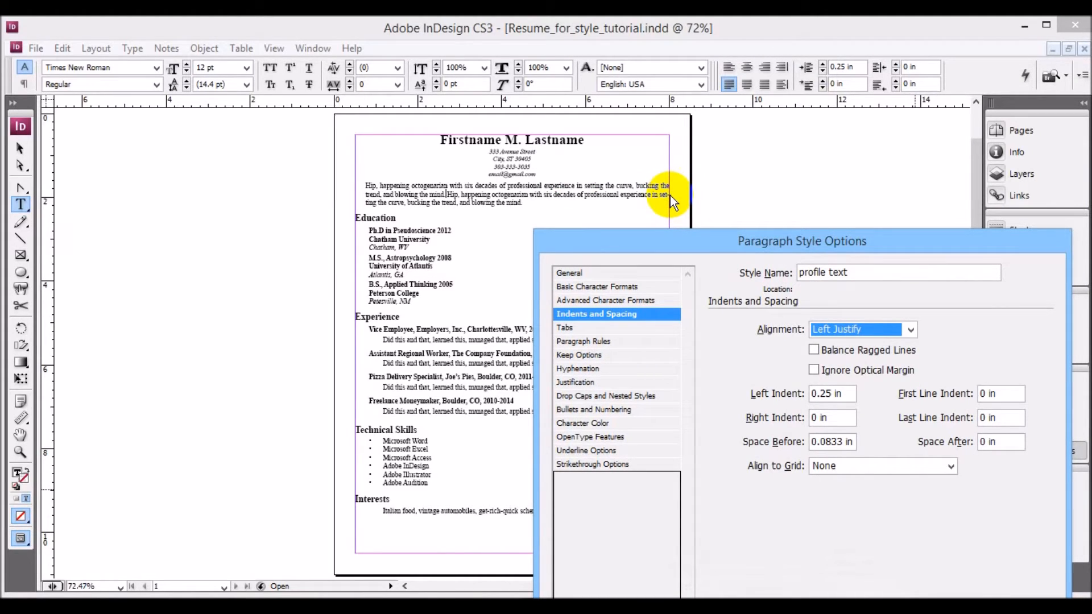
pyautogui.click(911, 330)
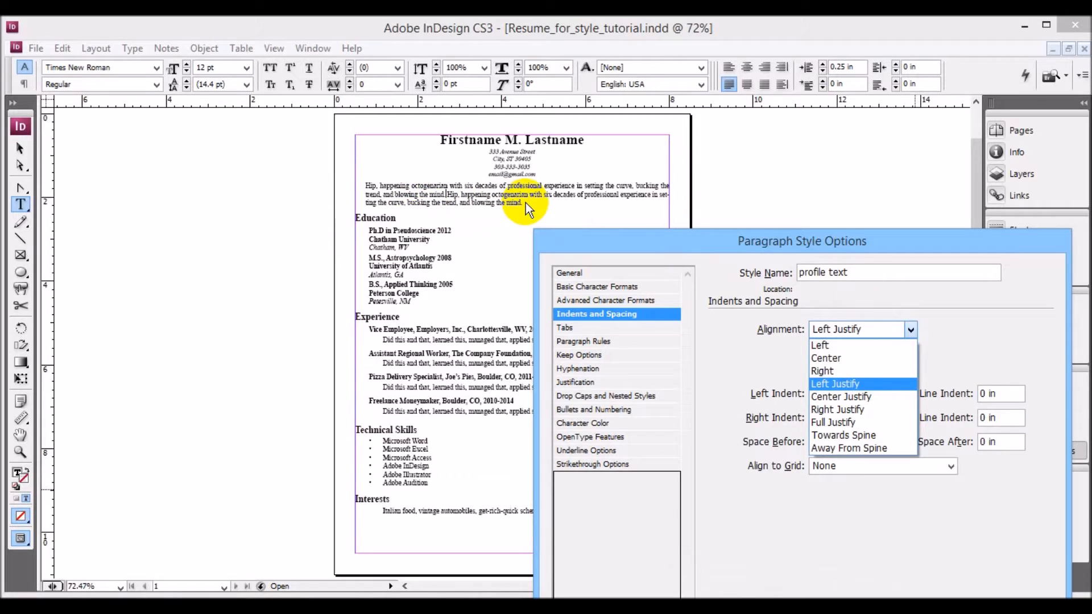
pyautogui.click(831, 423)
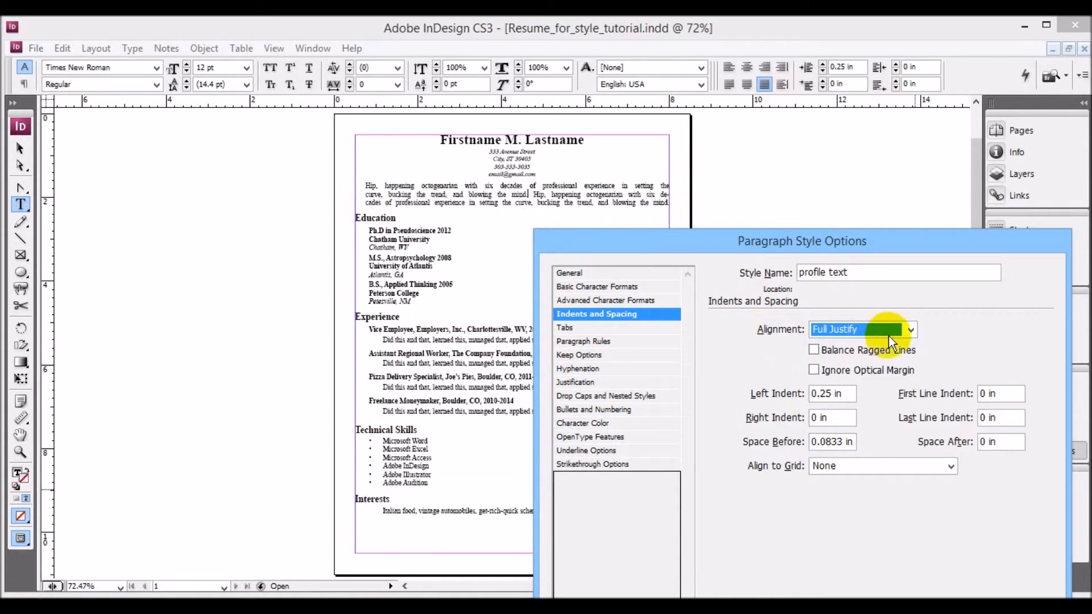
pyautogui.click(909, 331)
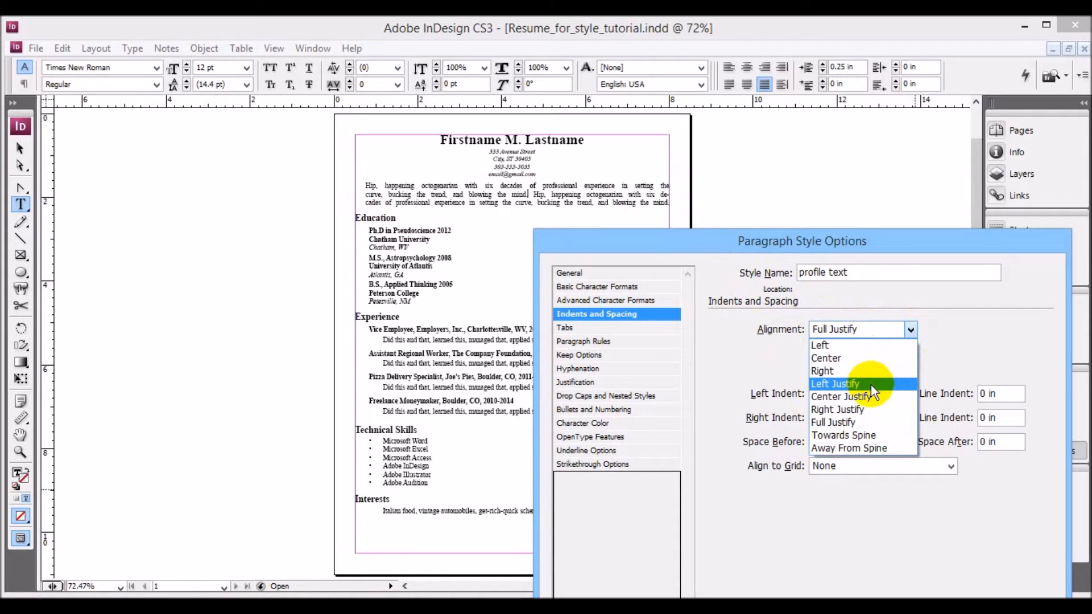
pyautogui.click(871, 386)
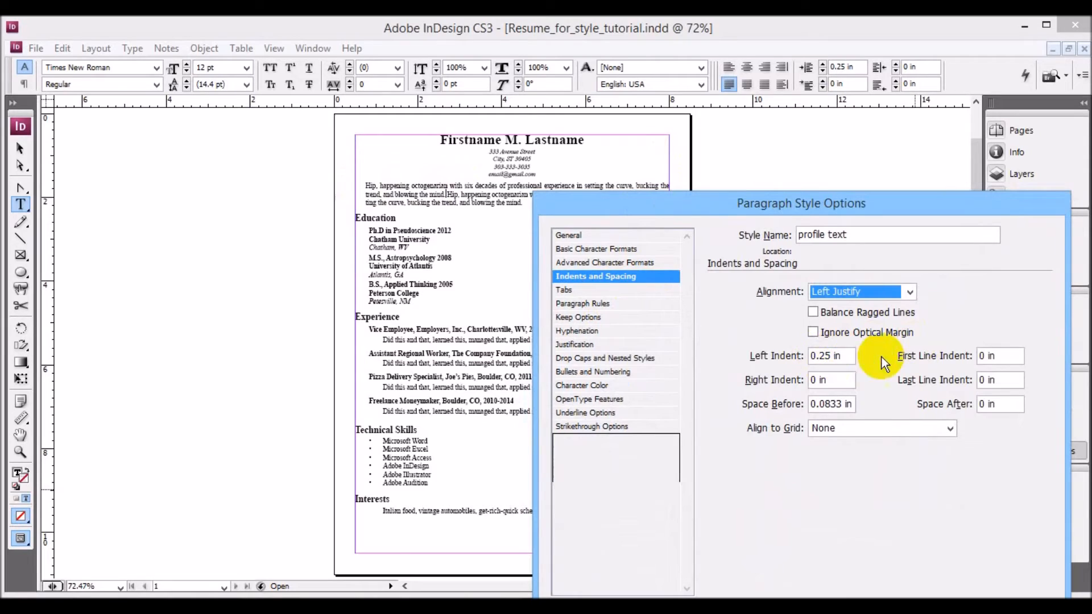
# Set the profile text style's first line indent to 0.2 in and preview it on the summary paragraph
pyautogui.click(985, 357)
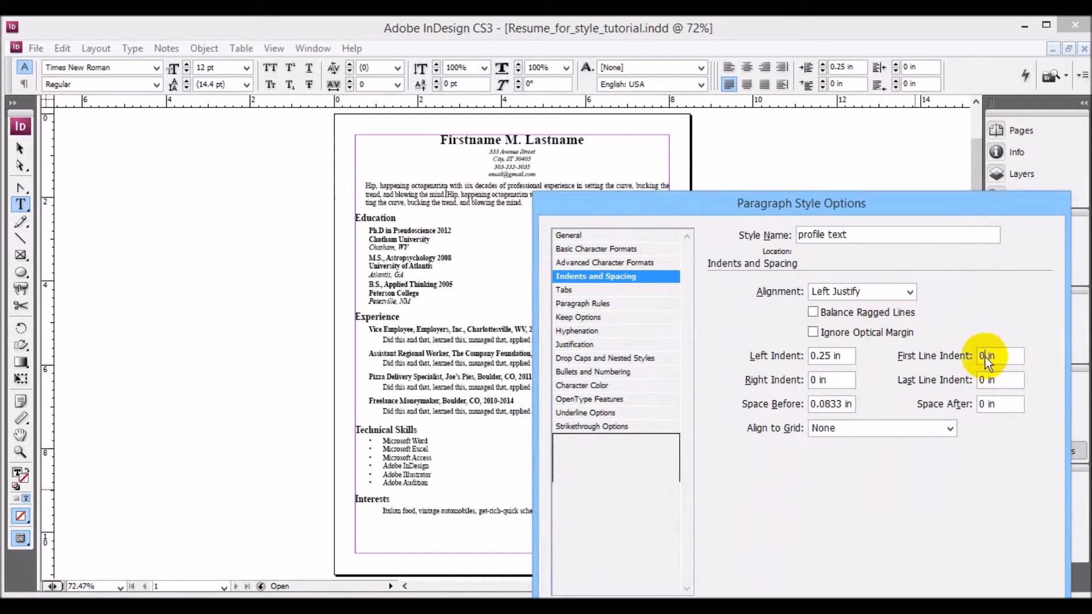
pyautogui.press('BackSpace')
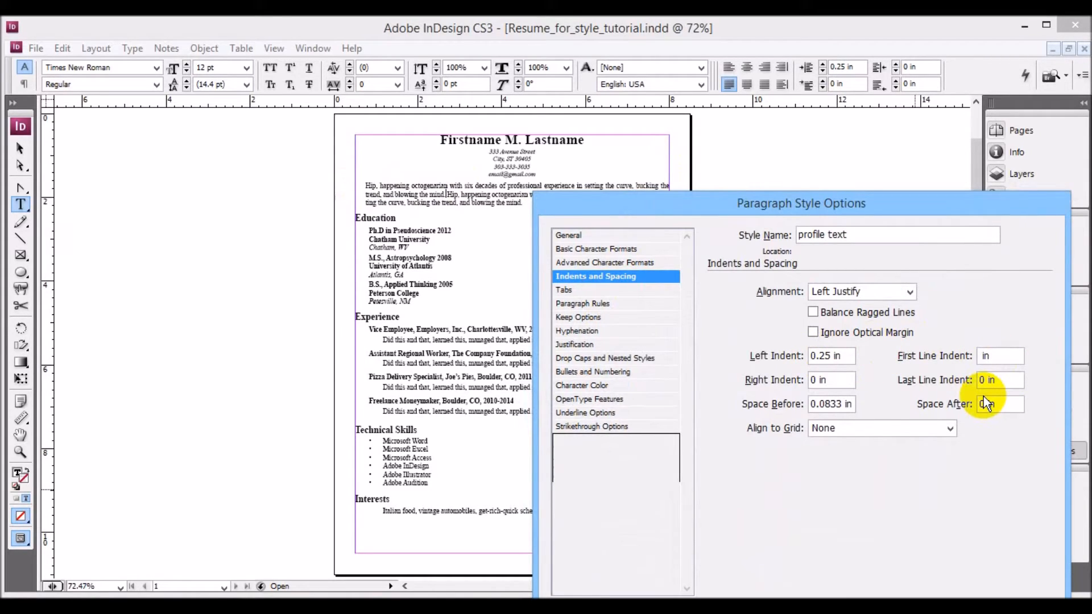
pyautogui.write('0.2')
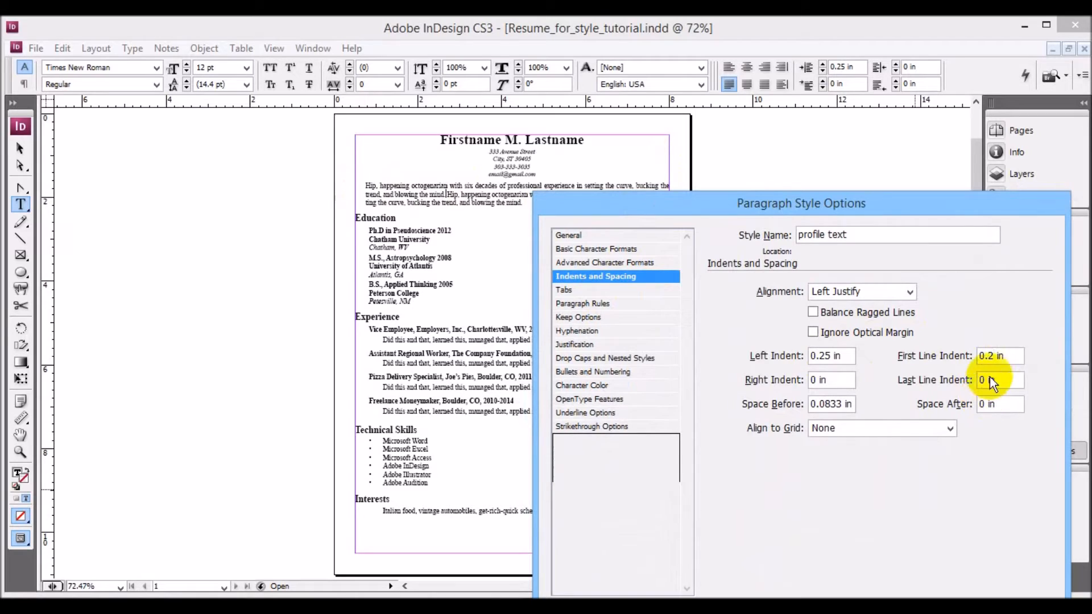
pyautogui.click(1003, 381)
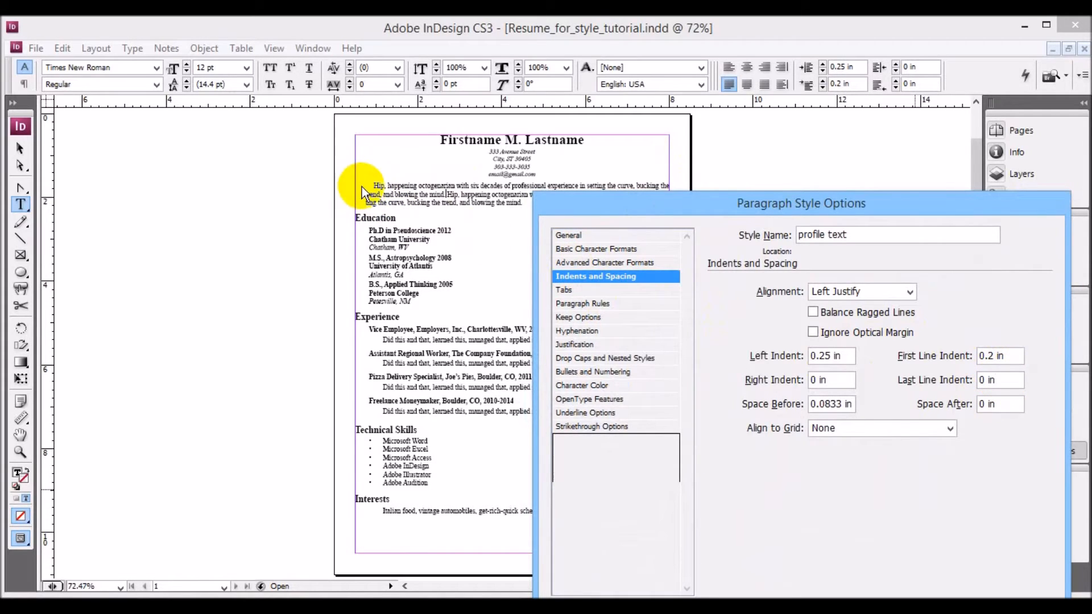
# Reset the profile text style's first line indent to 0 in, then discard all pending changes to the style
pyautogui.click(994, 359)
pyautogui.press('BackSpace')
pyautogui.write('0')
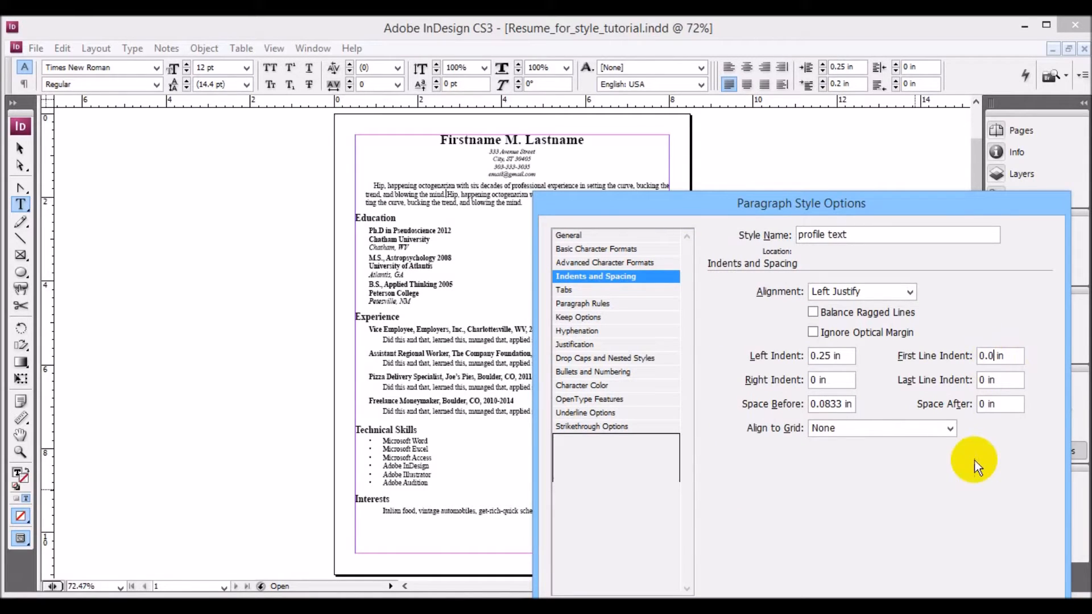
pyautogui.click(834, 381)
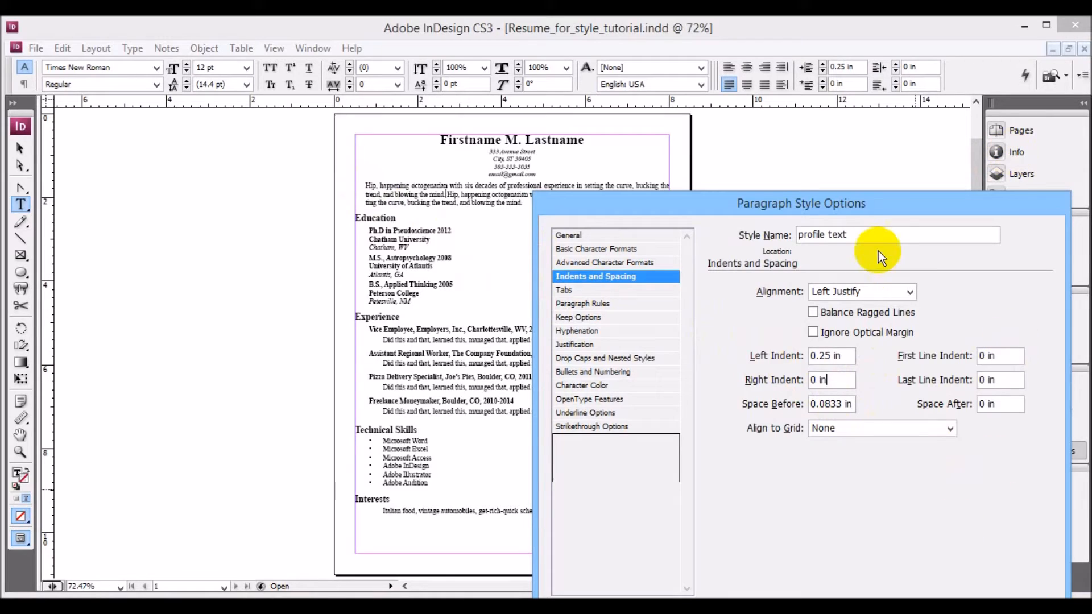
pyautogui.moveTo(872, 207); pyautogui.dragTo(858, 78)
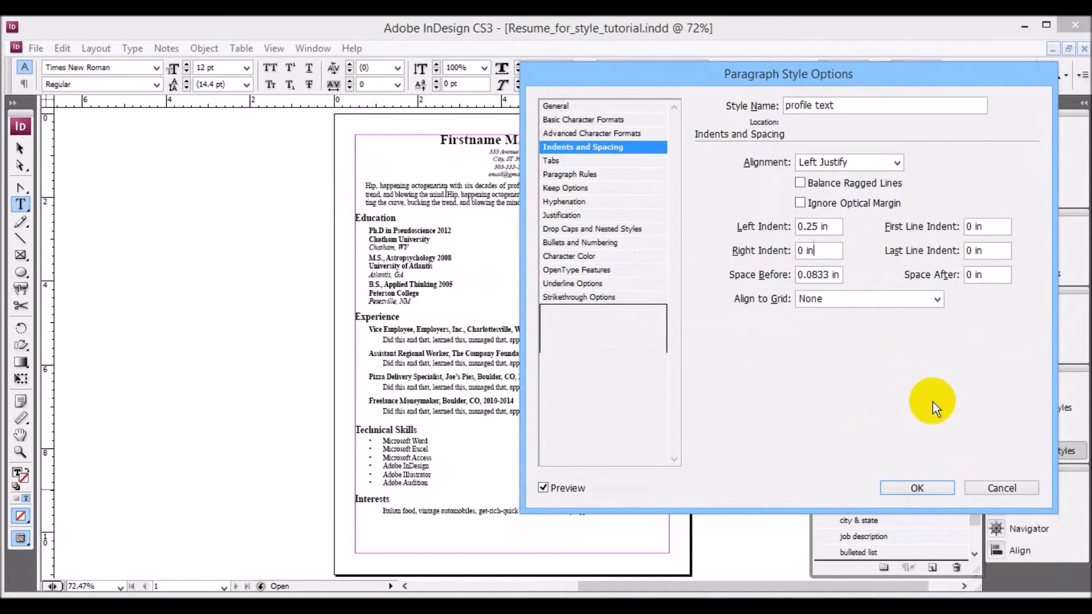
pyautogui.click(999, 486)
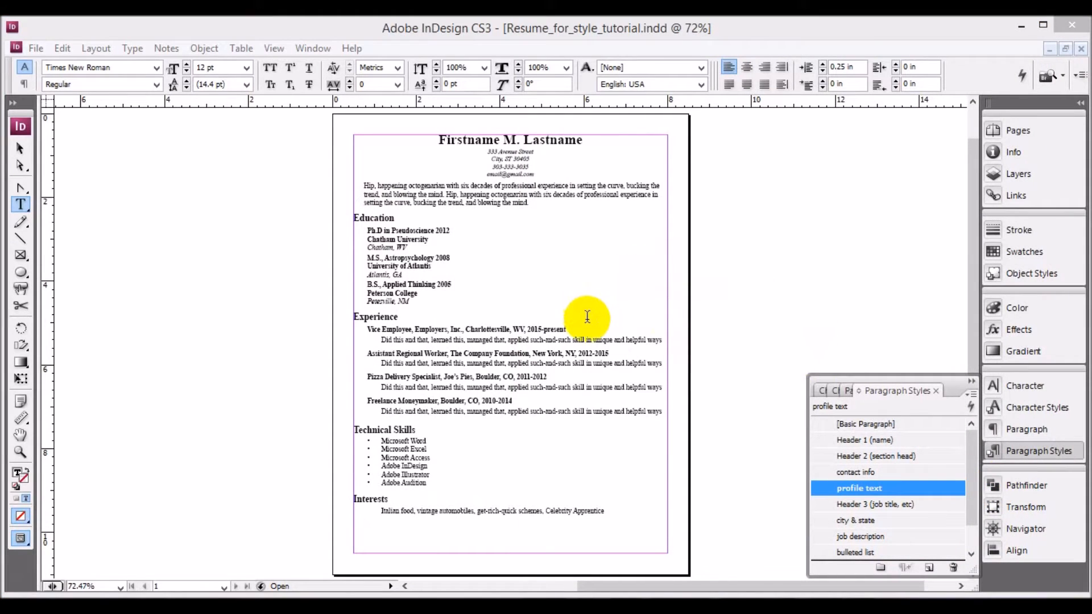
# Open the indents and spacing settings of the job description paragraph style used under the first Experience entry
pyautogui.click(585, 339)
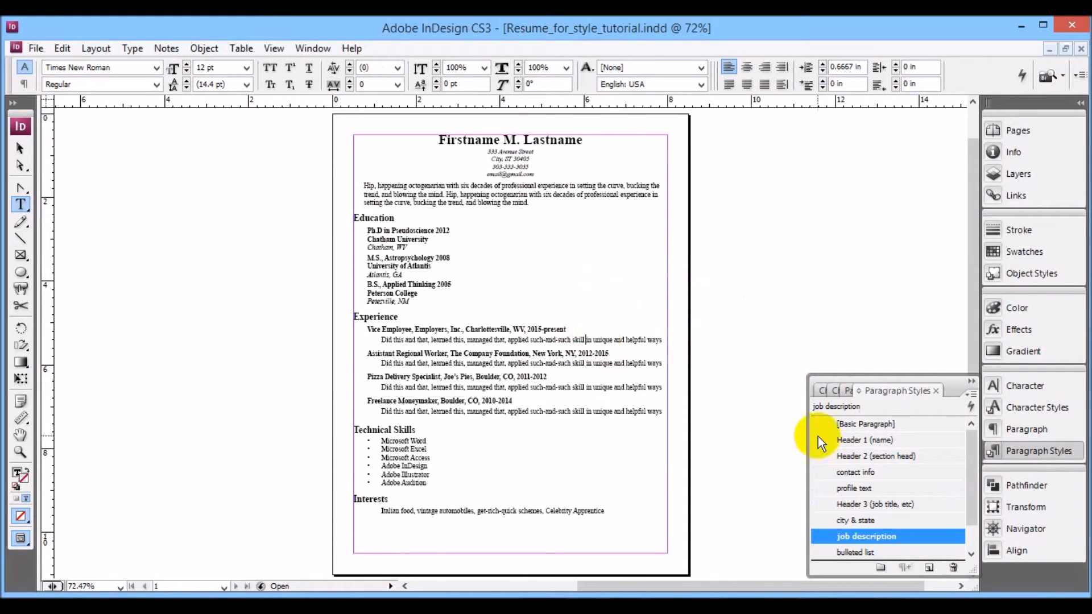
pyautogui.doubleClick(940, 537)
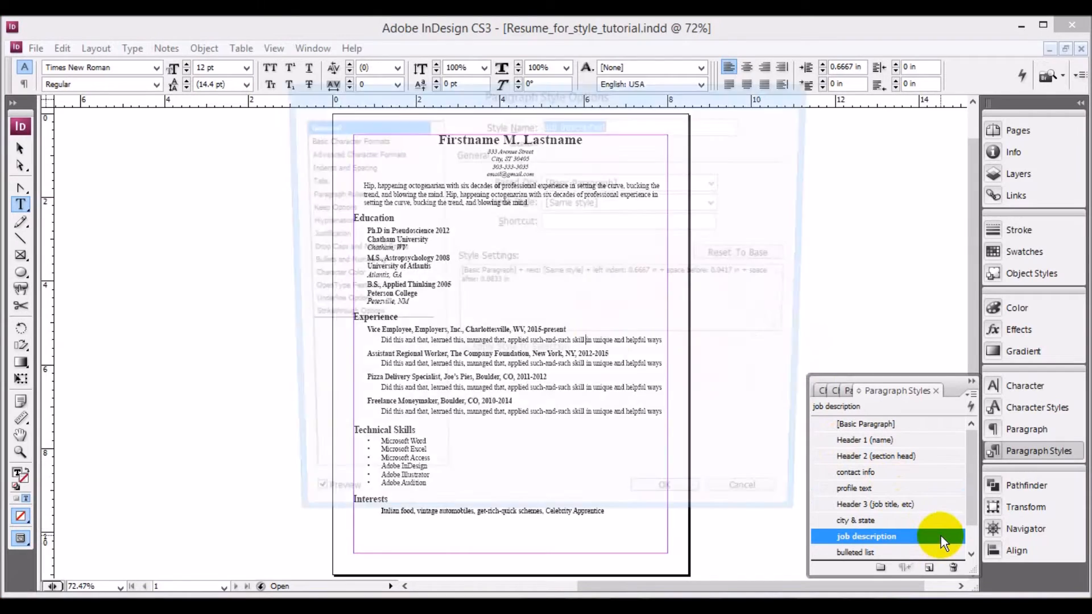
pyautogui.moveTo(609, 91); pyautogui.dragTo(935, 128)
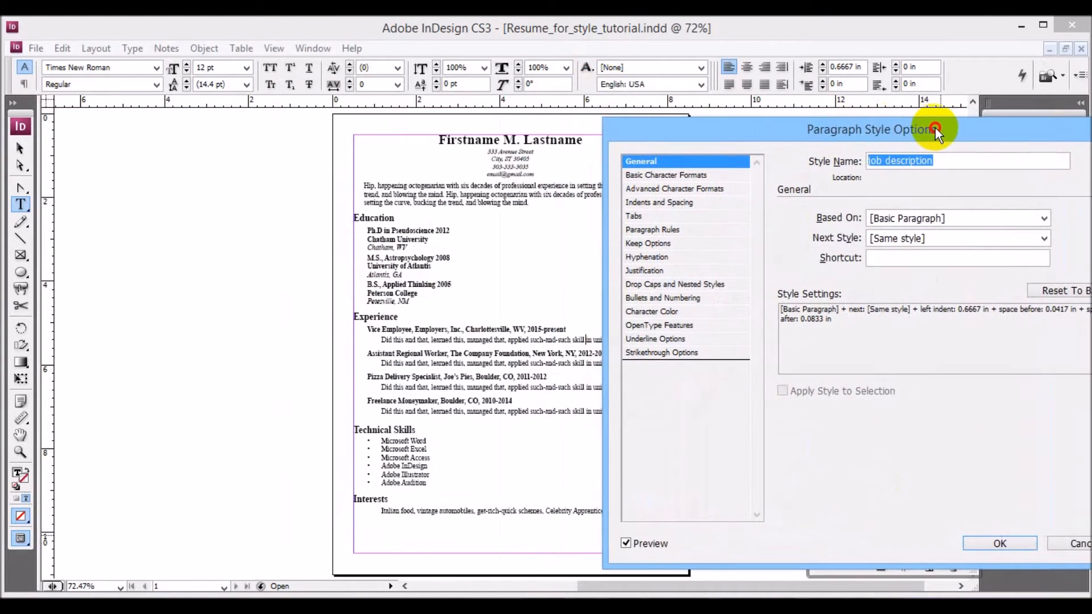
pyautogui.click(664, 204)
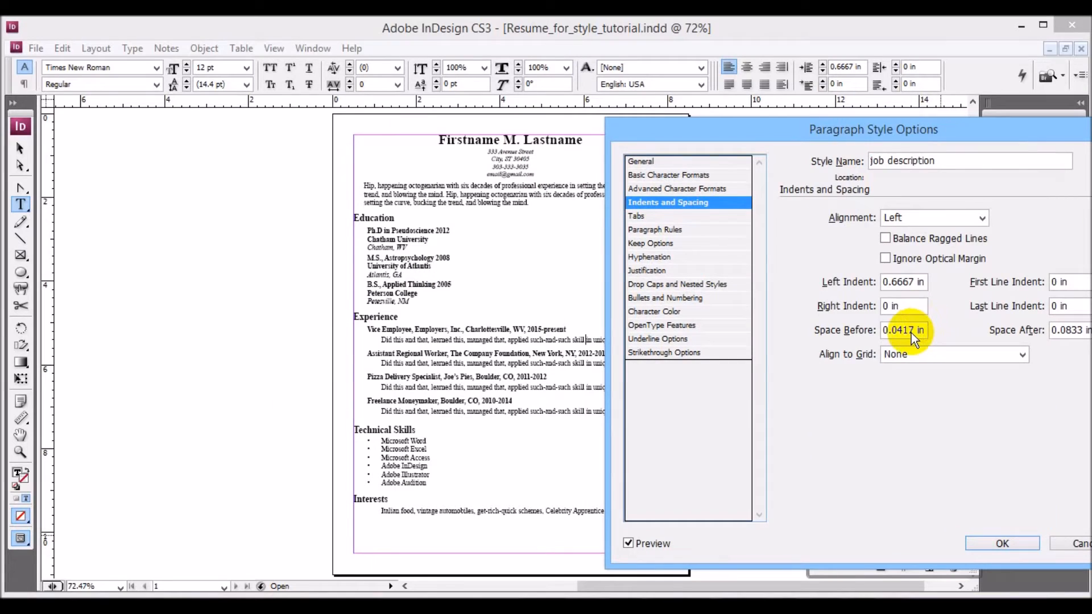
# Set the job description style's space before to 0.2 in and its space after to 0 in
pyautogui.moveTo(911, 332); pyautogui.dragTo(893, 330)
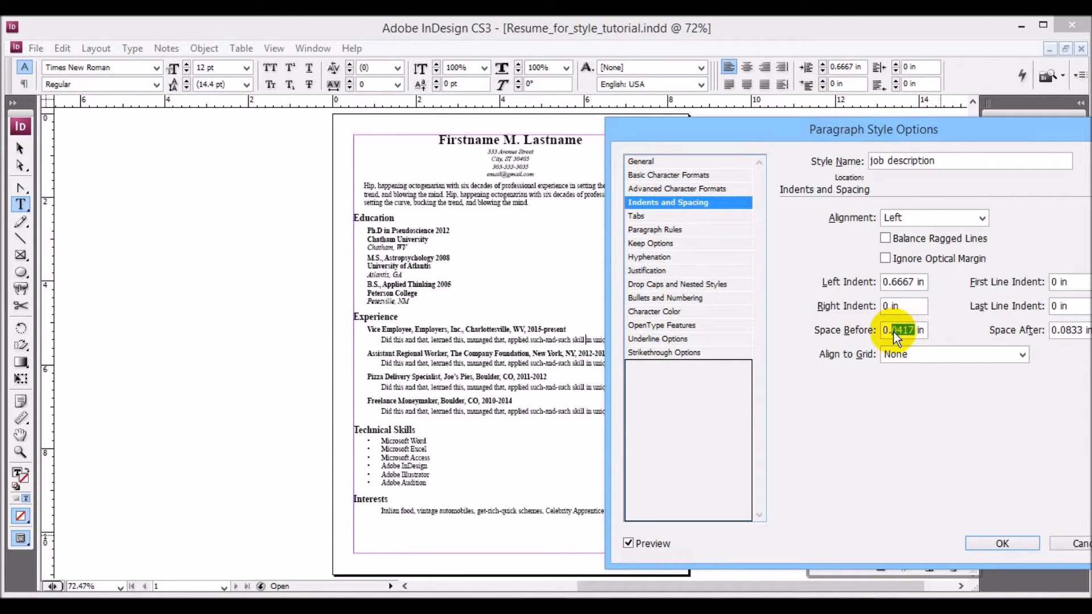
pyautogui.write('2')
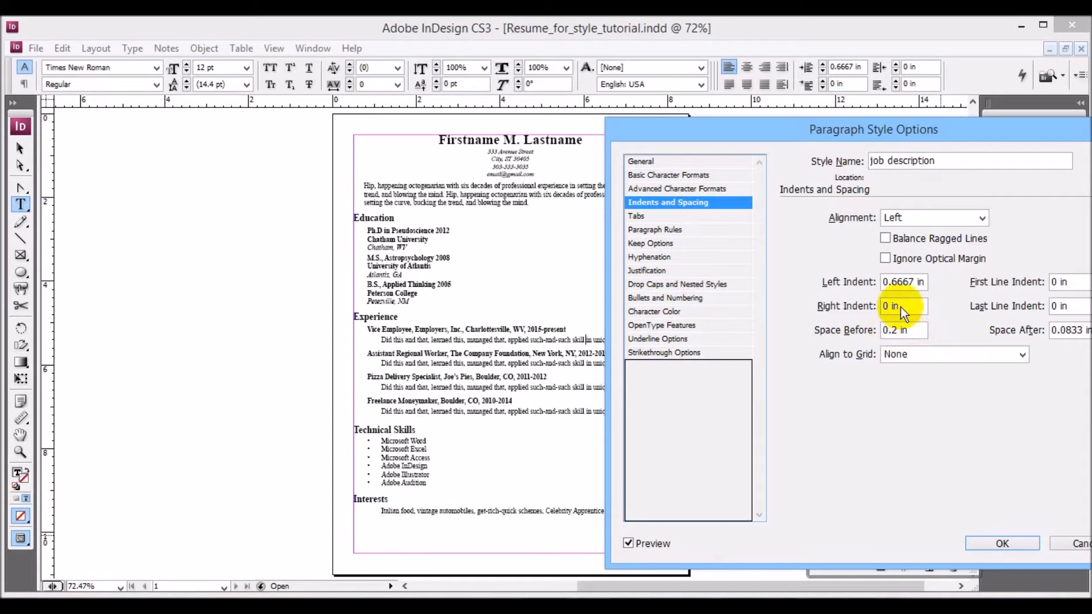
pyautogui.click(903, 302)
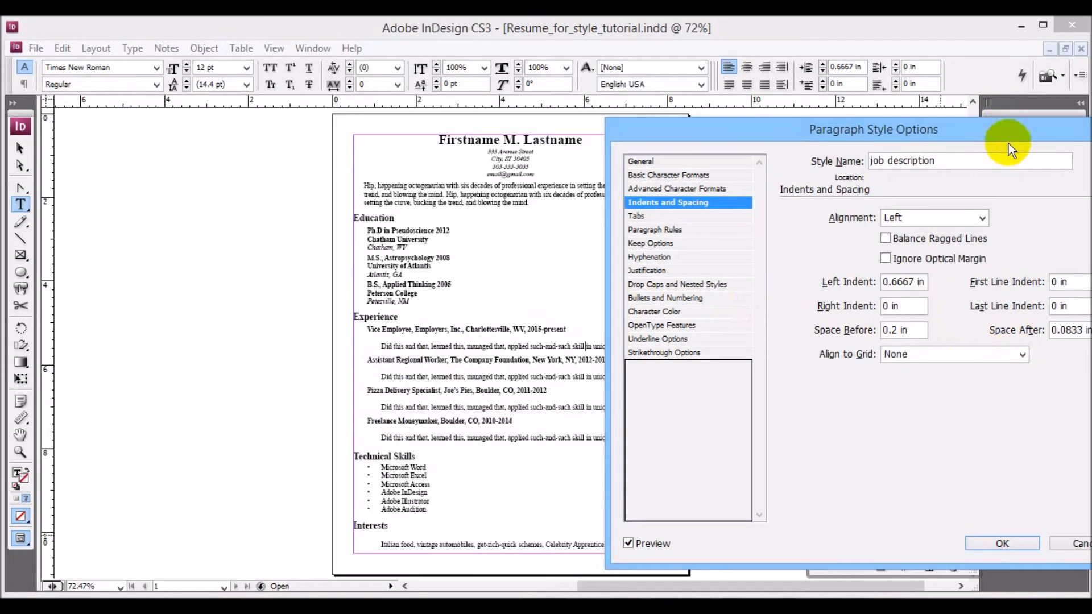
pyautogui.moveTo(1005, 129); pyautogui.dragTo(949, 128)
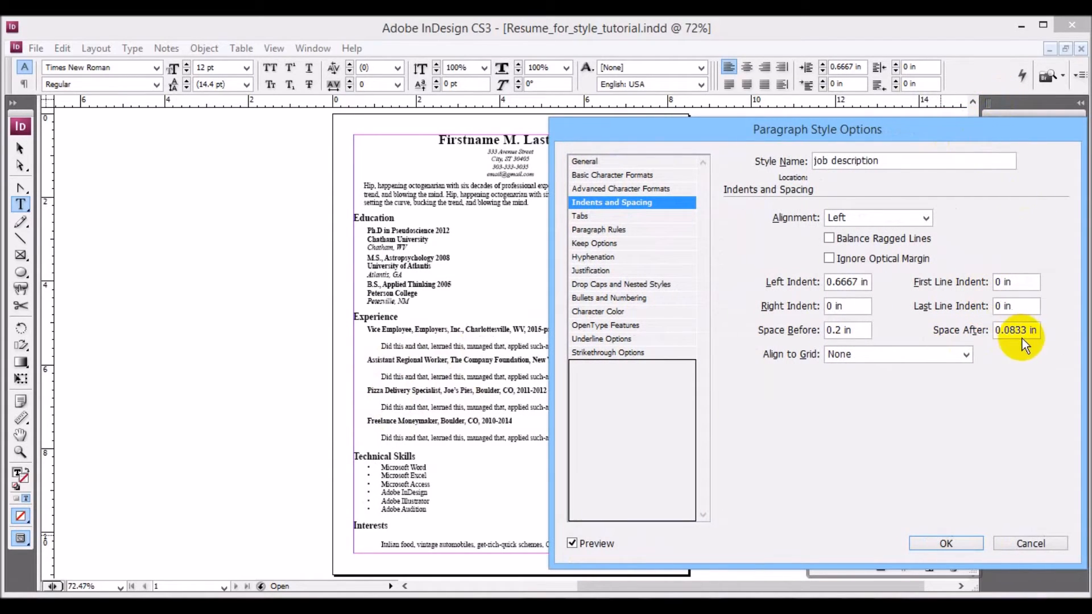
pyautogui.moveTo(1025, 330); pyautogui.dragTo(1005, 330)
pyautogui.write('0')
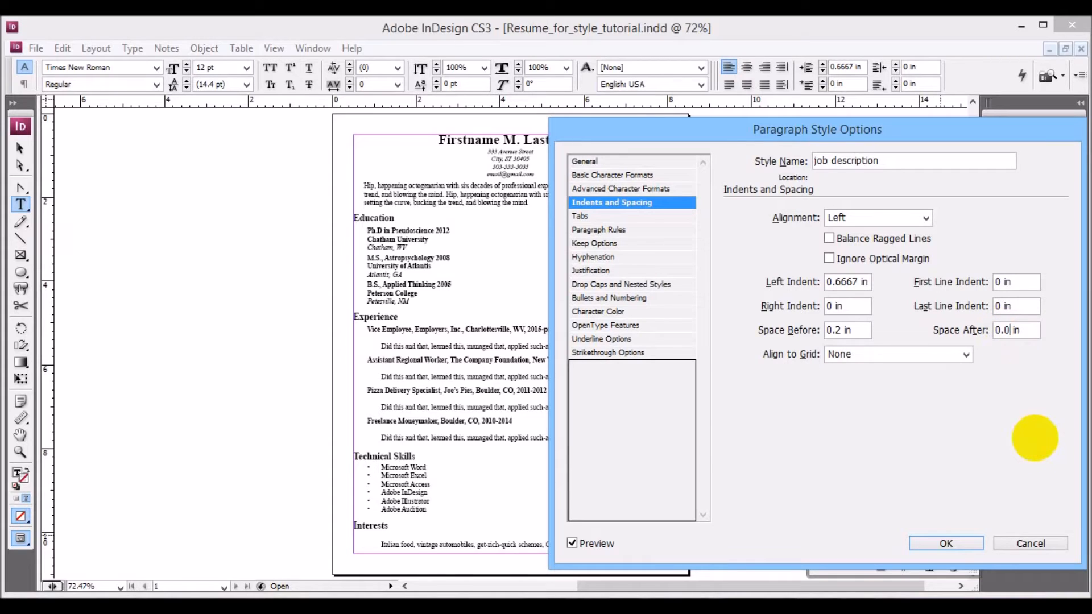
# Set the job description style's space before to 0.02 in and space after to 0.1 in, and apply the changes
pyautogui.click(862, 330)
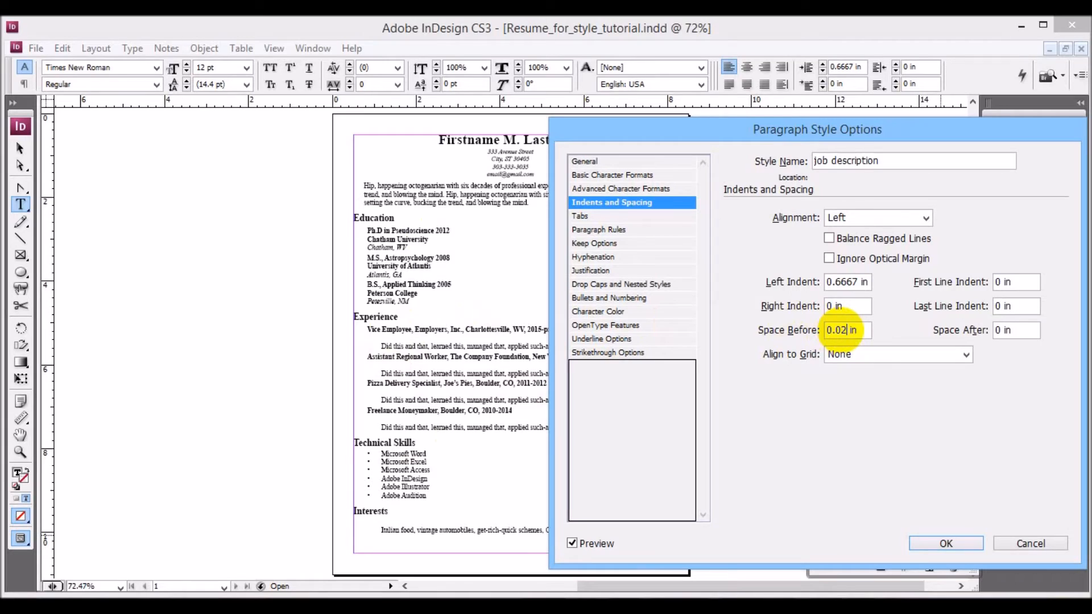
pyautogui.click(1001, 330)
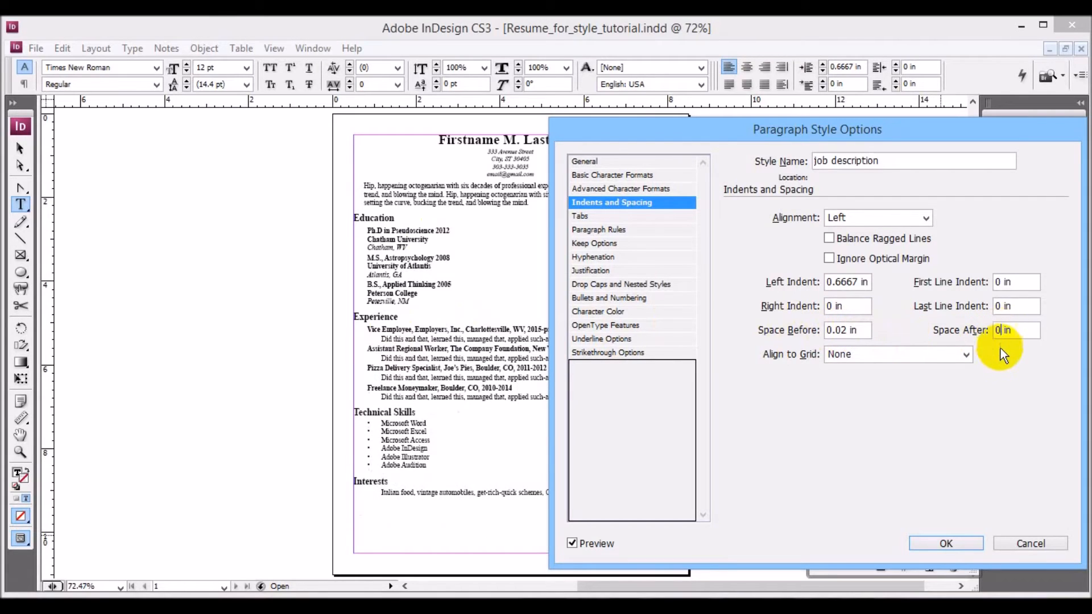
pyautogui.write('.1')
pyautogui.click(861, 331)
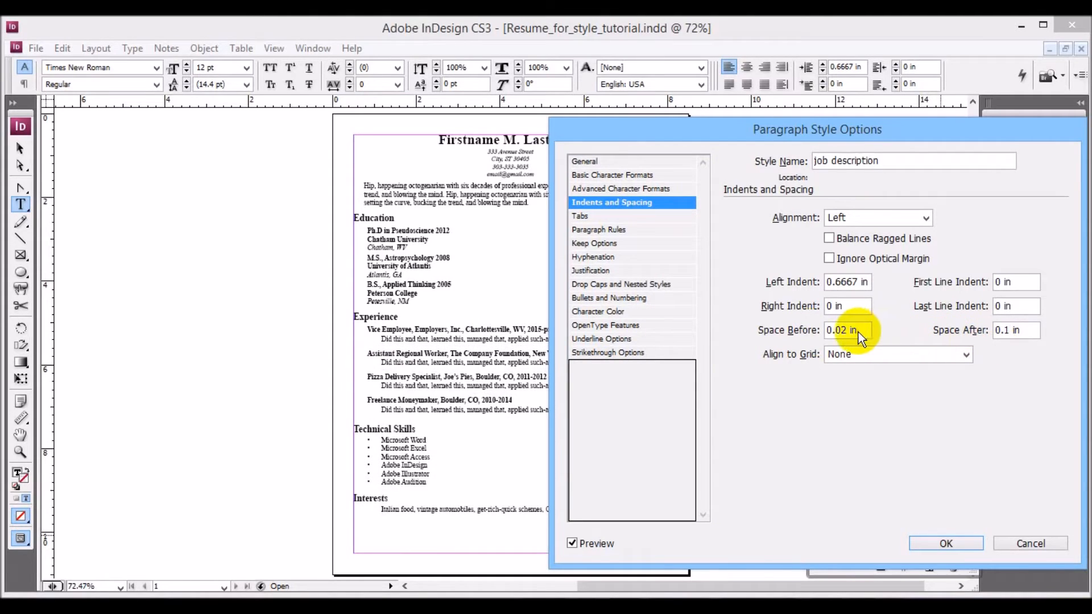
pyautogui.click(945, 543)
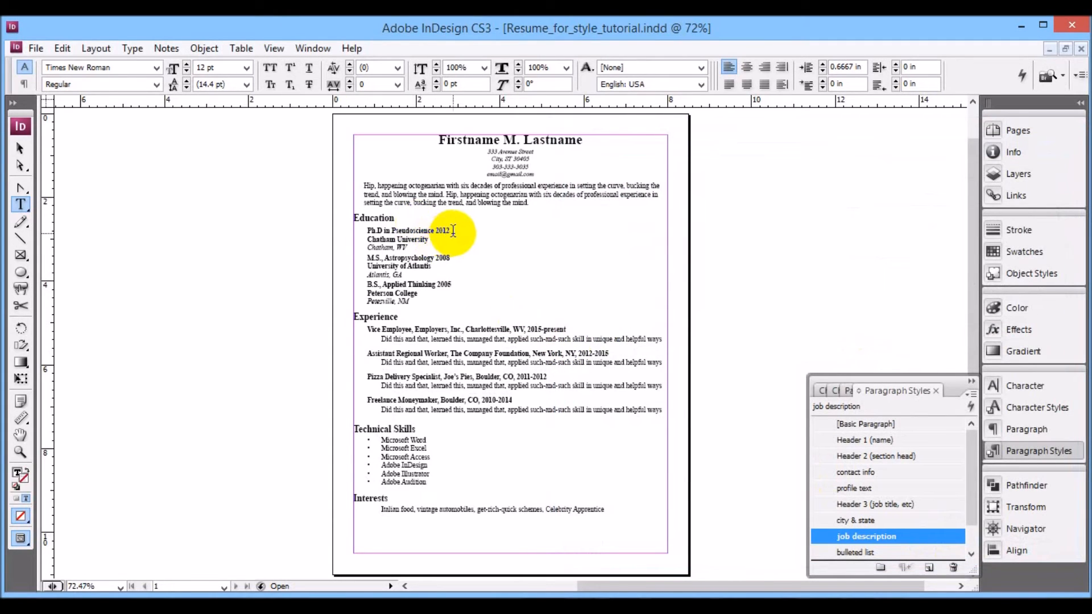
# Set the space before of the degree paragraph style, used by the first Education entry, to 0.1 in and apply the change
pyautogui.click(453, 230)
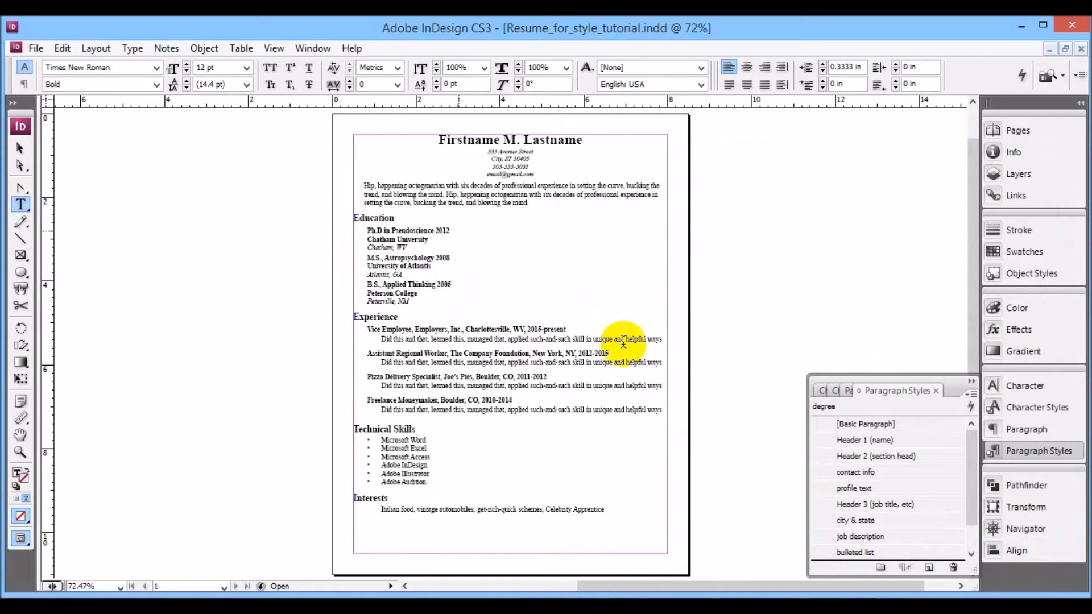
pyautogui.scroll(-2, 971, 451)
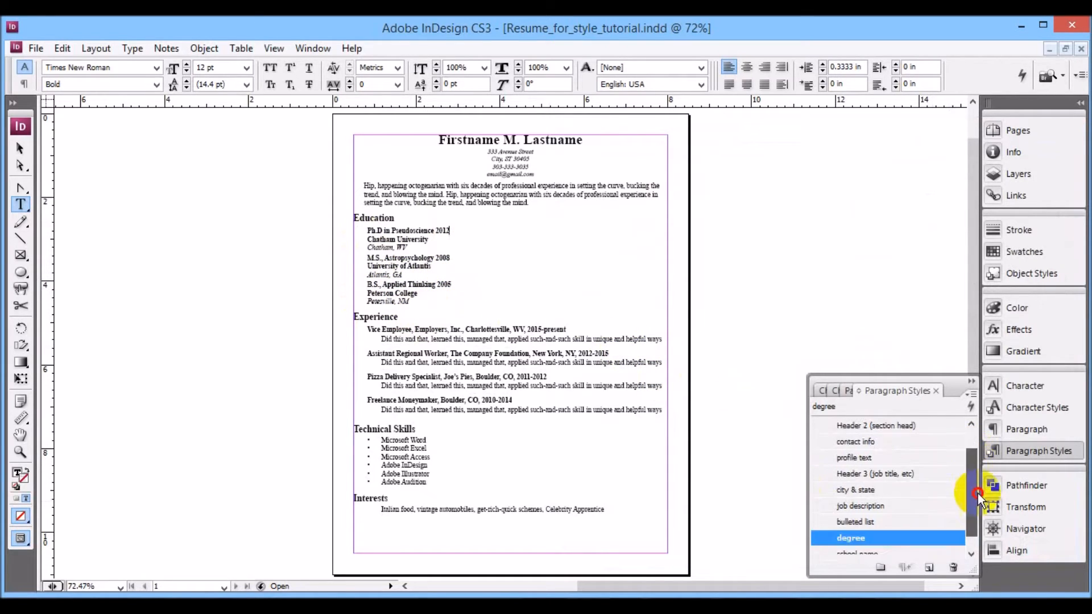
pyautogui.doubleClick(920, 536)
pyautogui.moveTo(787, 110); pyautogui.dragTo(879, 121)
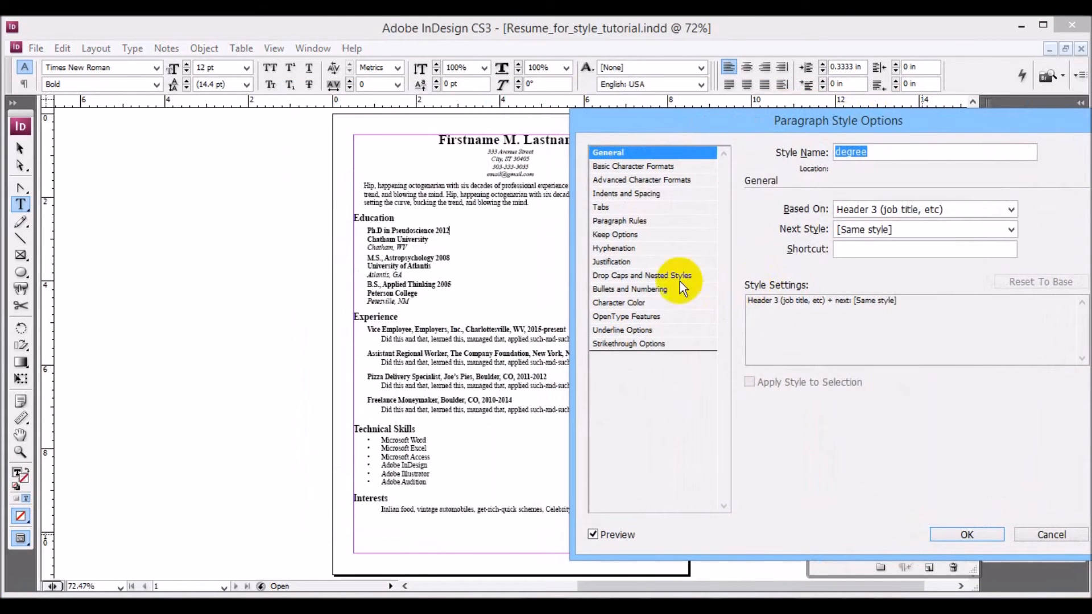
pyautogui.click(628, 194)
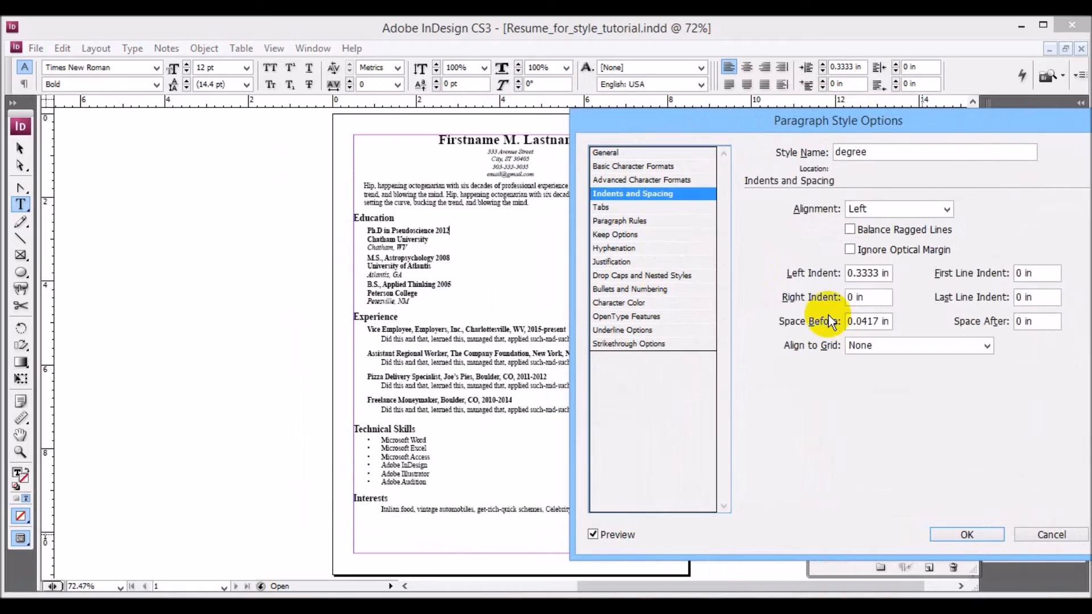
pyautogui.click(879, 322)
pyautogui.moveTo(877, 321); pyautogui.dragTo(856, 324)
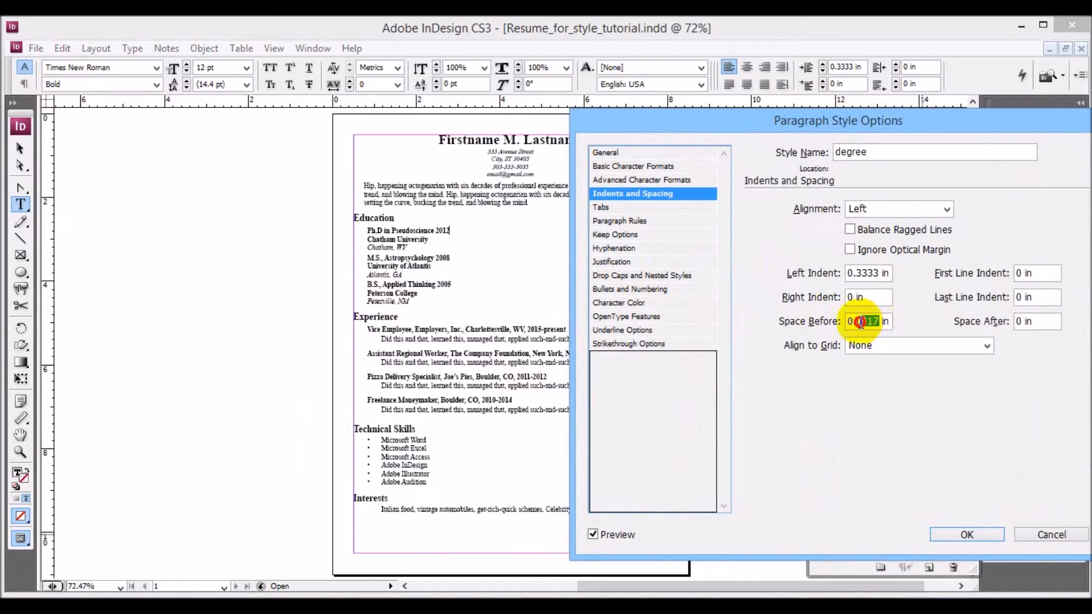
pyautogui.write('1')
pyautogui.click(869, 298)
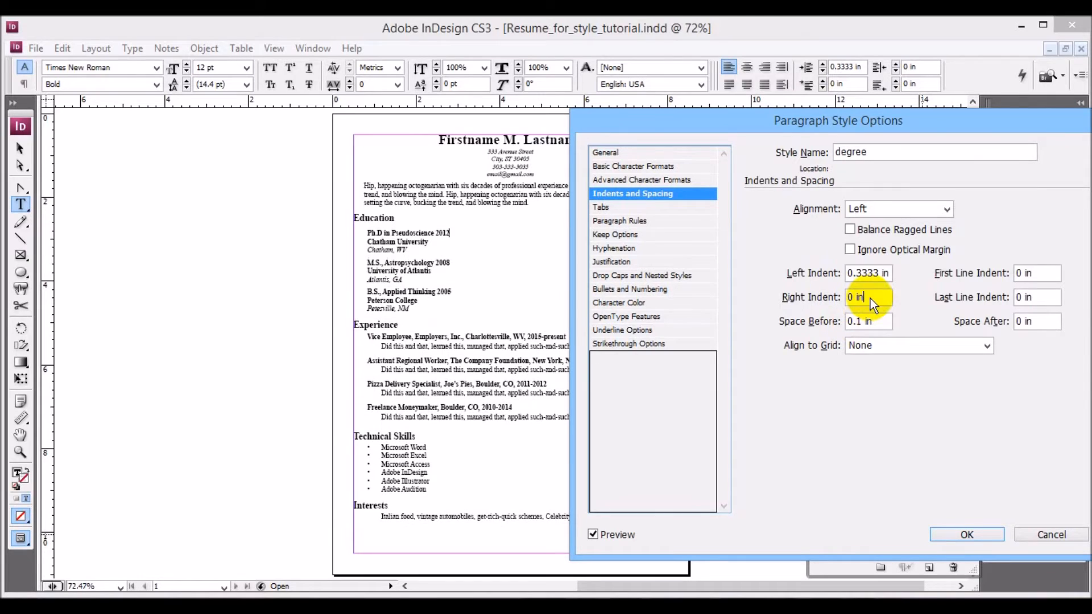
pyautogui.click(968, 533)
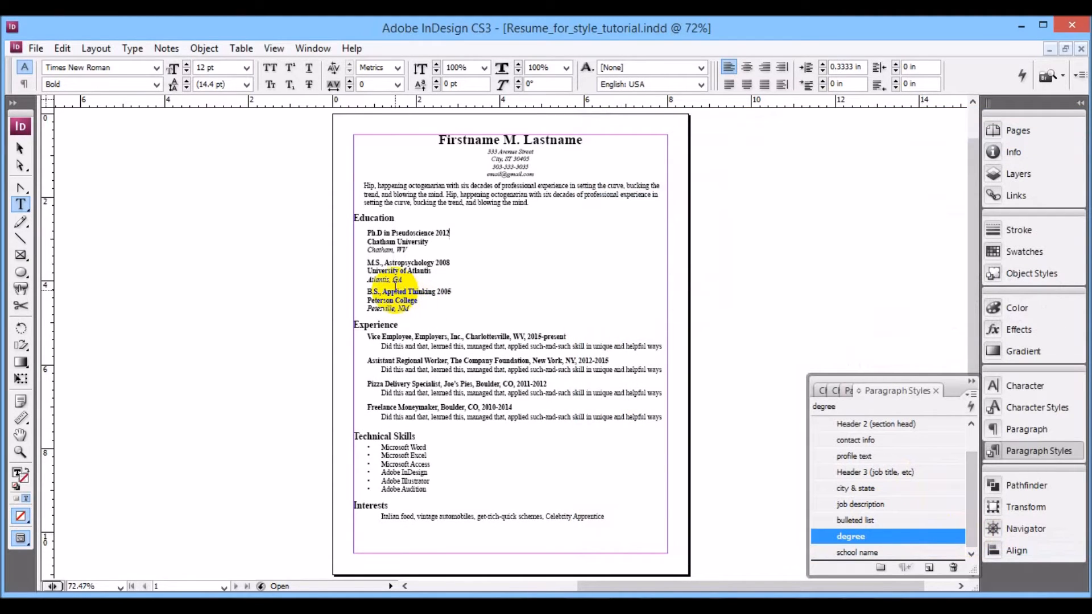
# Open the bullets and numbering settings of the bulleted list style used under Technical Skills, and view its list type choices
pyautogui.click(432, 455)
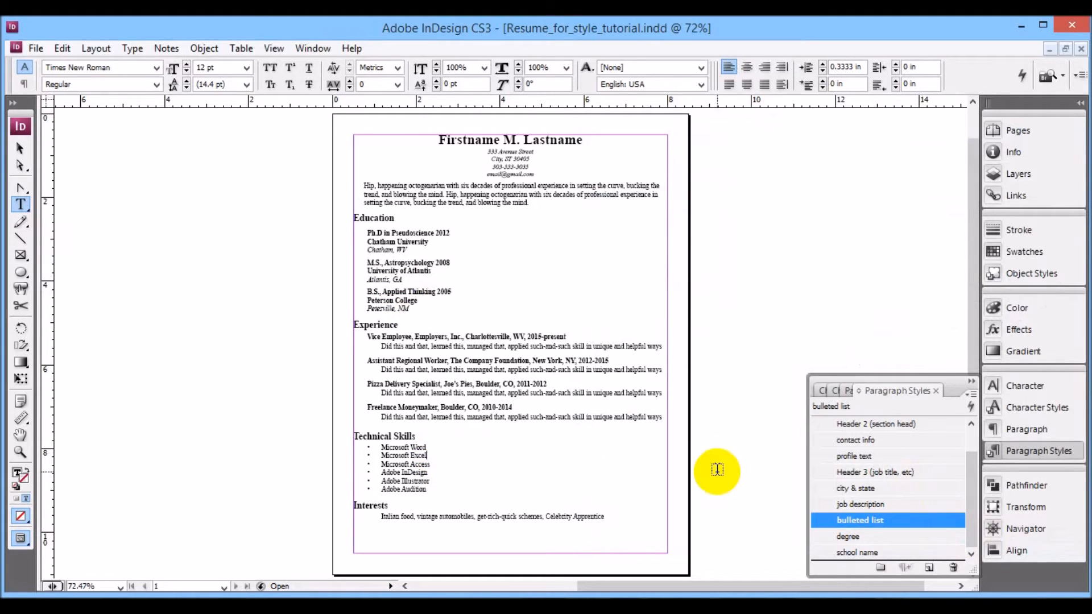
pyautogui.doubleClick(925, 520)
pyautogui.moveTo(617, 104); pyautogui.dragTo(891, 95)
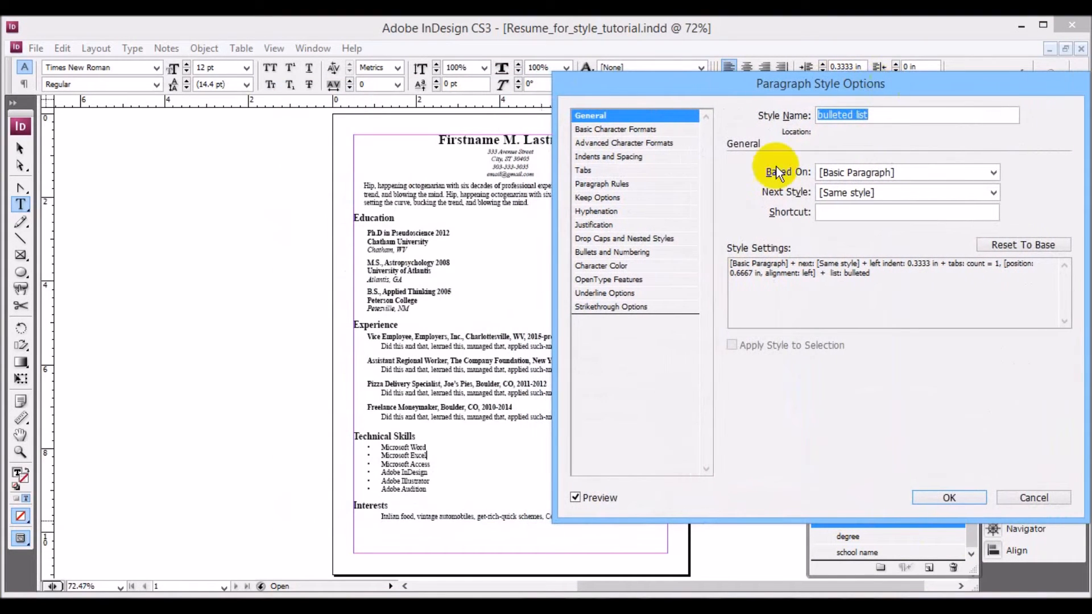
pyautogui.click(640, 251)
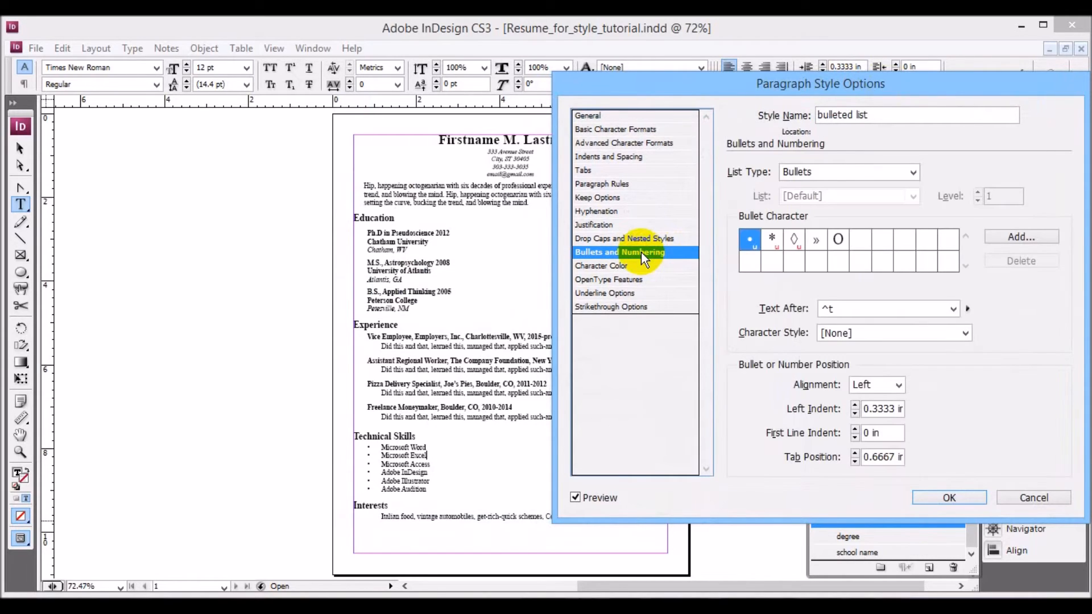
pyautogui.click(912, 173)
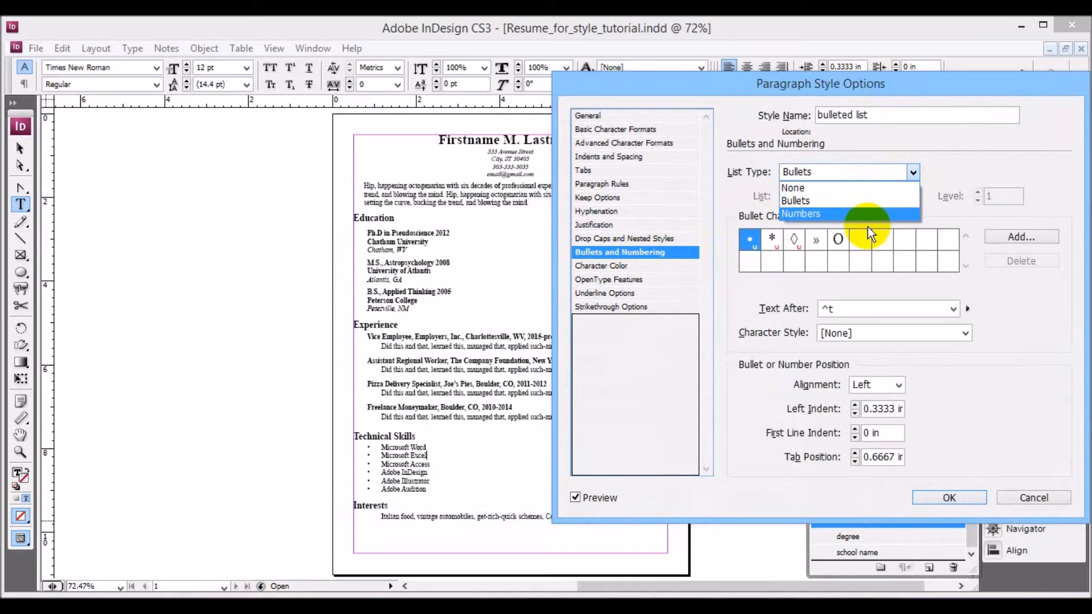
pyautogui.click(913, 173)
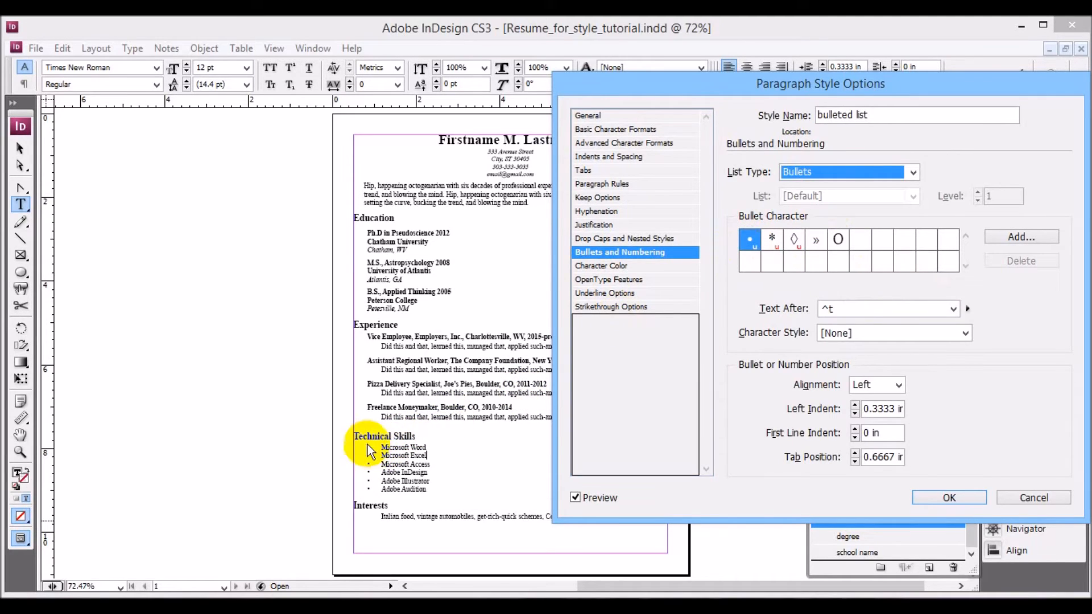
# Add the larger solid round bullet from Times New Roman Regular to the bullet characters and use it for the bulleted list style
pyautogui.click(1004, 238)
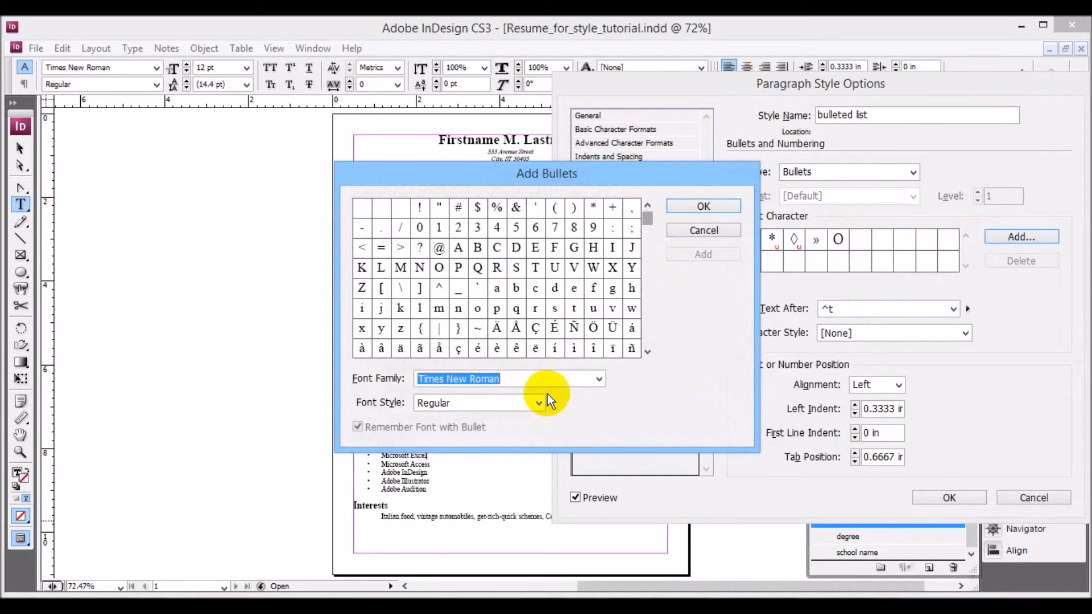
pyautogui.moveTo(646, 219)
pyautogui.mouseDown()
pyautogui.moveTo(648, 246)
pyautogui.moveTo(647, 228)
pyautogui.mouseUp()
pyautogui.click(615, 329)
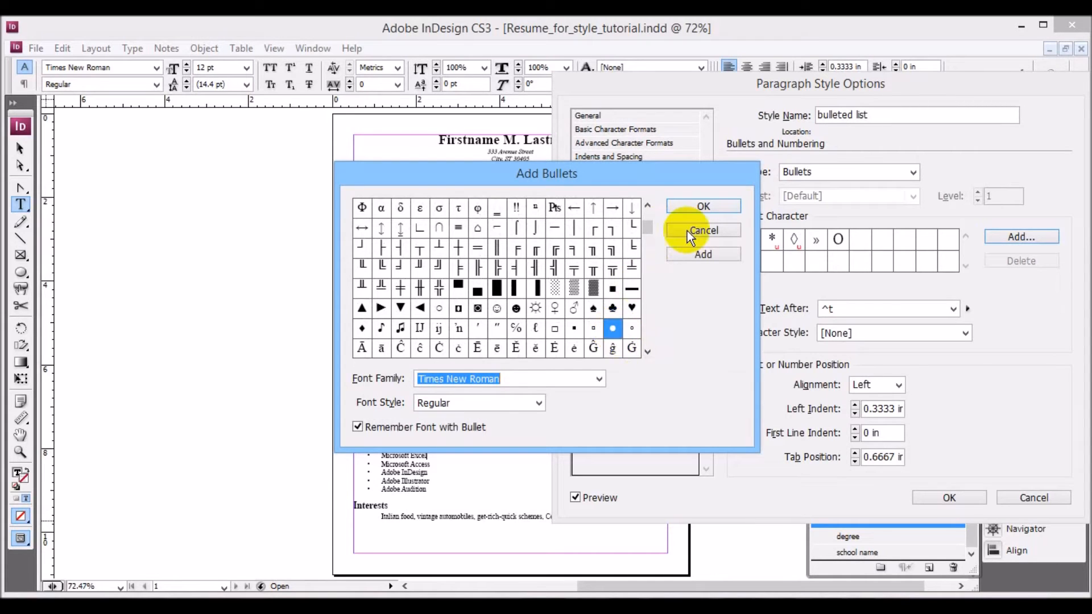
pyautogui.click(702, 206)
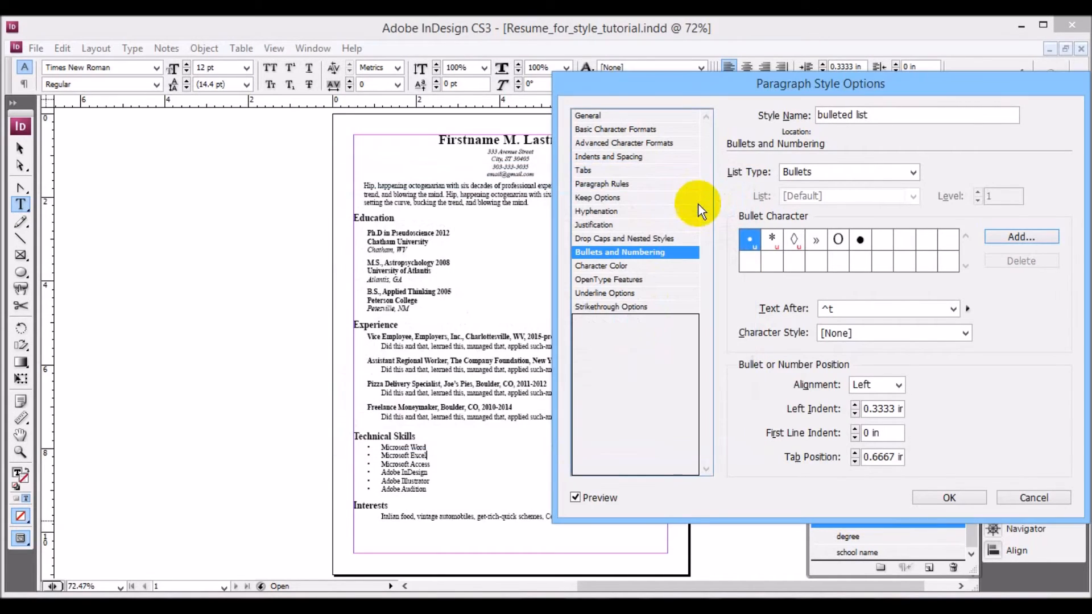
pyautogui.click(861, 240)
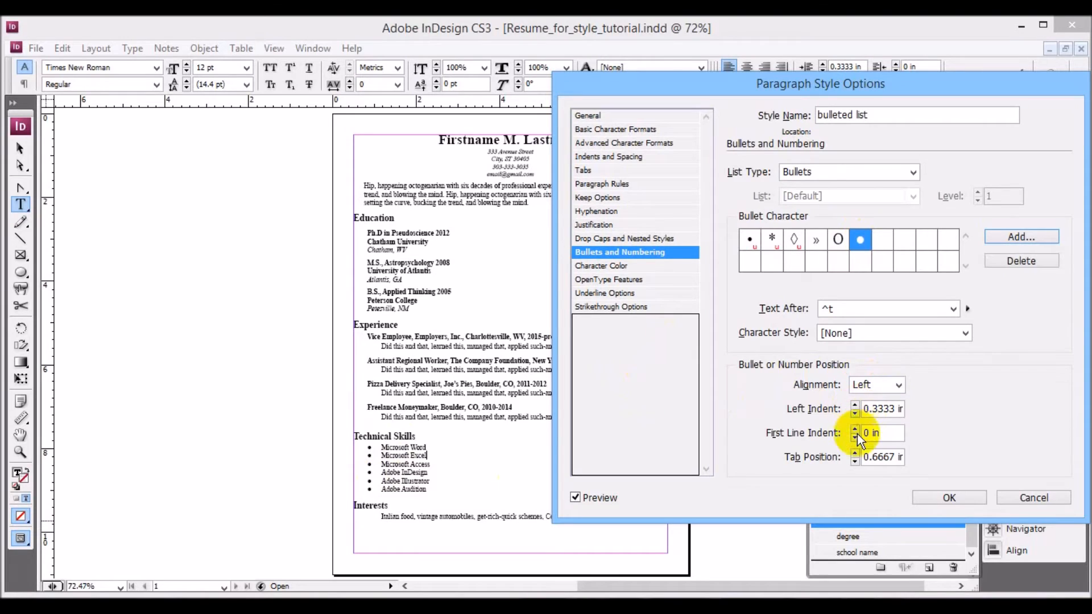
# Try a left indent of 0.5 in for the bulleted list style, and settle on 0.3125 in
pyautogui.click(855, 405)
pyautogui.click(855, 404)
pyautogui.click(855, 405)
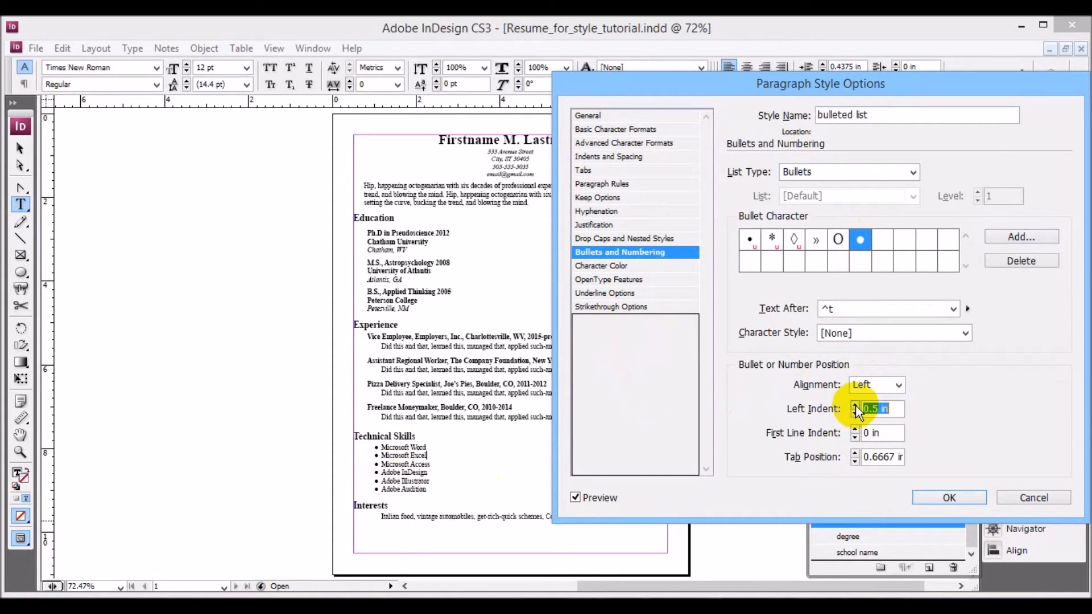
pyautogui.click(855, 413)
pyautogui.click(855, 413)
pyautogui.click(855, 412)
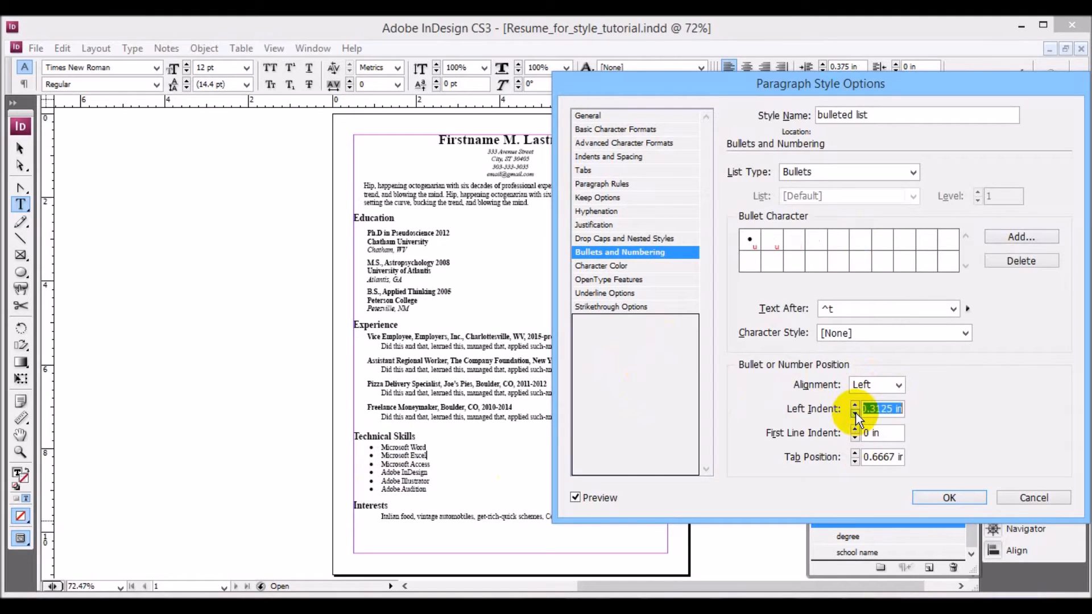
# Set the bulleted list style's tab position to 0.6875 in and apply the style changes
pyautogui.click(854, 453)
pyautogui.click(854, 453)
pyautogui.click(854, 453)
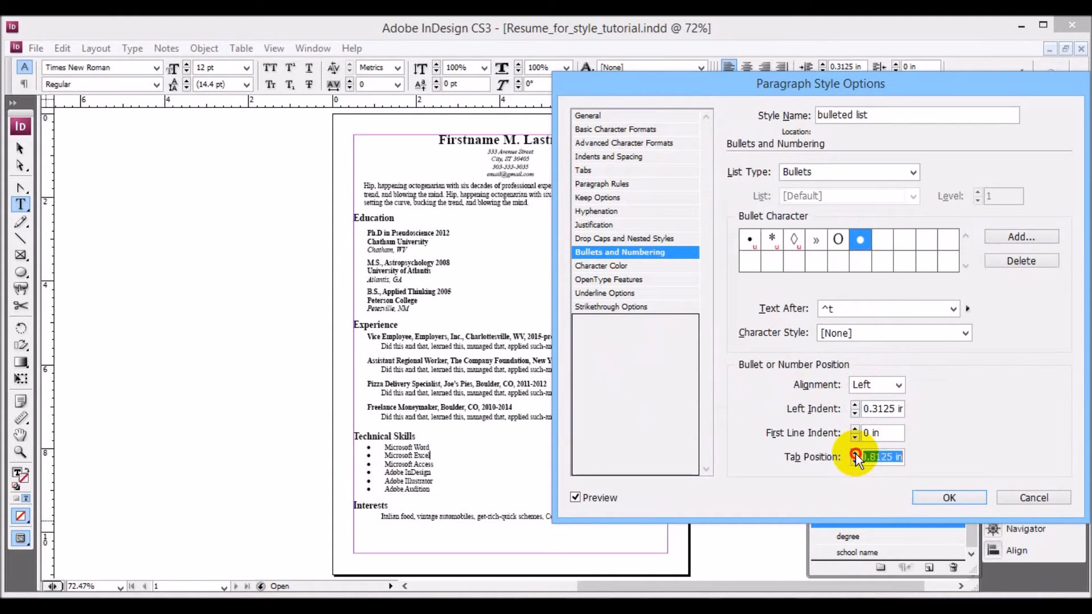
pyautogui.click(854, 453)
pyautogui.click(855, 461)
pyautogui.click(855, 461)
pyautogui.click(855, 461)
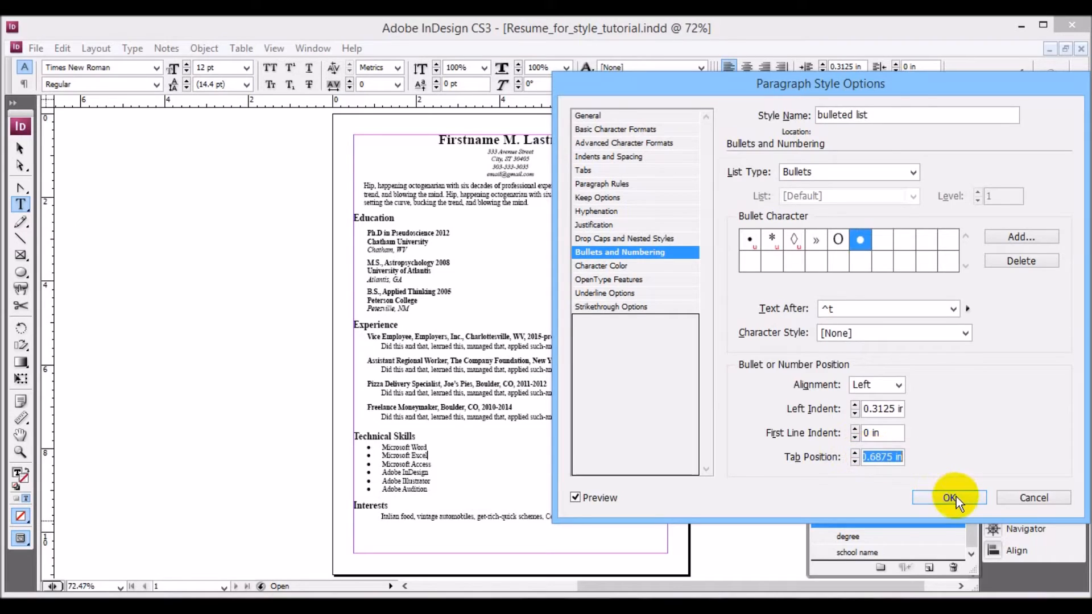
pyautogui.click(957, 497)
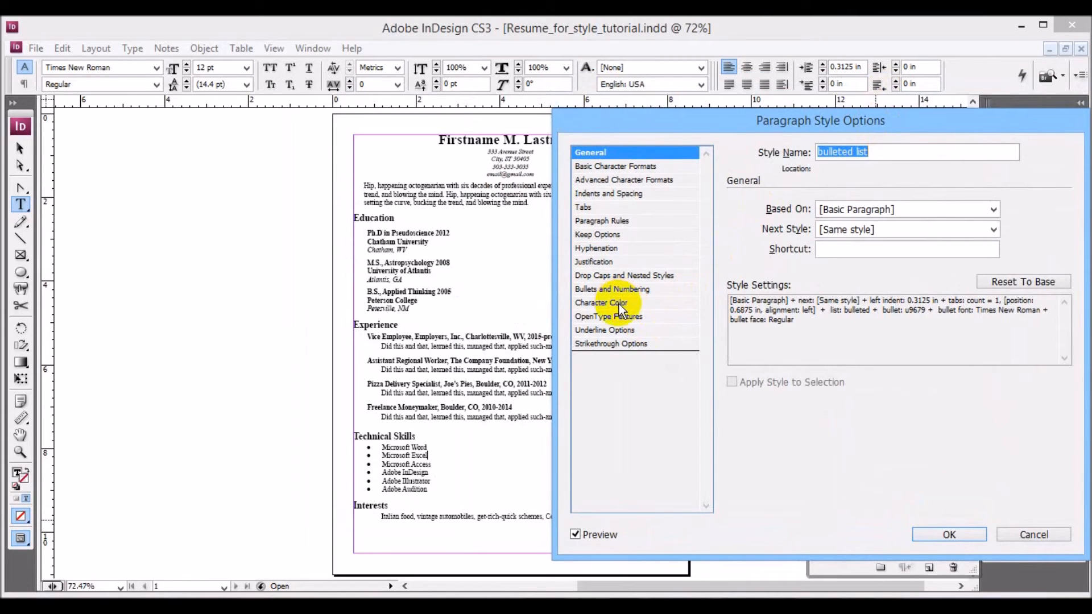
# Try the magenta C=0 M=100 Y=0 K=0 character color on the bulleted list style, and cancel the change
pyautogui.click(618, 304)
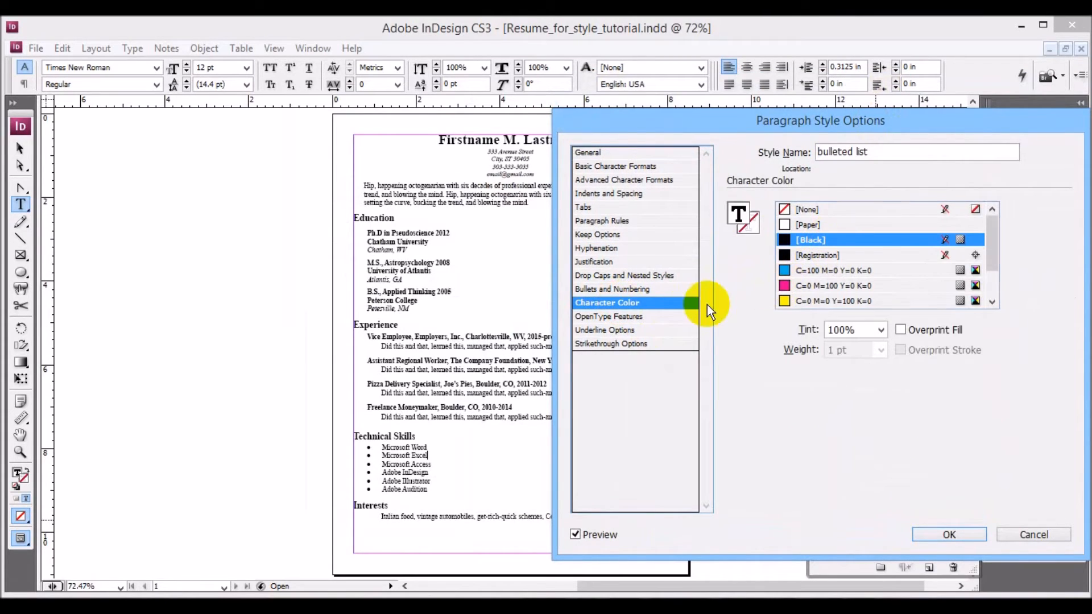
pyautogui.click(810, 284)
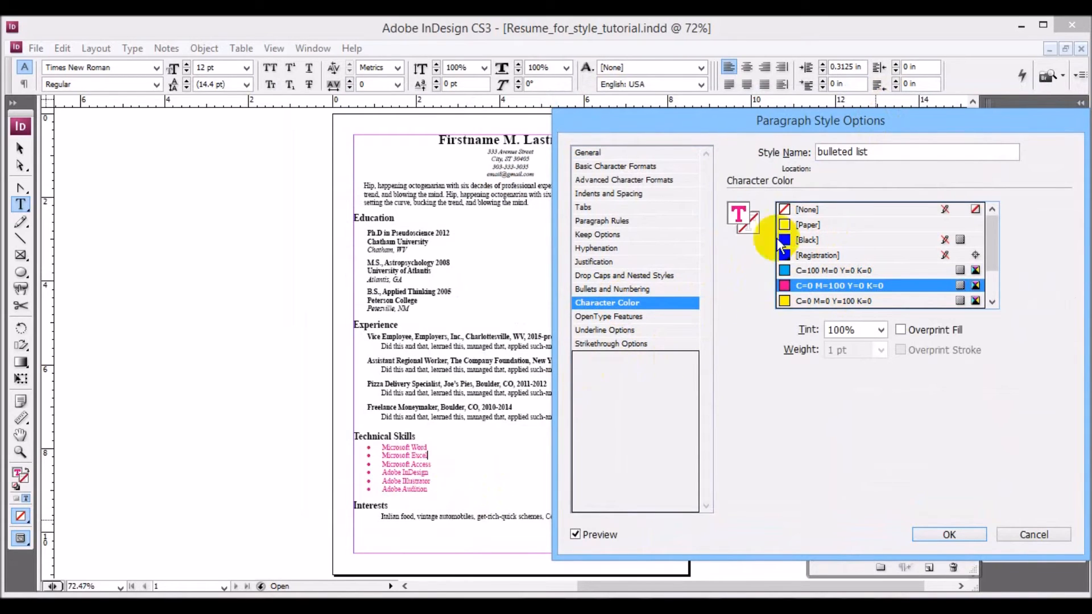
pyautogui.click(1026, 534)
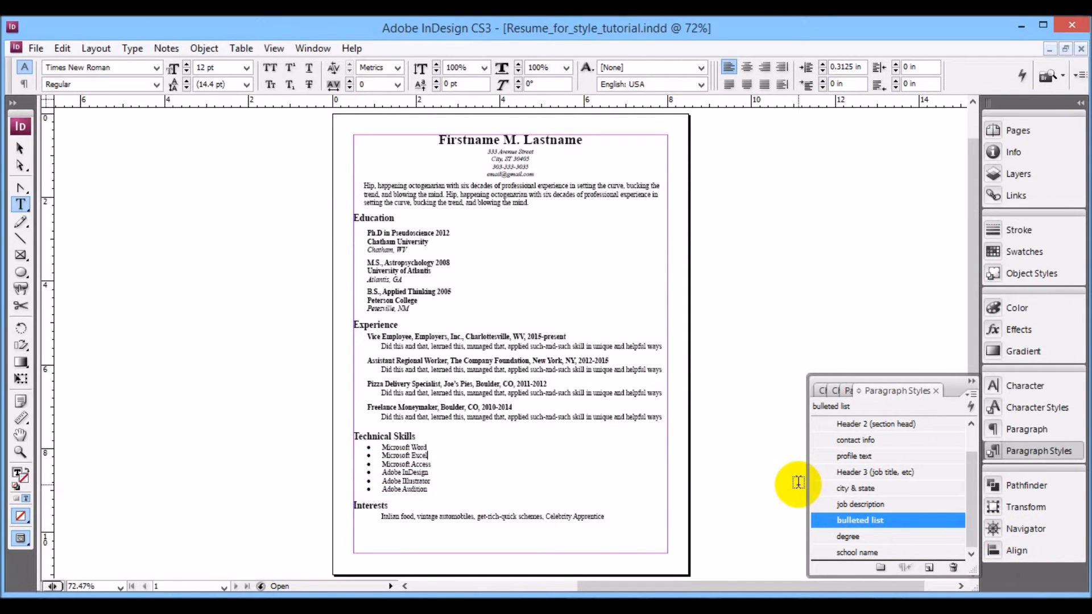
# Make the "Microsoft Excel" item under Technical Skills bold italic as a local override, and place the text cursor at its end
pyautogui.click(884, 522)
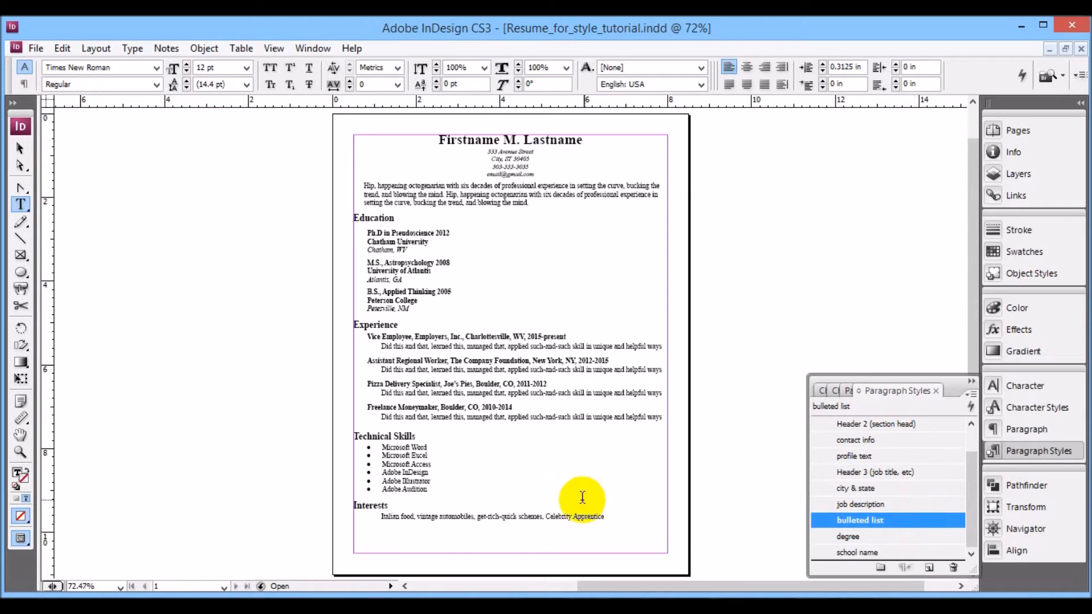
pyautogui.moveTo(436, 454); pyautogui.dragTo(382, 452)
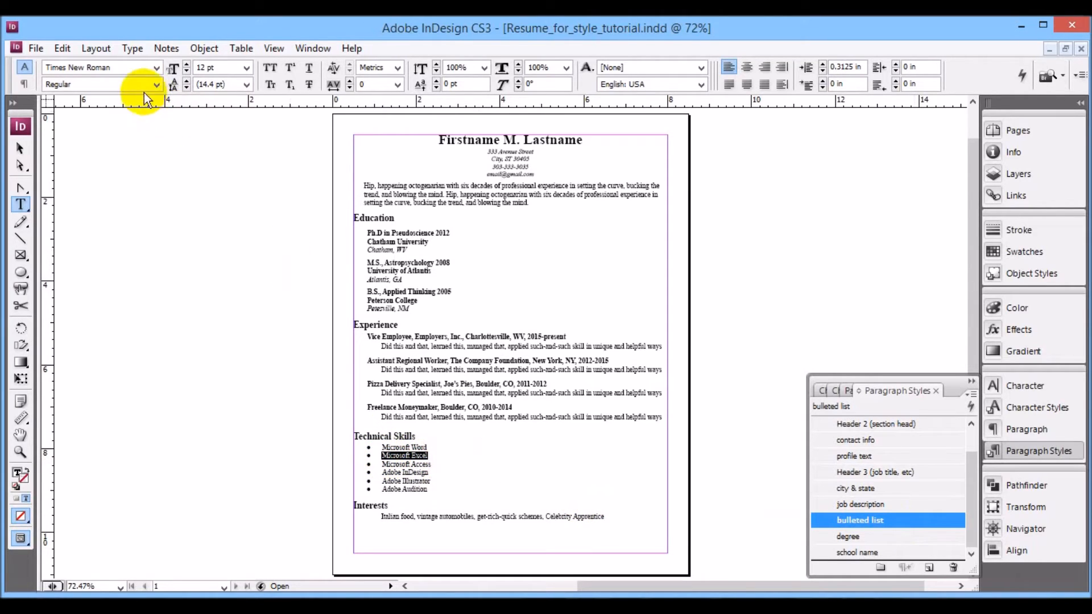
pyautogui.click(156, 85)
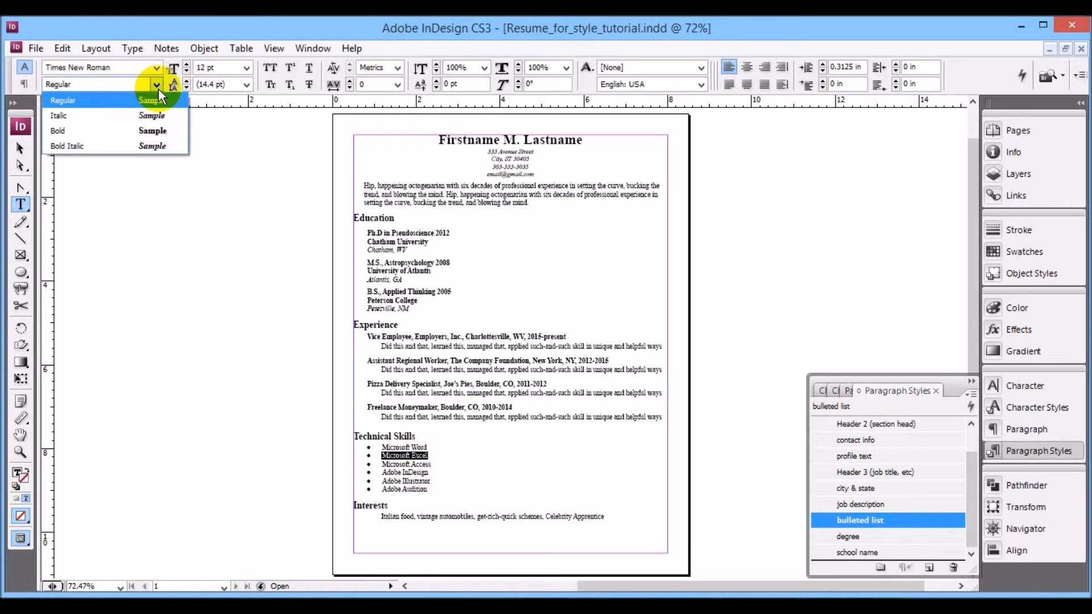
pyautogui.click(138, 145)
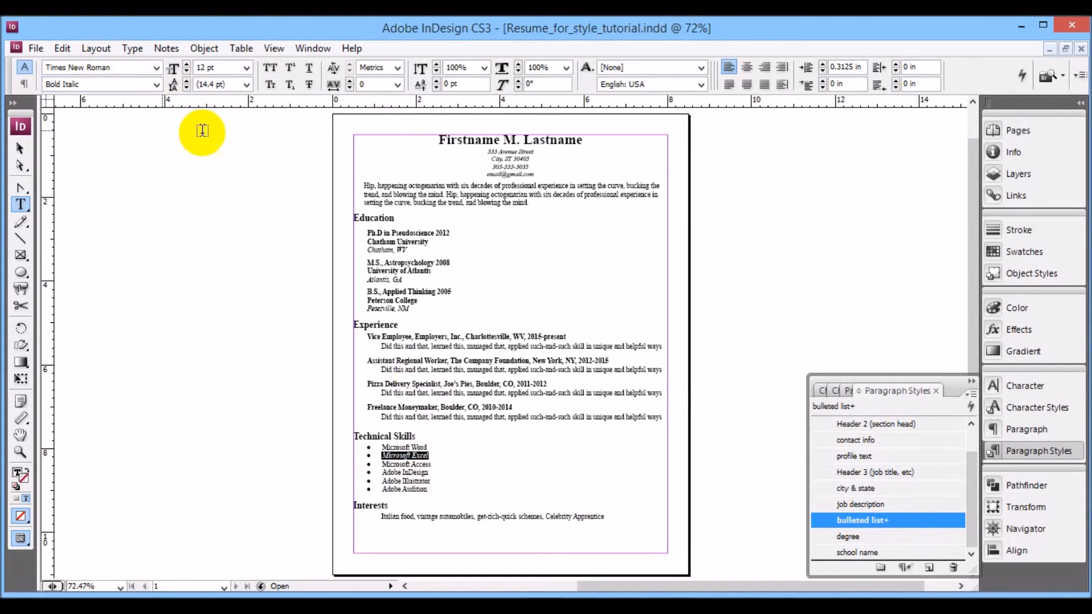
pyautogui.click(441, 469)
pyautogui.click(431, 455)
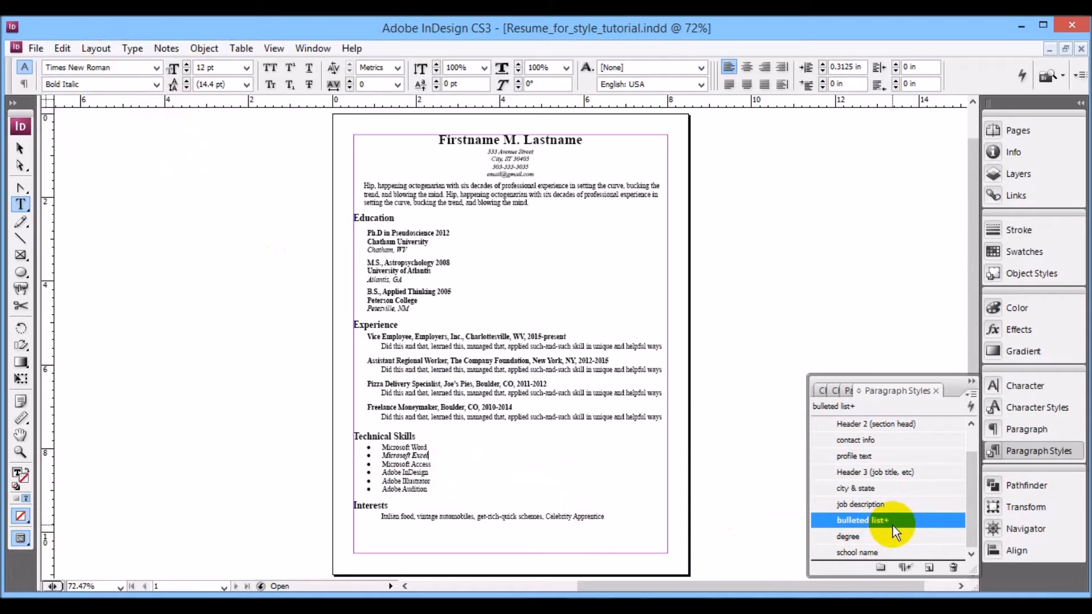
# Inspect the "Microsoft Excel" item's style override, clear it, and undo the clearing
pyautogui.moveTo(906, 520)
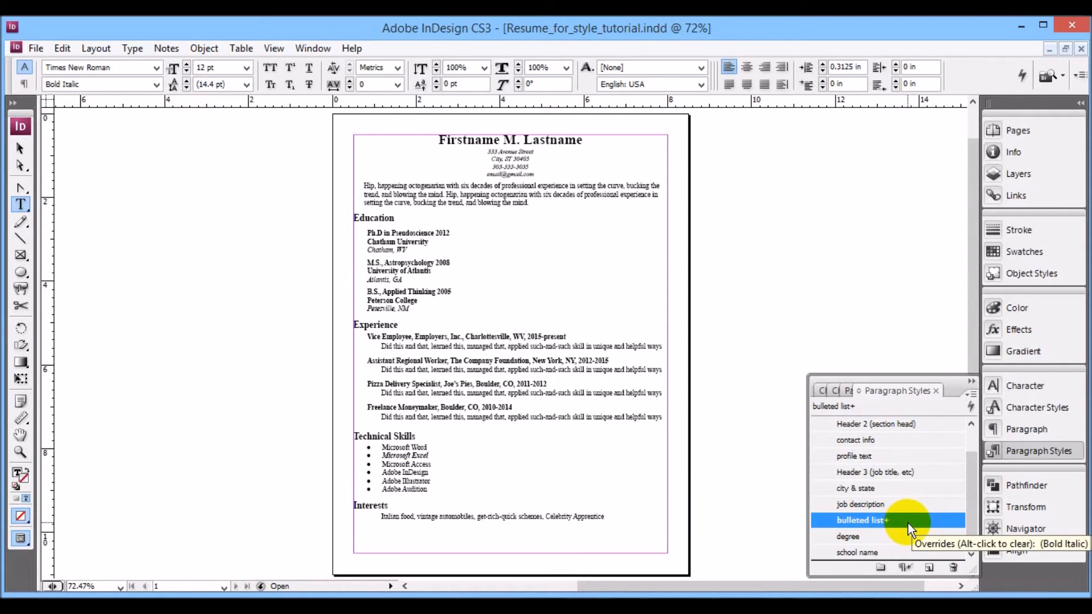
pyautogui.click(903, 568)
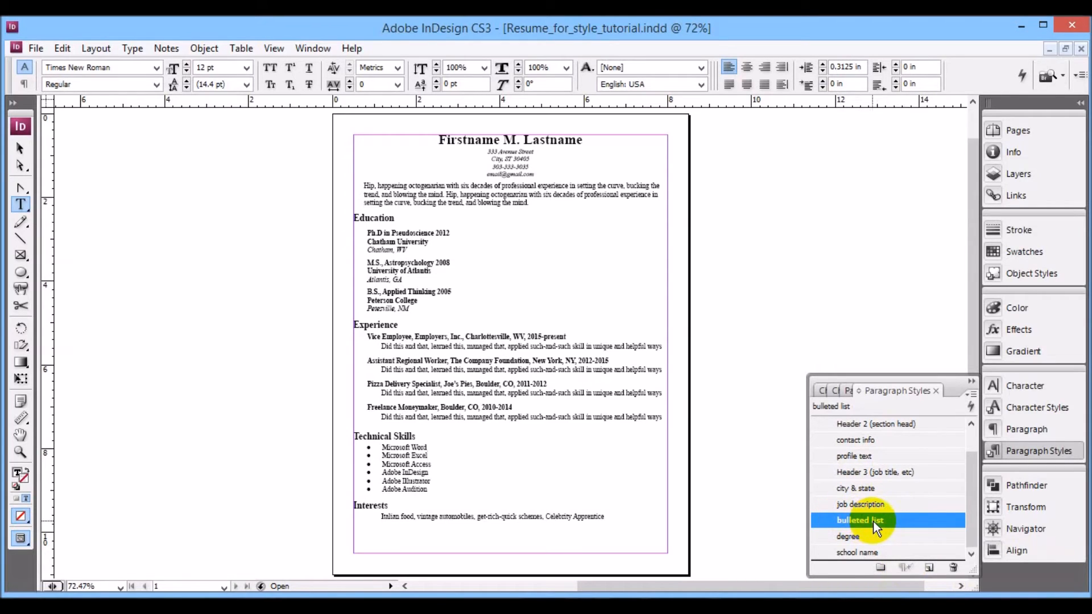
pyautogui.hotkey('ctrl', 'z')
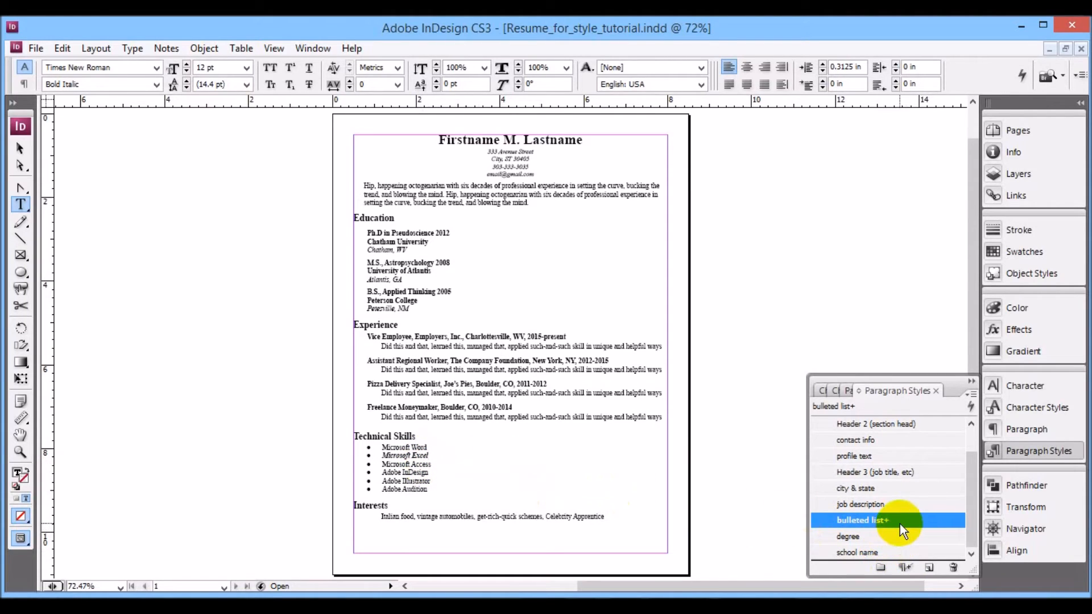
# Create a new paragraph style from the "Microsoft Excel" item, apply it to that item, and name it "bulleted list (bold italic)"
pyautogui.click(934, 570)
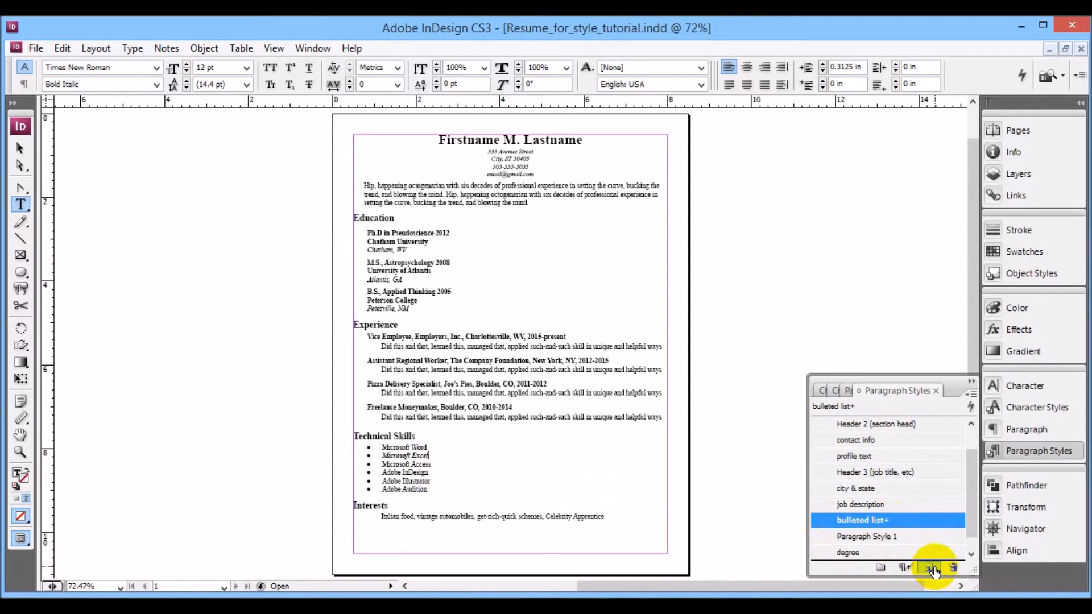
pyautogui.click(873, 537)
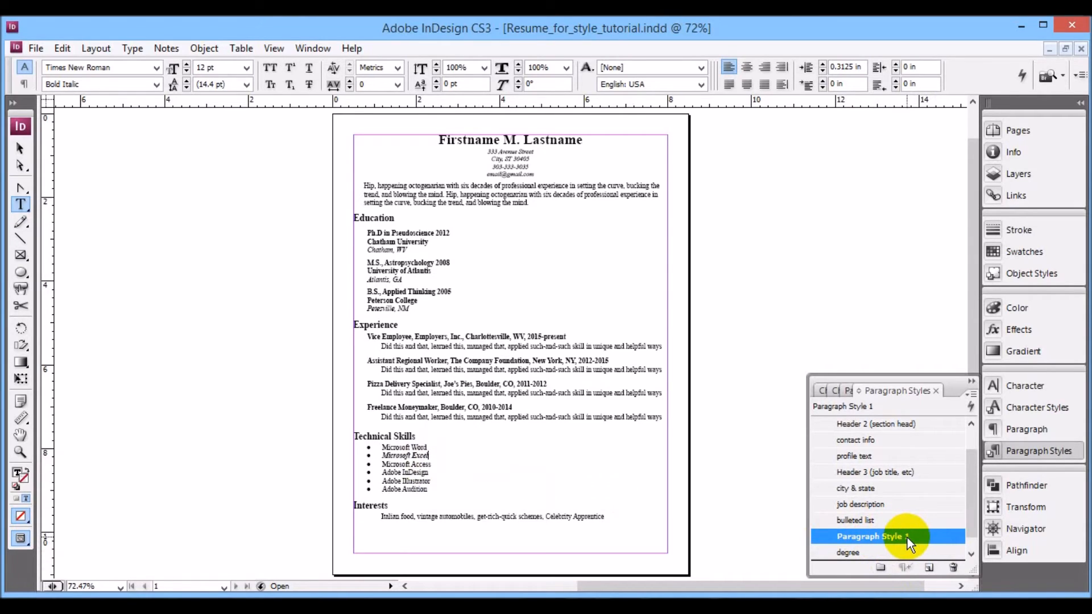
pyautogui.click(866, 537)
pyautogui.write('bullet')
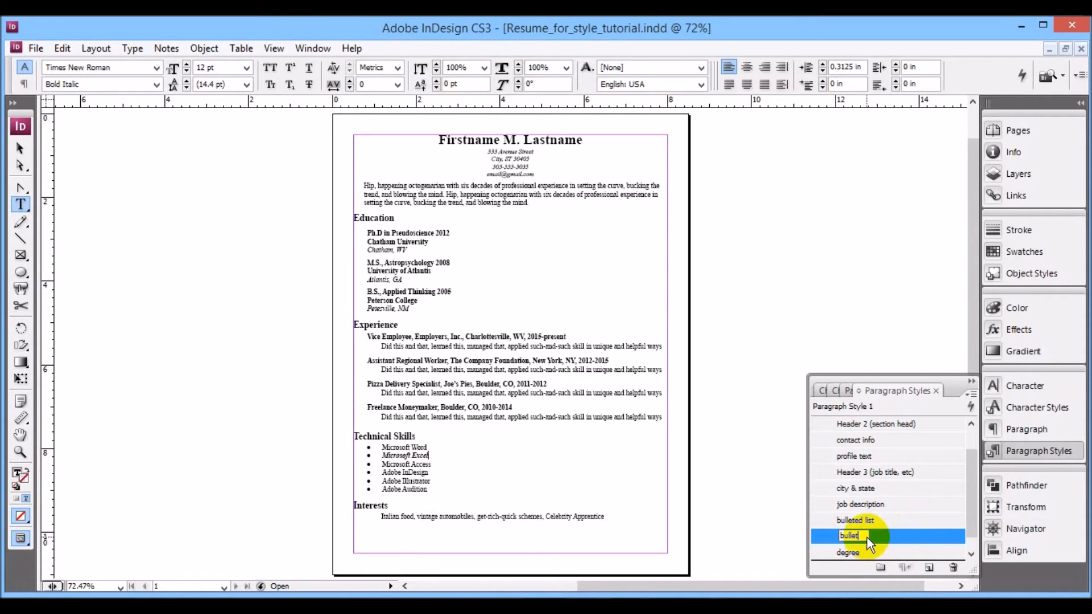
pyautogui.write('ed list (bold italic)')
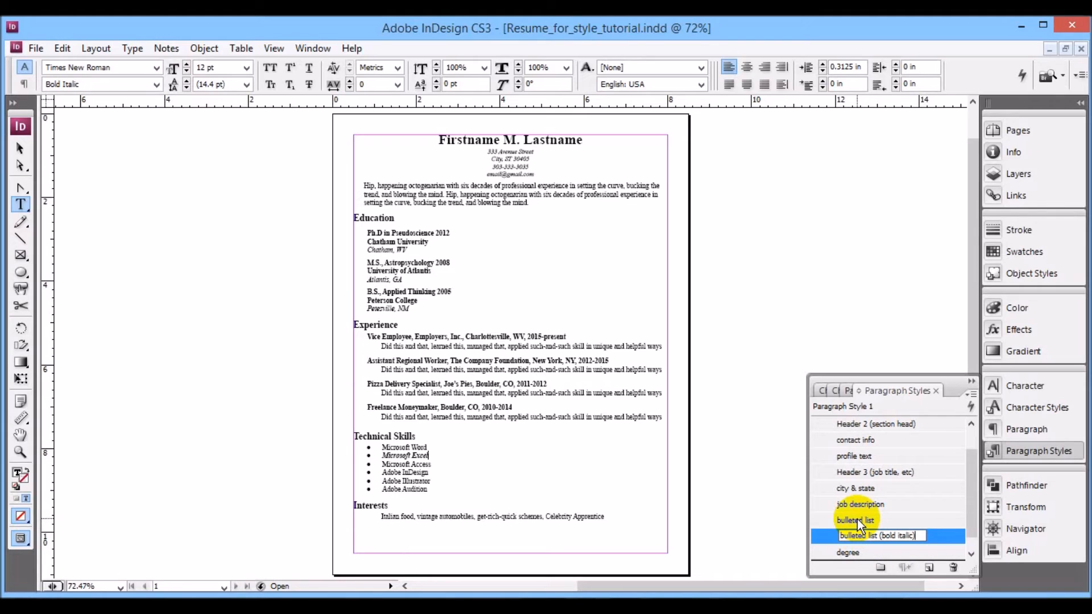
# Discard the new style name and undo both the new paragraph style and the bold italic formatting of "Microsoft Excel"
pyautogui.press('Escape')
pyautogui.hotkey('ctrl', 'z')
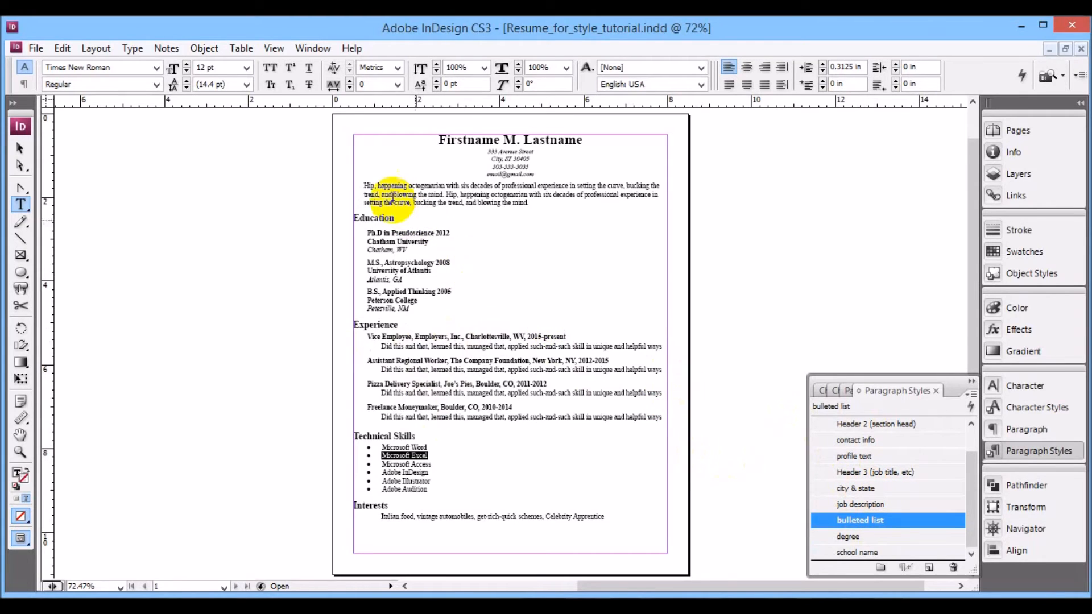
# Check which paragraph styles the profile text and the title and description lines of the first Experience entry use
pyautogui.moveTo(363, 185); pyautogui.dragTo(540, 203)
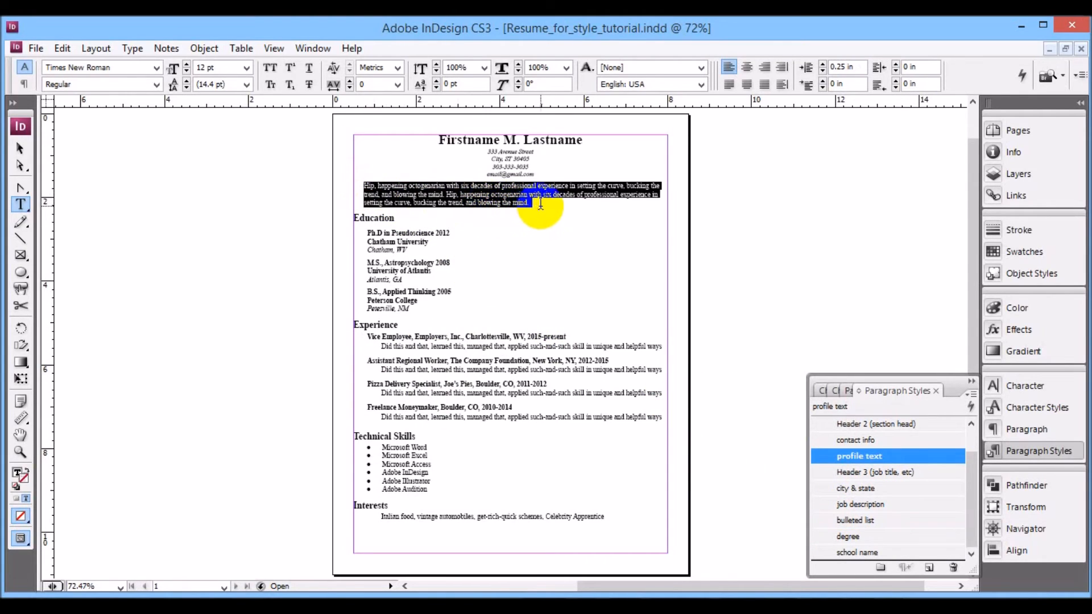
pyautogui.click(367, 337)
pyautogui.moveTo(367, 340); pyautogui.dragTo(571, 336)
pyautogui.click(494, 346)
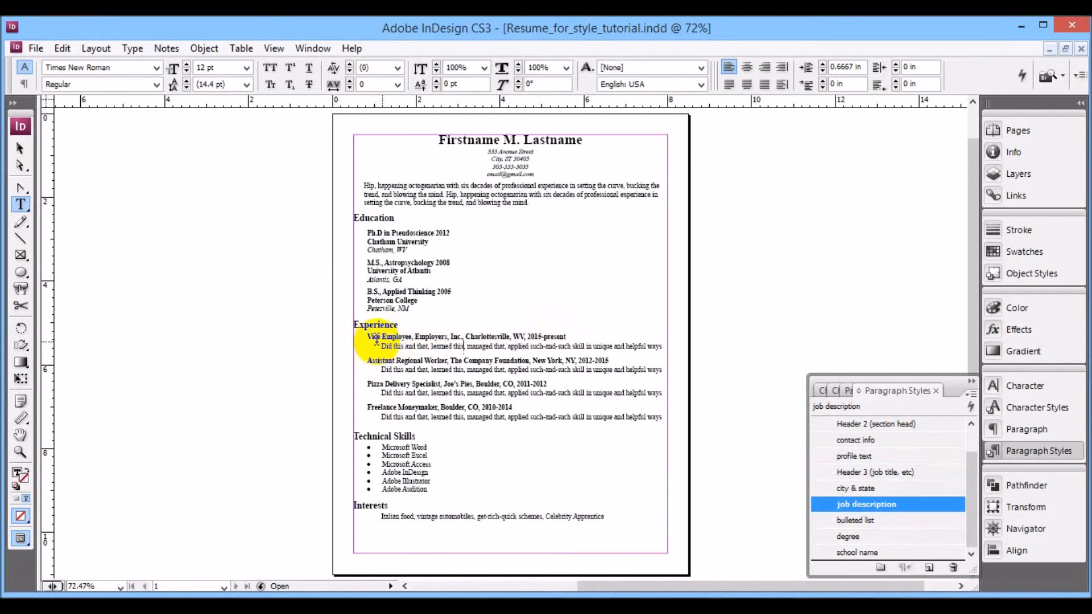
# Create a character style named "employer" from the employer, location and date text of the first Experience title line
pyautogui.moveTo(372, 338); pyautogui.dragTo(412, 337)
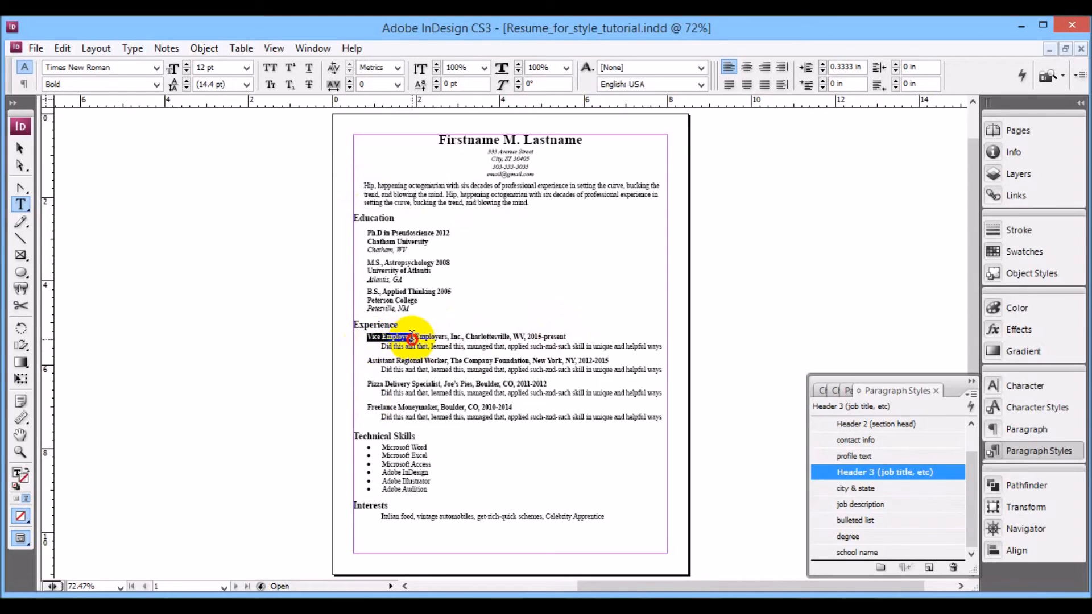
pyautogui.click(415, 336)
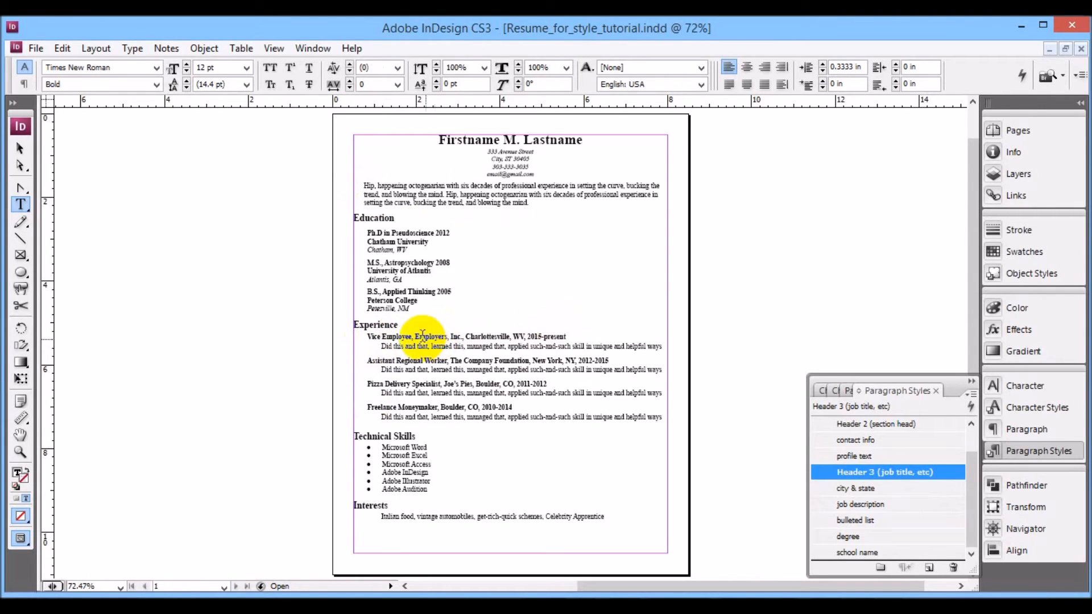
pyautogui.moveTo(419, 336); pyautogui.dragTo(569, 337)
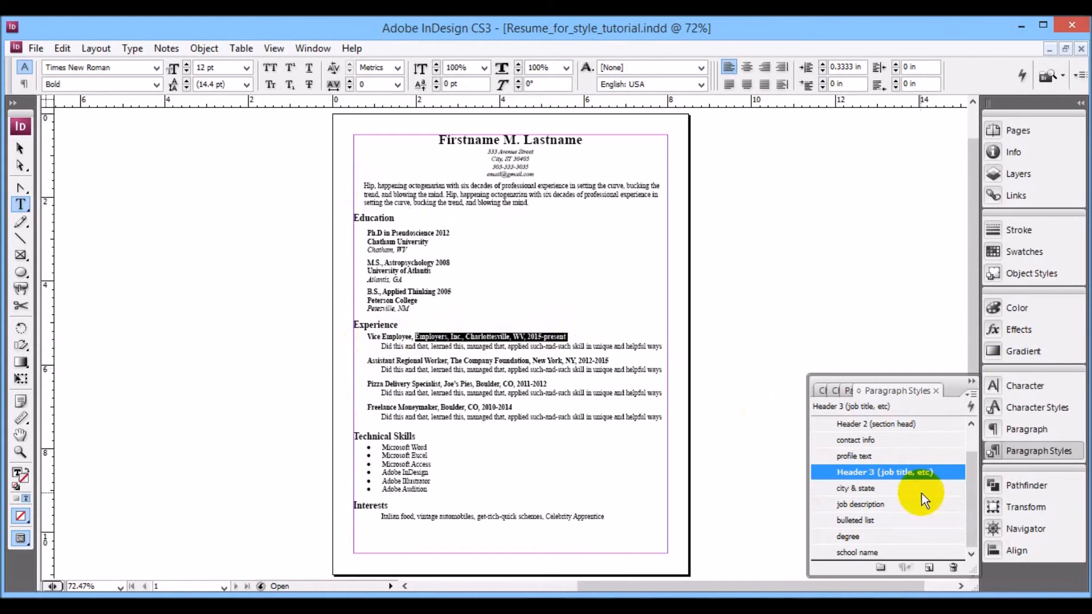
pyautogui.click(1030, 408)
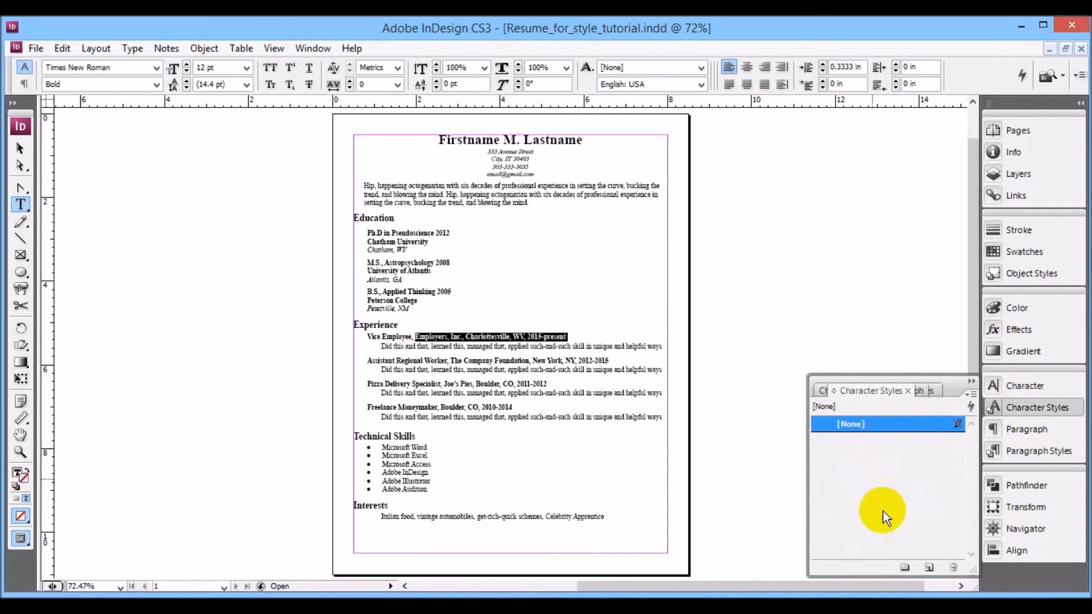
pyautogui.click(929, 568)
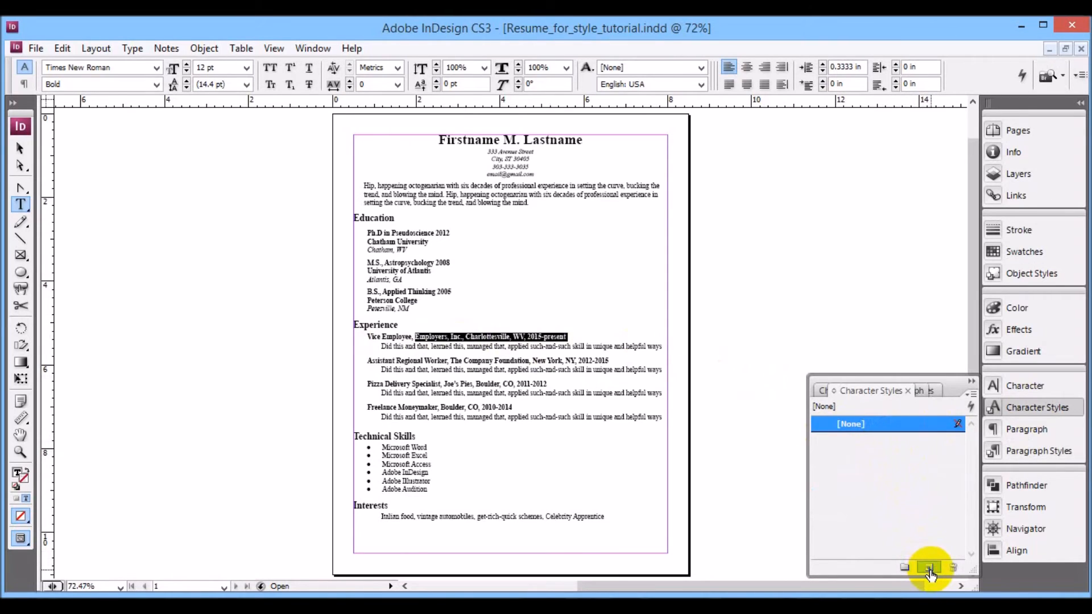
pyautogui.click(873, 440)
pyautogui.click(865, 441)
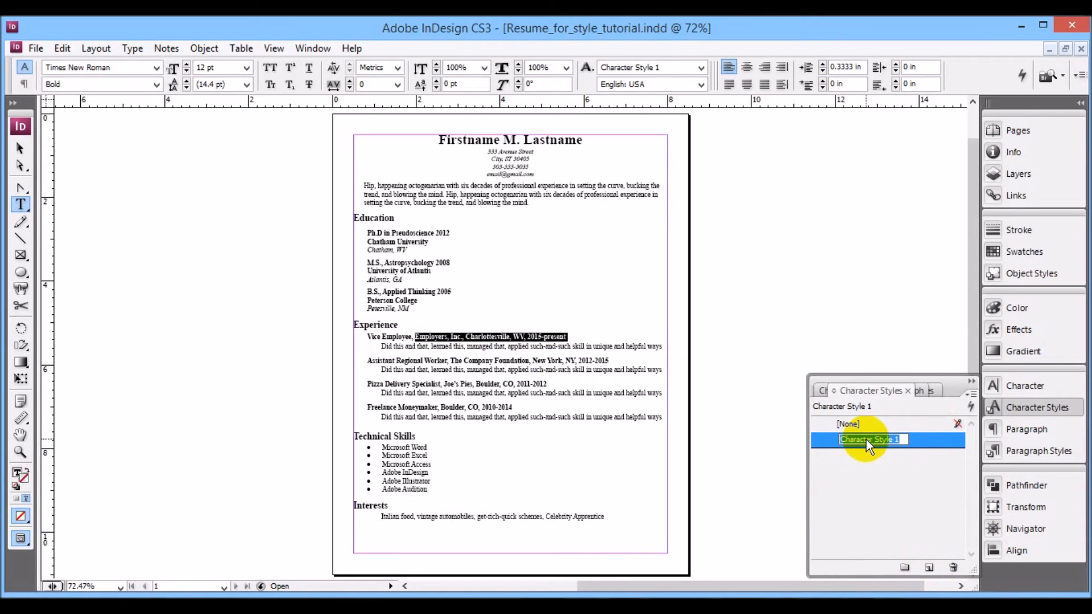
pyautogui.write('employer')
pyautogui.press('Return')
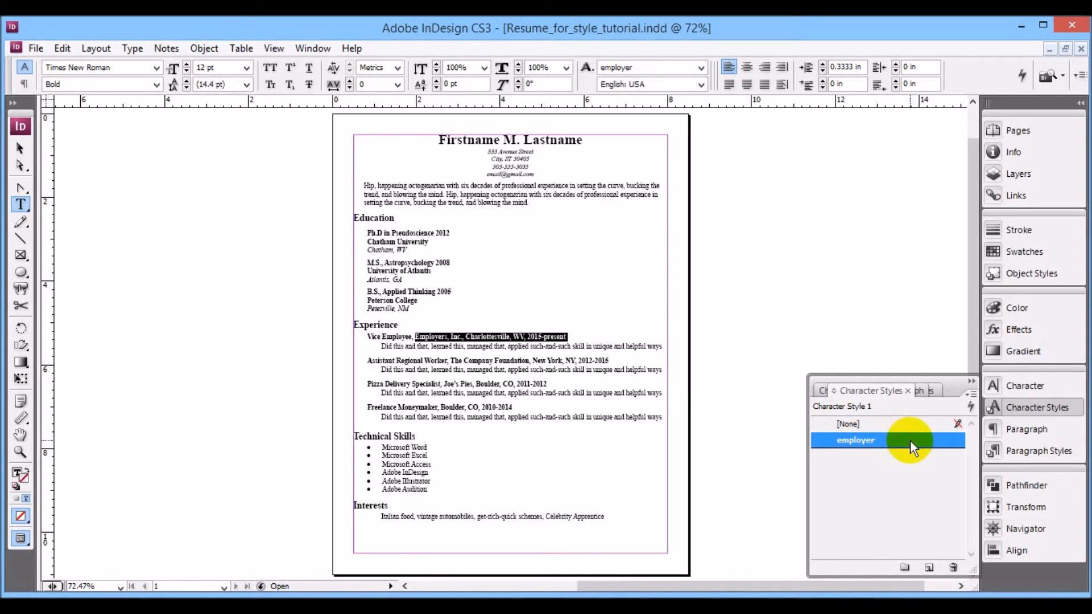
# Set the "employer" character style's font style to Italic with the preview enabled
pyautogui.doubleClick(917, 441)
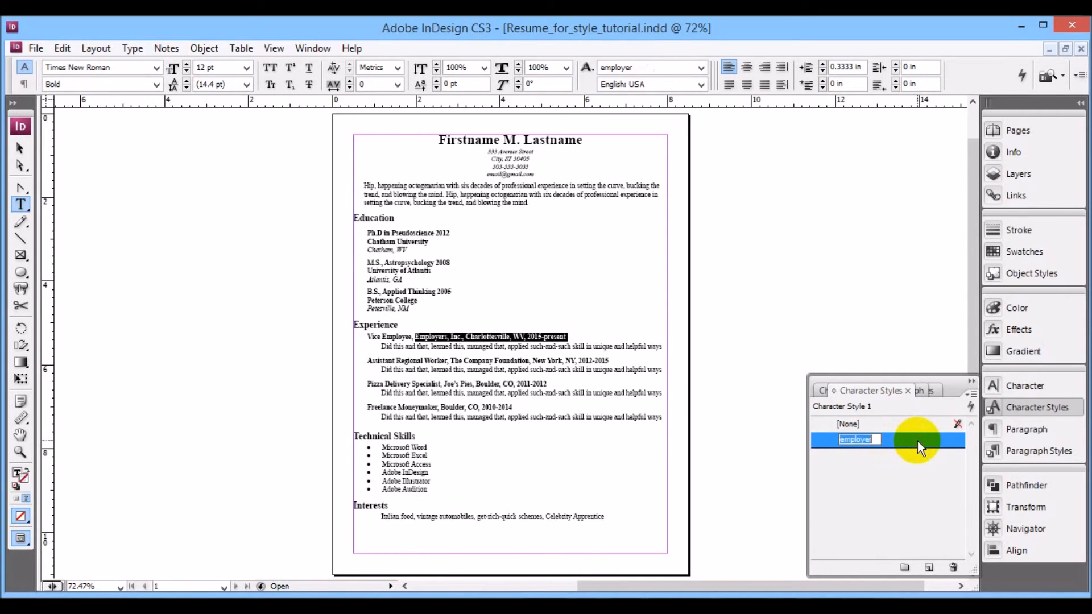
pyautogui.moveTo(639, 158); pyautogui.dragTo(913, 149)
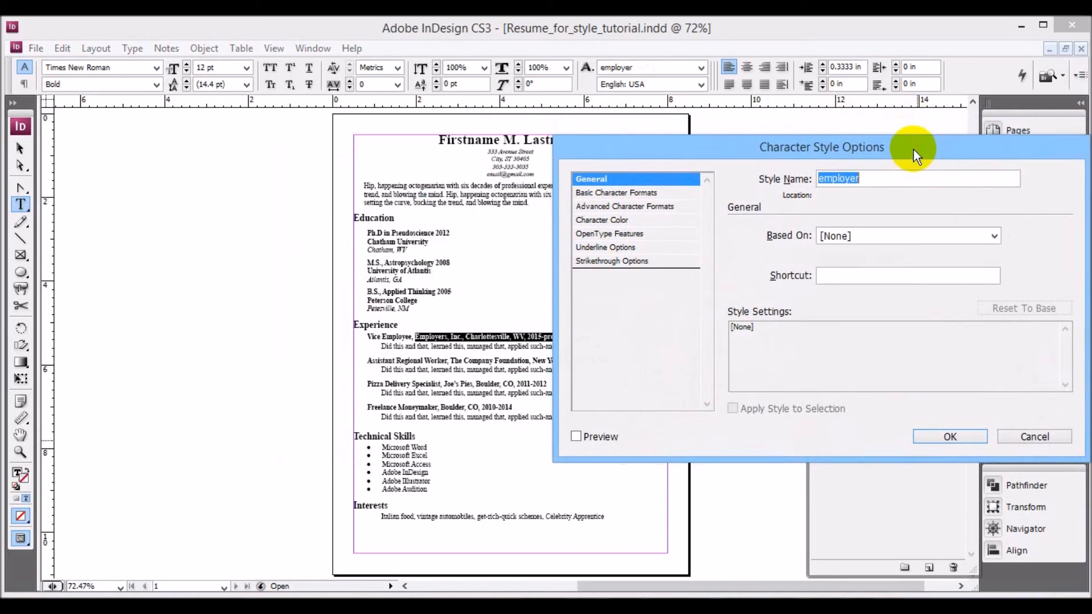
pyautogui.click(625, 193)
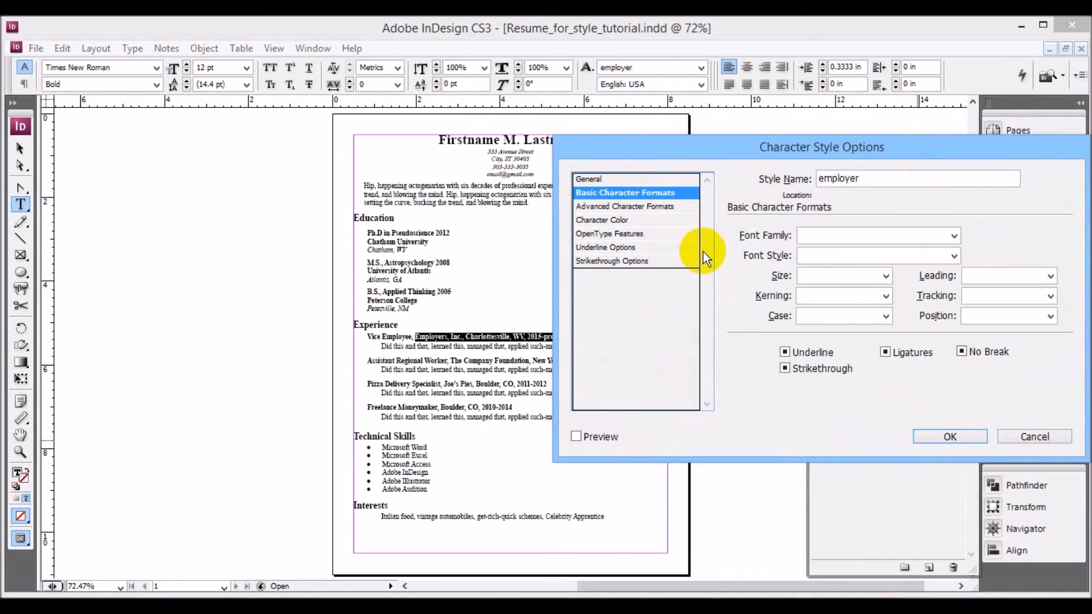
pyautogui.click(953, 257)
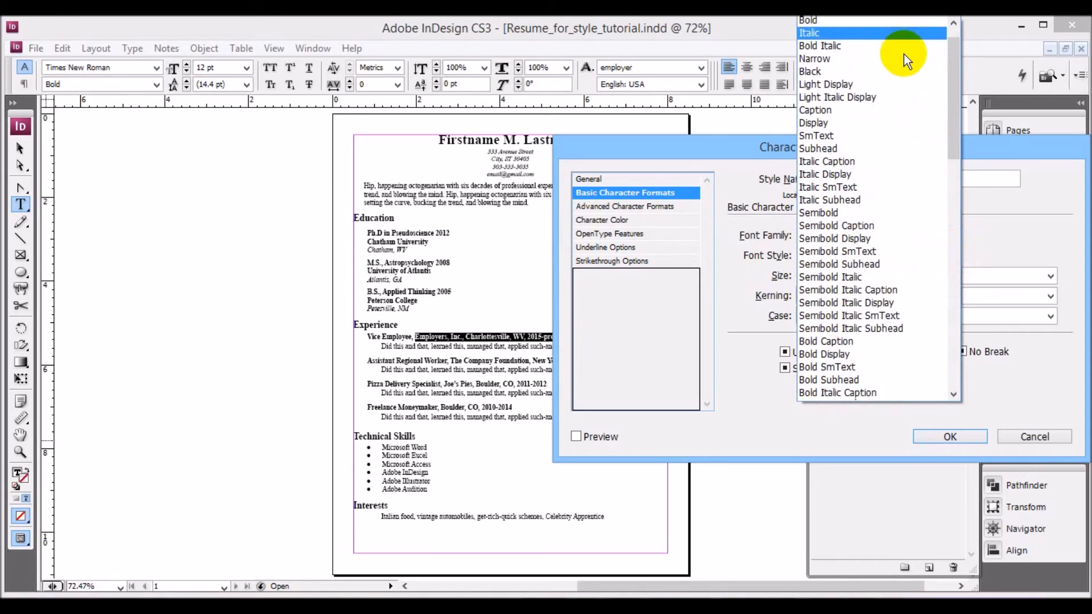
pyautogui.click(903, 53)
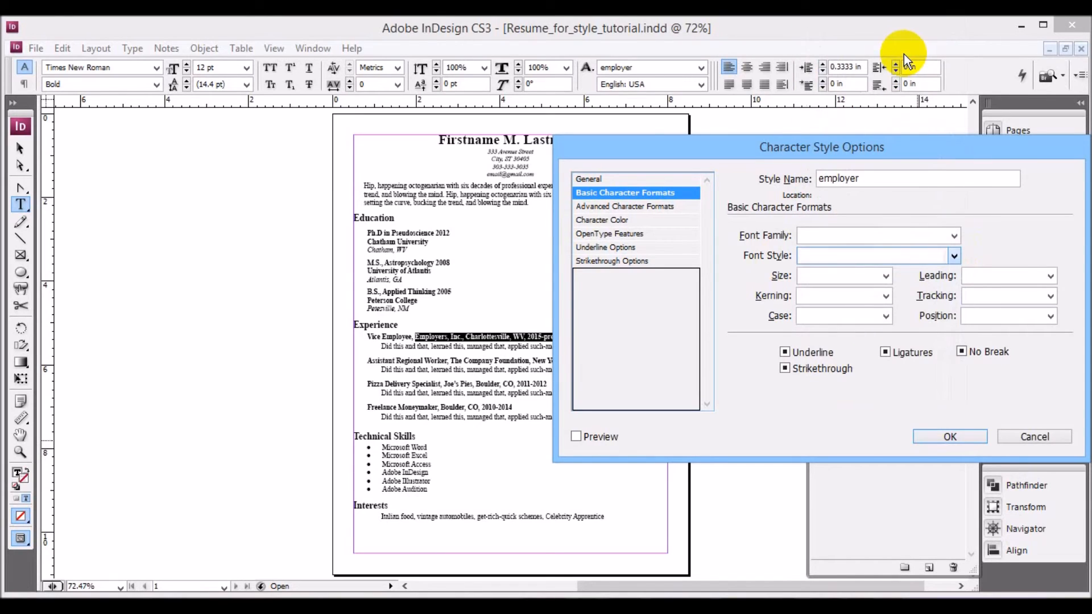
pyautogui.click(576, 437)
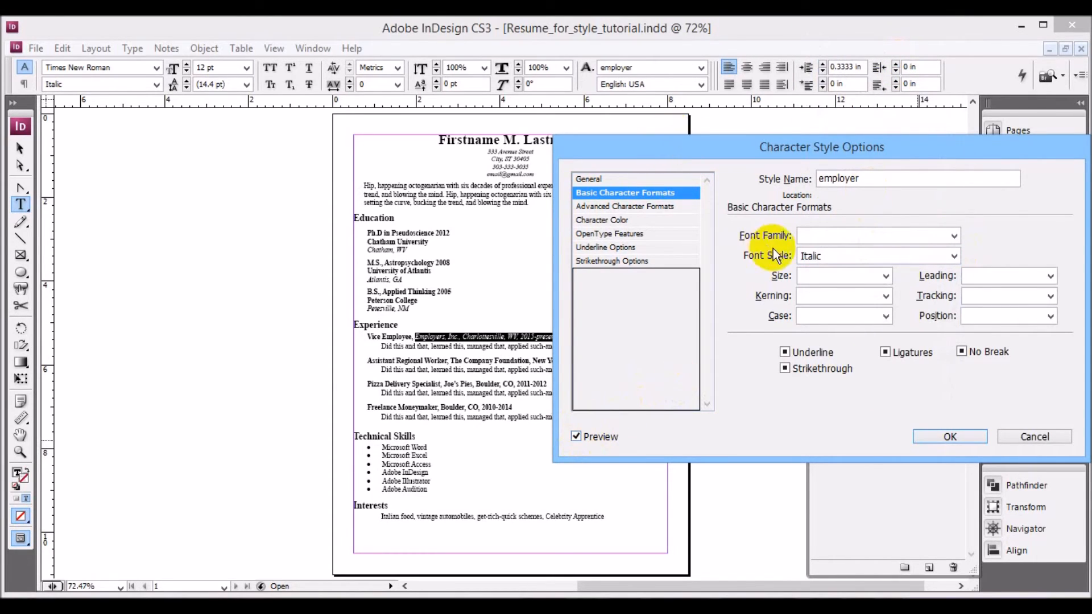
pyautogui.click(953, 438)
# Apply the "employer" character style to the text following the job title in the other three Experience title lines
pyautogui.click(616, 360)
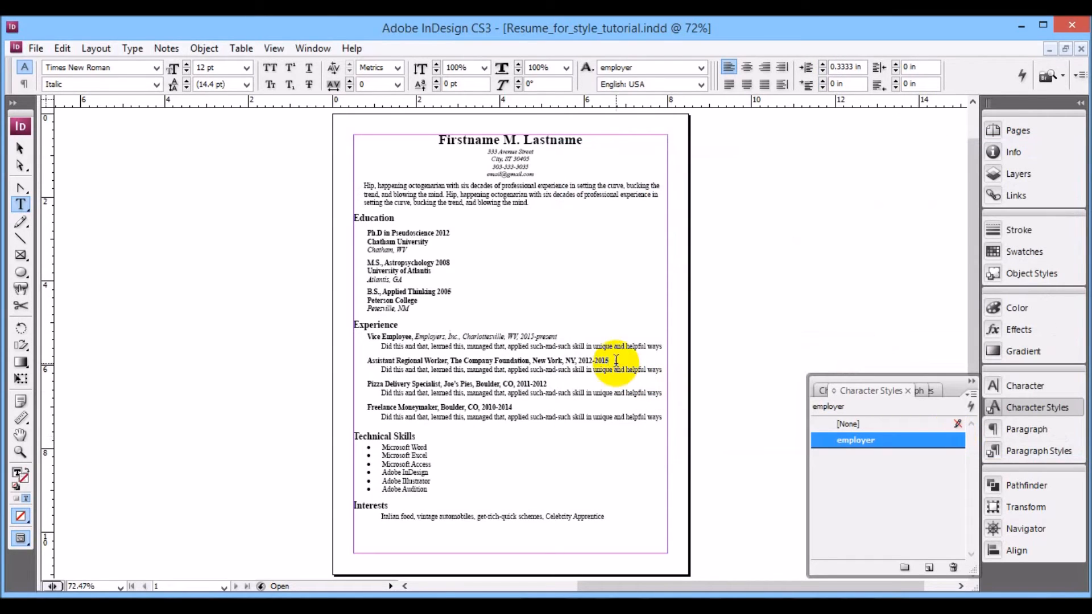
pyautogui.moveTo(615, 360); pyautogui.dragTo(450, 362)
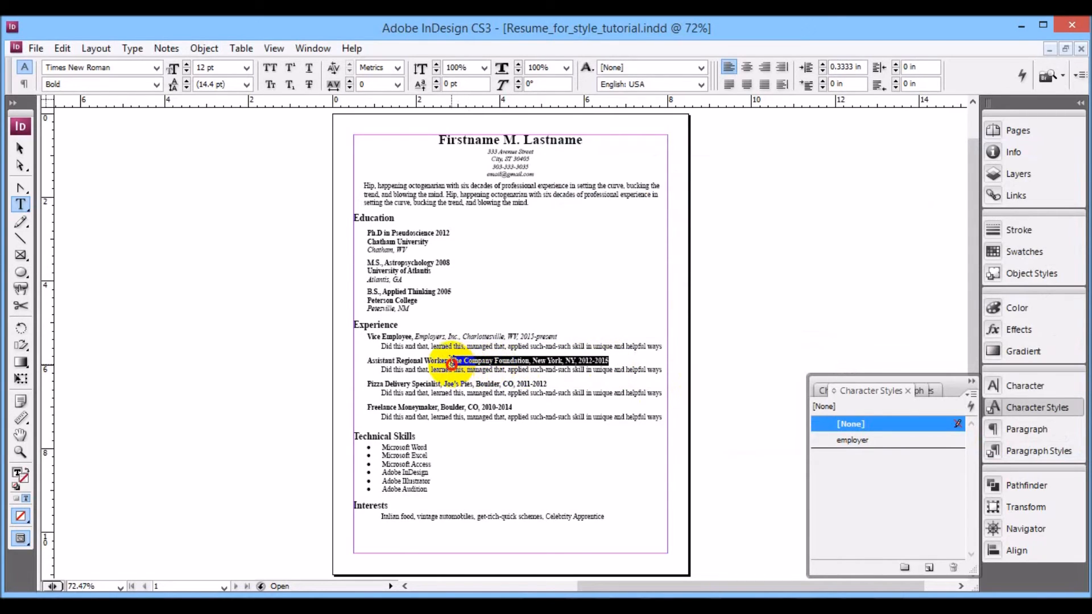
pyautogui.click(860, 441)
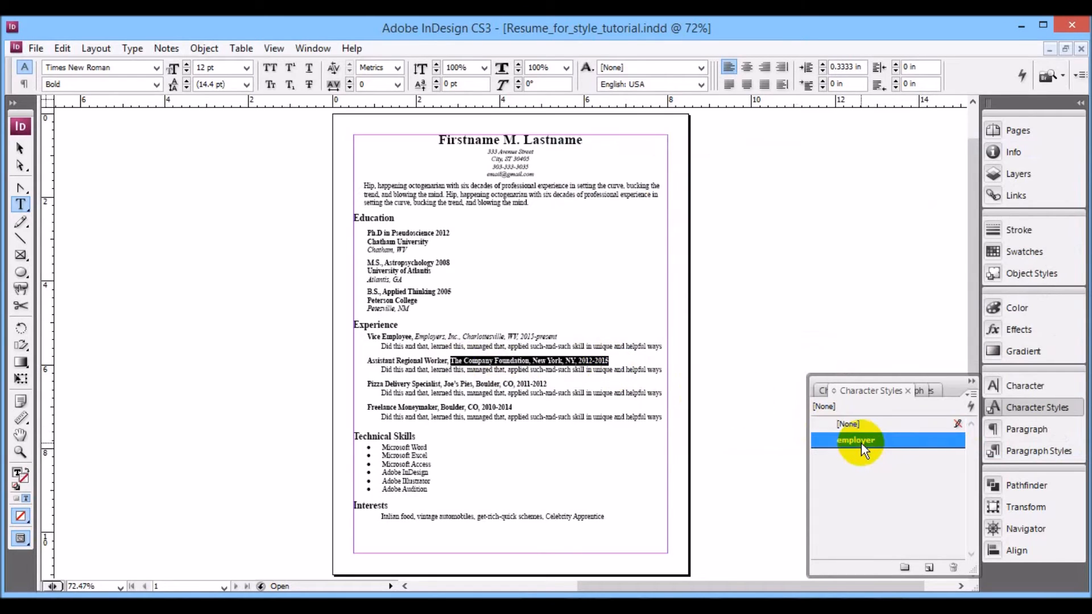
pyautogui.click(556, 383)
pyautogui.moveTo(555, 383); pyautogui.dragTo(444, 384)
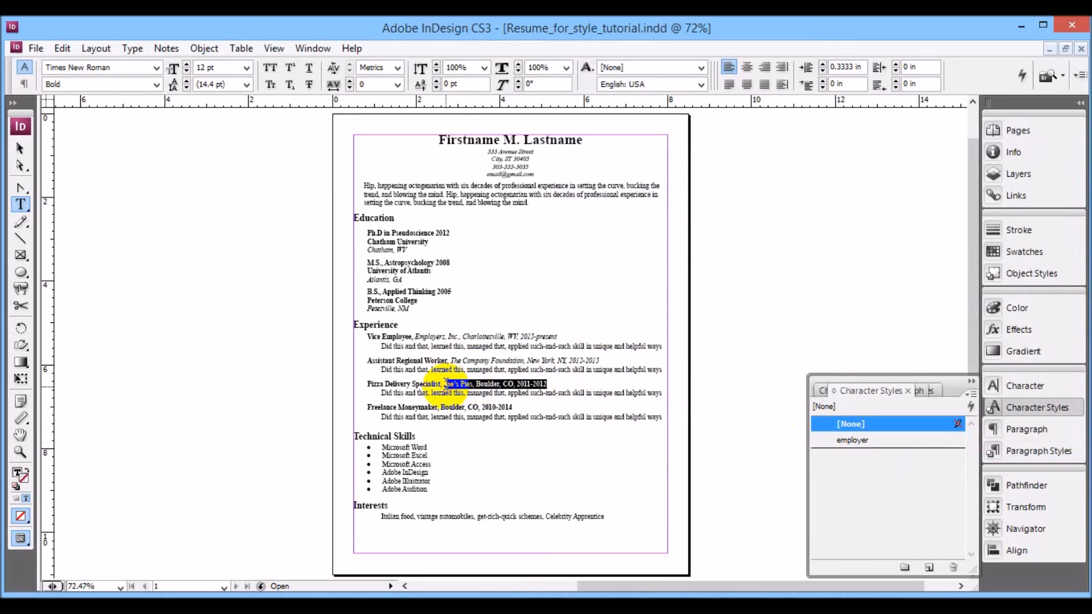
pyautogui.click(857, 439)
pyautogui.moveTo(522, 404); pyautogui.dragTo(441, 406)
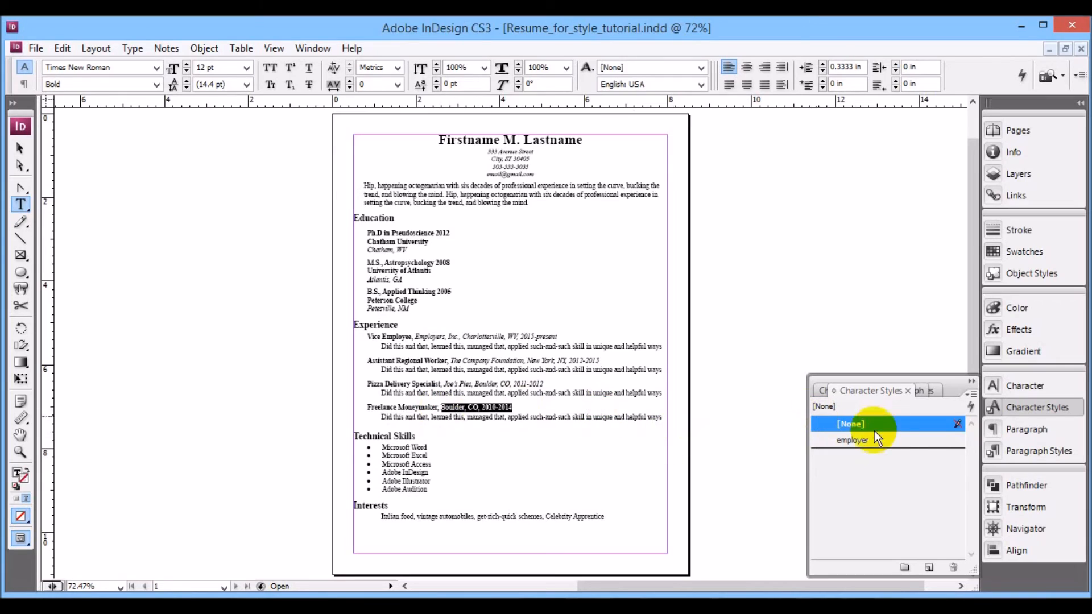
pyautogui.click(863, 440)
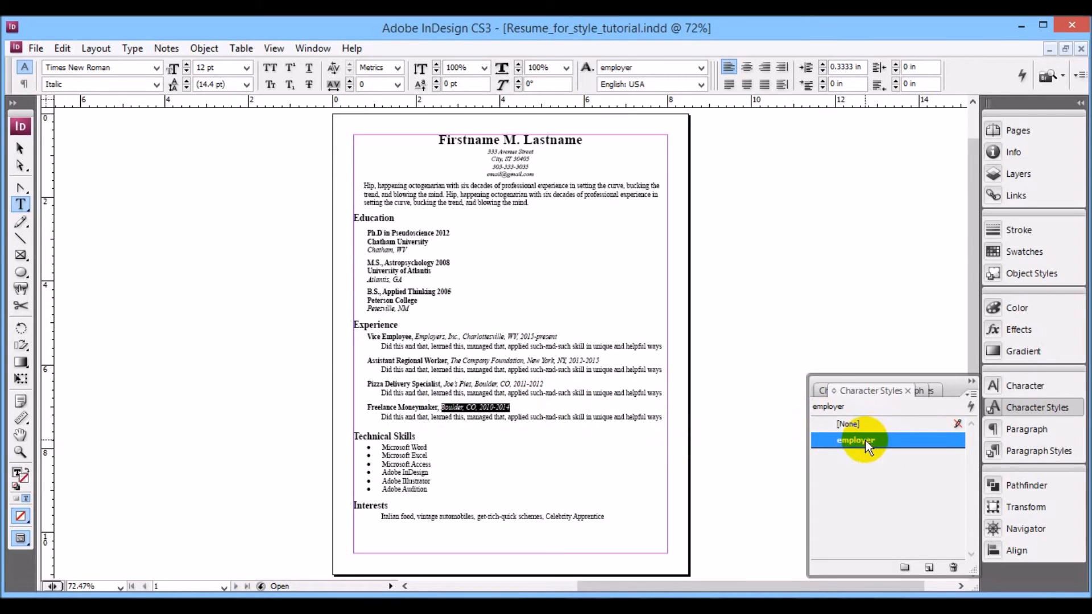
# Check which character styles the second job's description and the first job's employer text use, and collapse the styles panel
pyautogui.click(528, 369)
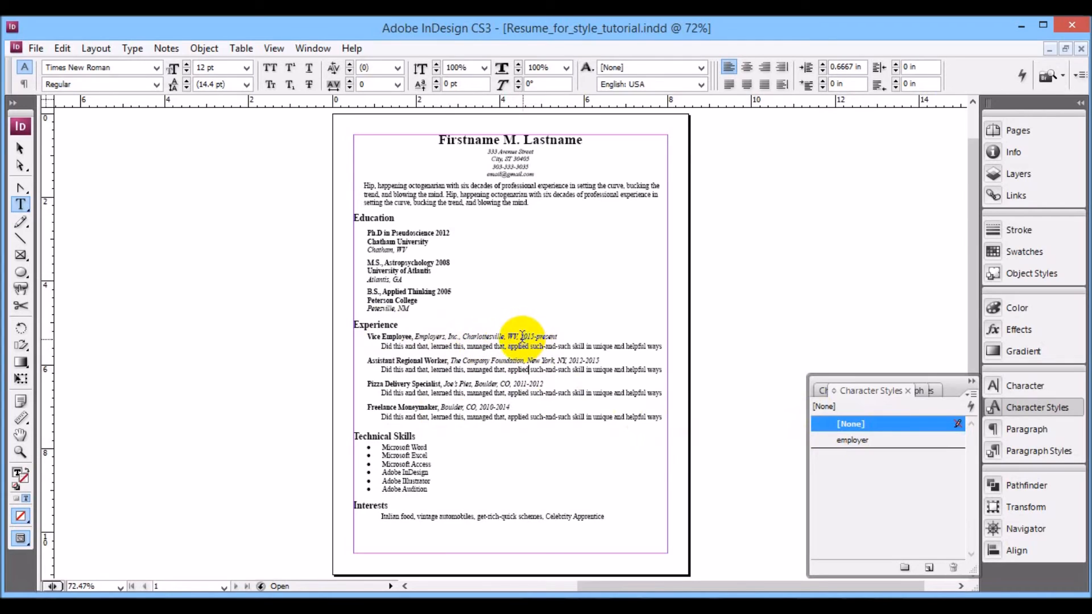
pyautogui.click(522, 336)
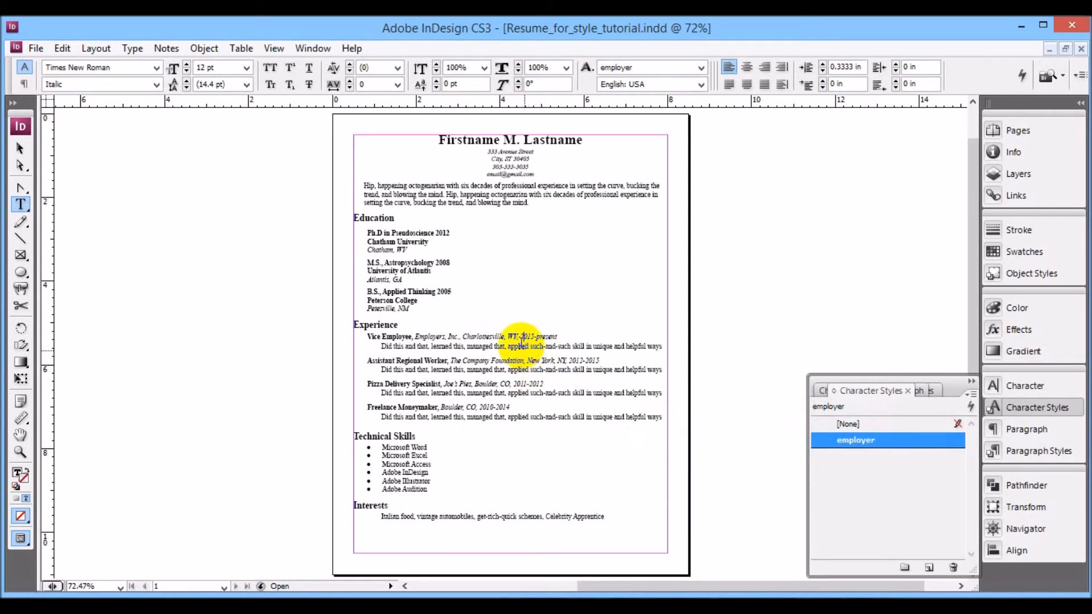
pyautogui.click(972, 381)
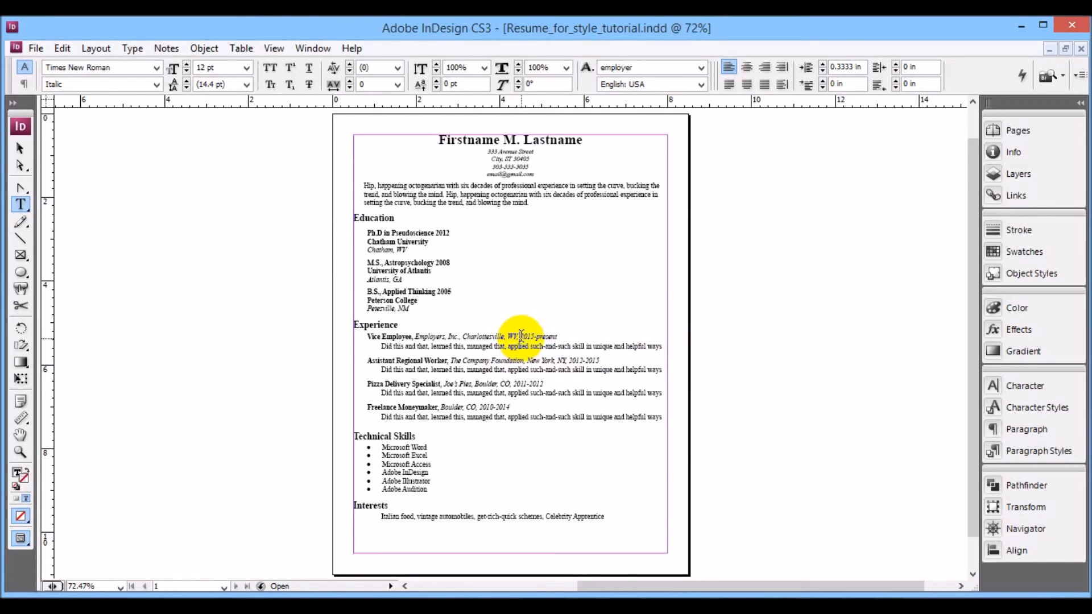
# Try to move "2015-present" over with an ordinary tab, and undo the tab
pyautogui.moveTo(522, 337); pyautogui.dragTo(560, 336)
pyautogui.click(563, 396)
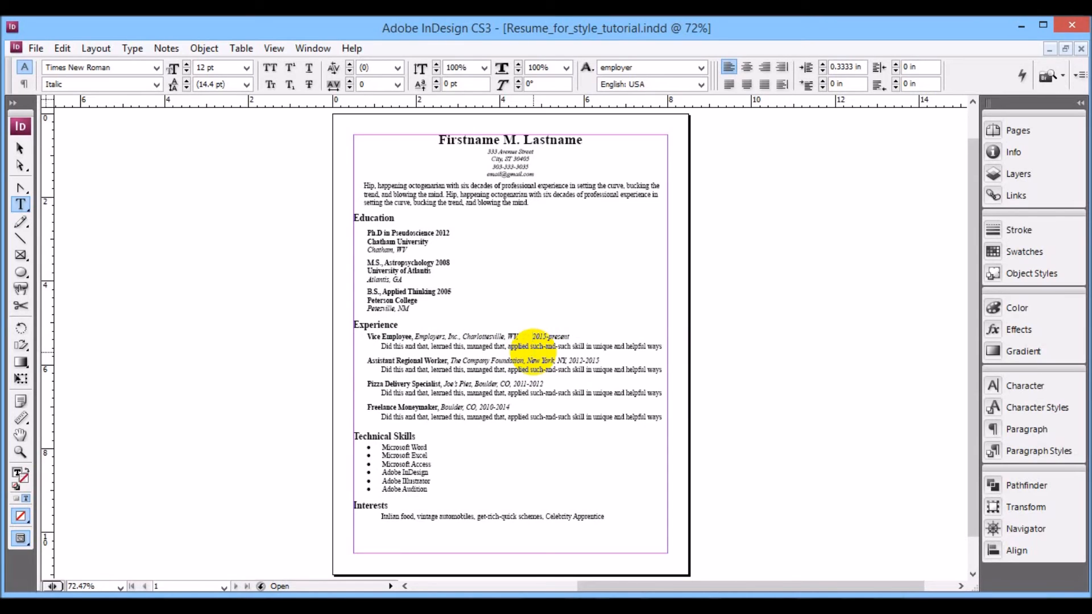
pyautogui.hotkey('ctrl', 'z')
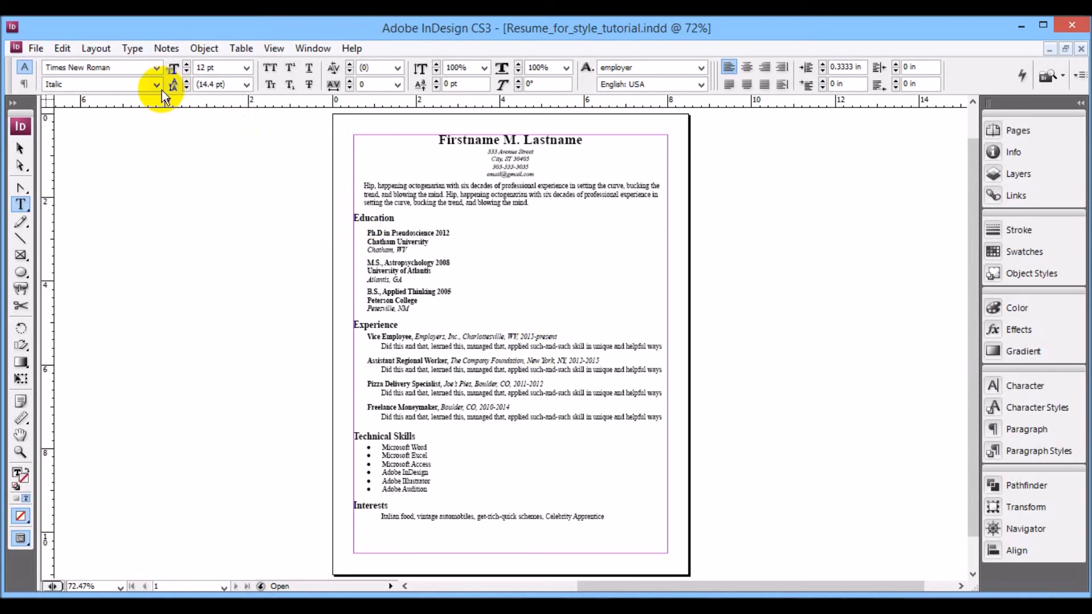
# Insert a Right Indent Tab before "2015-present" in the first Experience title line
pyautogui.click(131, 49)
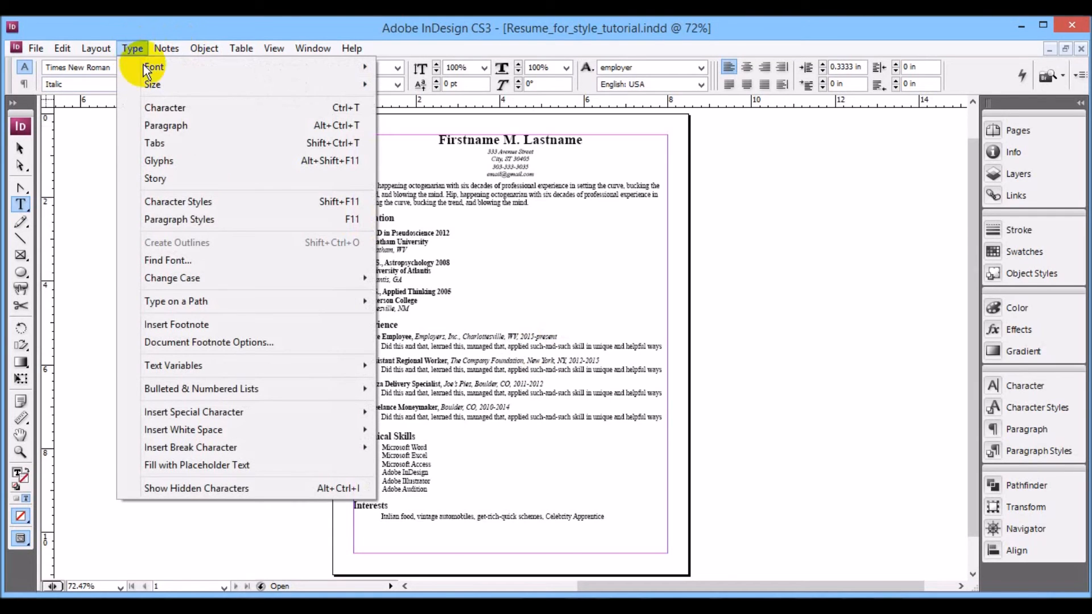
pyautogui.moveTo(340, 412)
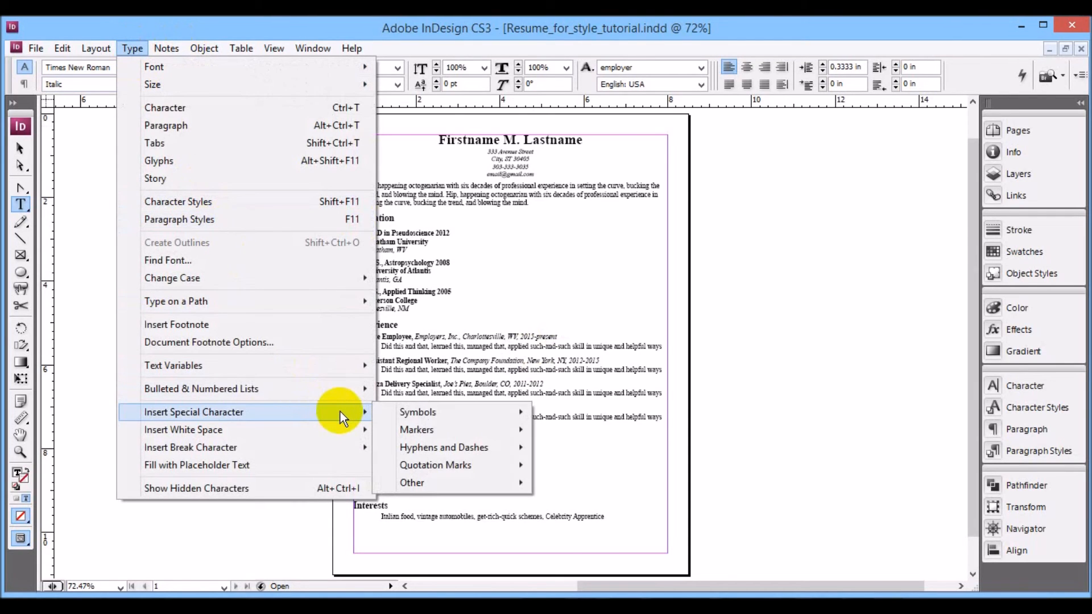
pyautogui.moveTo(484, 484)
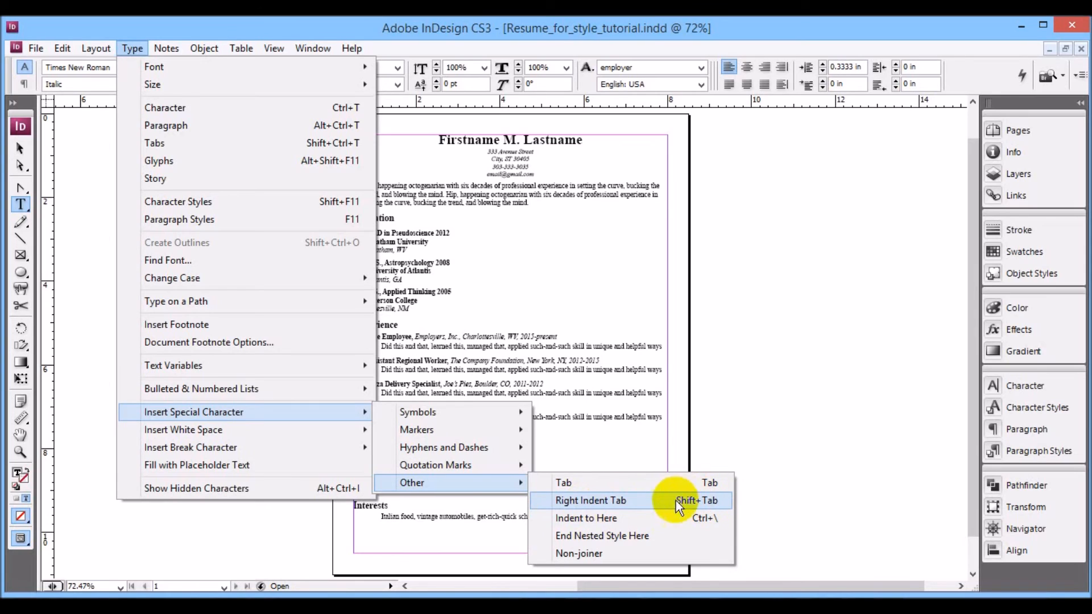
pyautogui.click(593, 503)
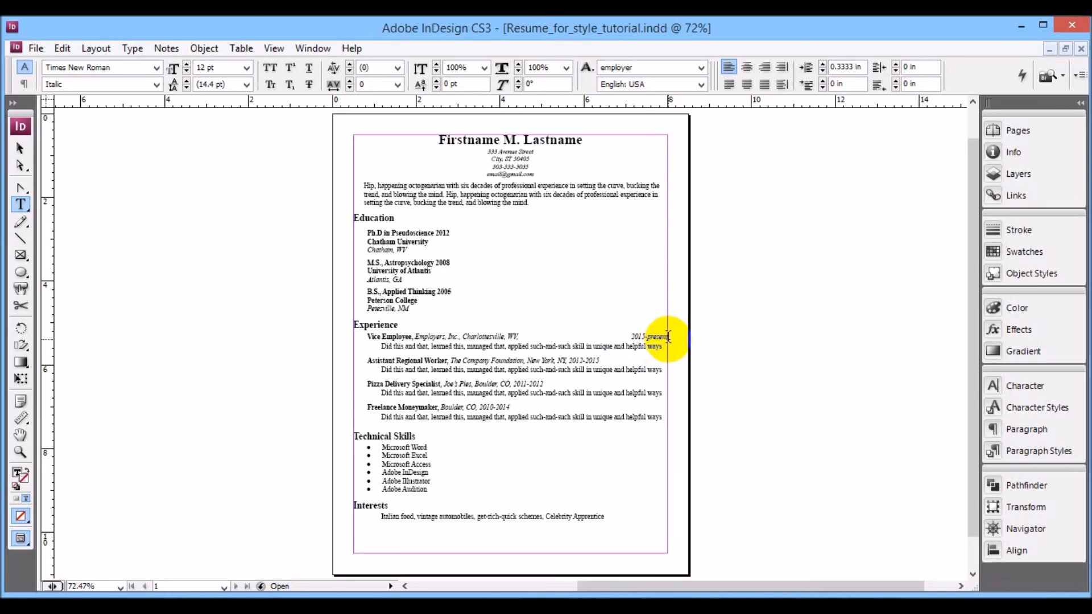
# Try to delete the comma after "WV" in the first Experience title line, and undo the deletions
pyautogui.click(520, 337)
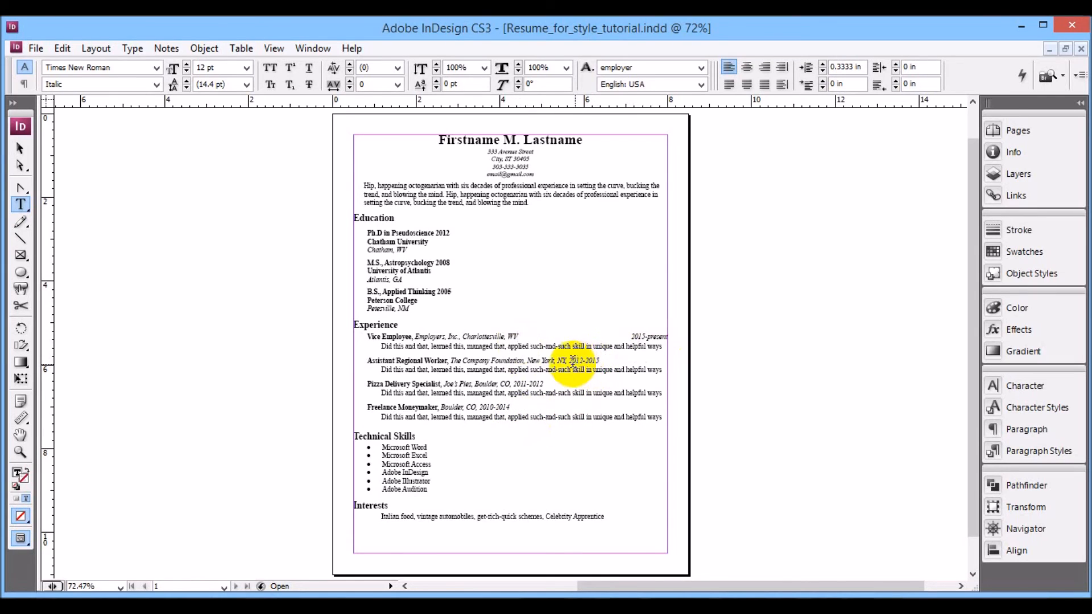
pyautogui.press('BackSpace')
pyautogui.press('BackSpace')
pyautogui.press('BackSpace')
pyautogui.press('BackSpace')
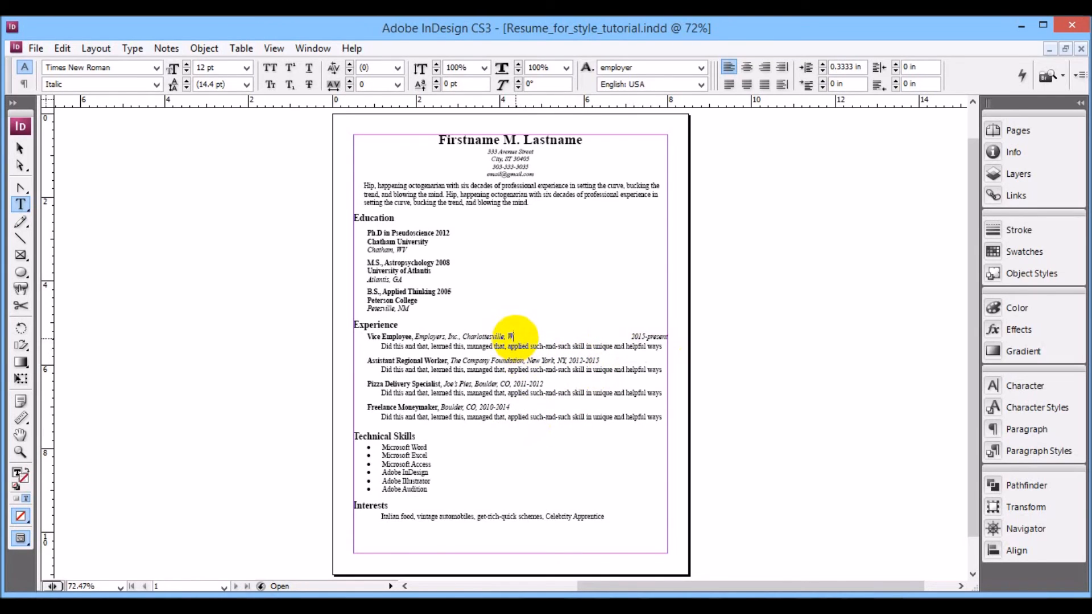
pyautogui.press('BackSpace')
pyautogui.press('BackSpace')
pyautogui.hotkey('ctrl', 'z')
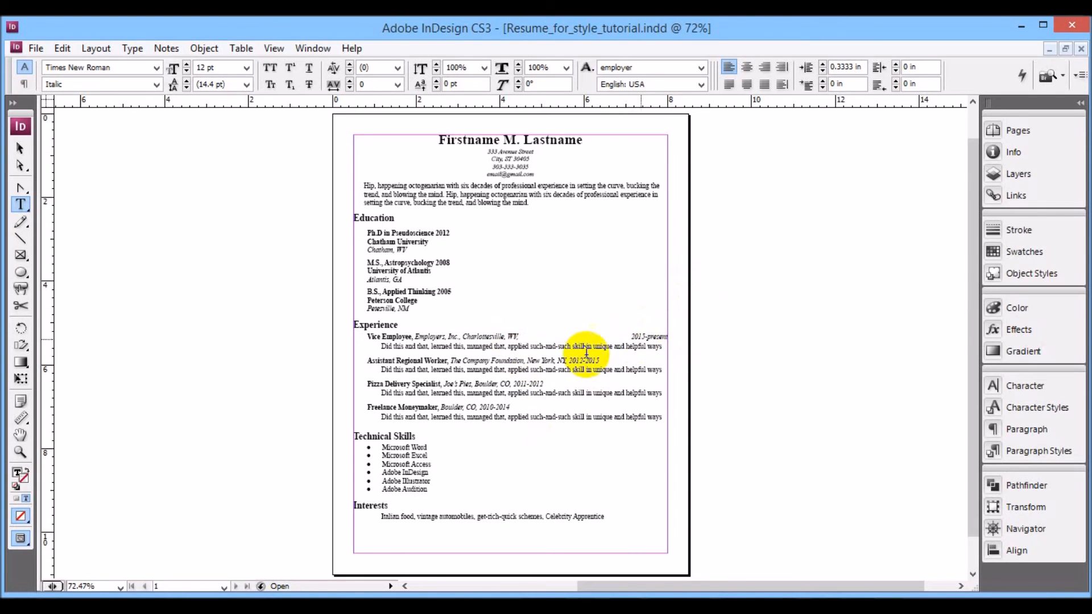
# Insert a Right Indent Tab before the dates in the other three Experience title lines
pyautogui.click(569, 360)
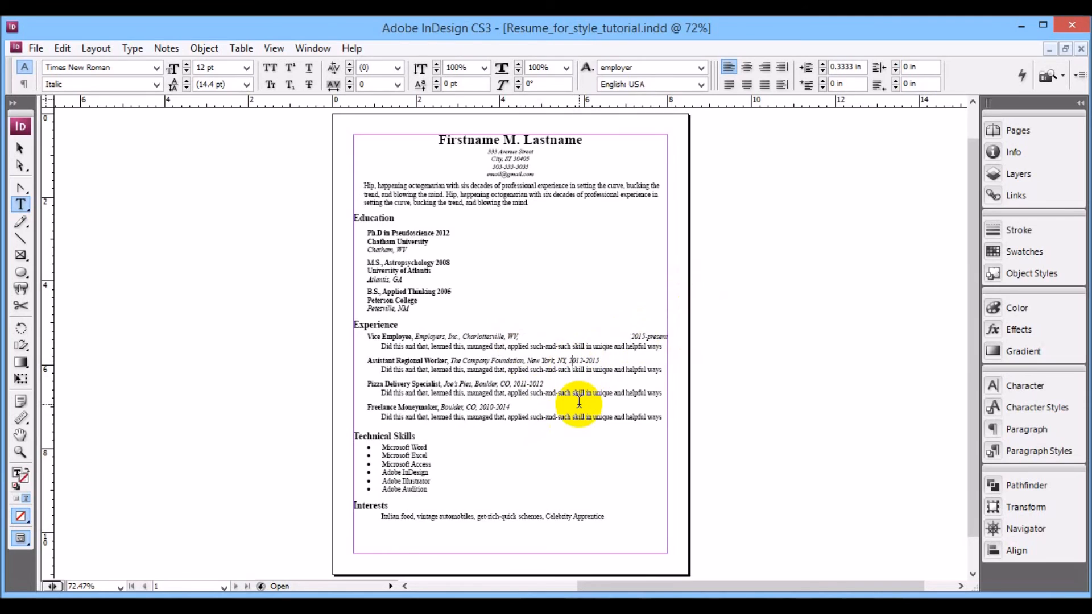
pyautogui.press('Tab')
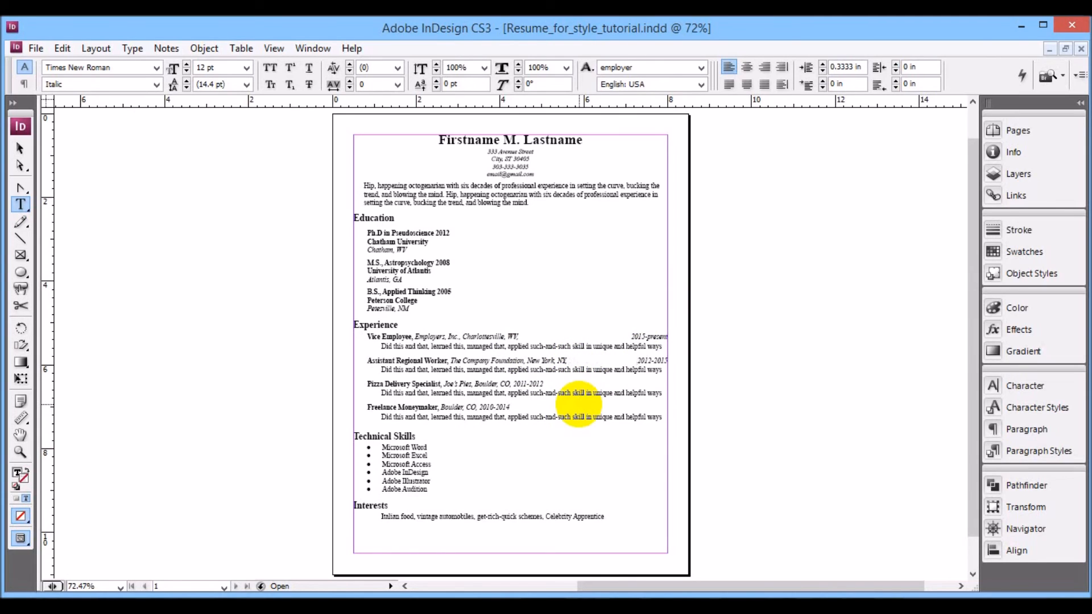
pyautogui.click(514, 384)
pyautogui.press('Tab')
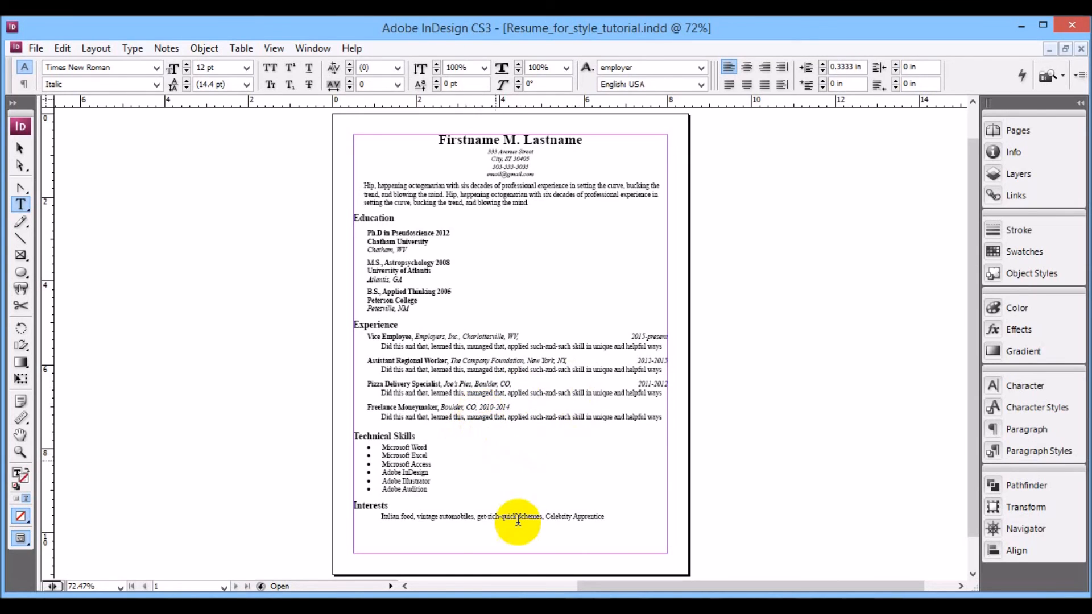
pyautogui.press('Tab')
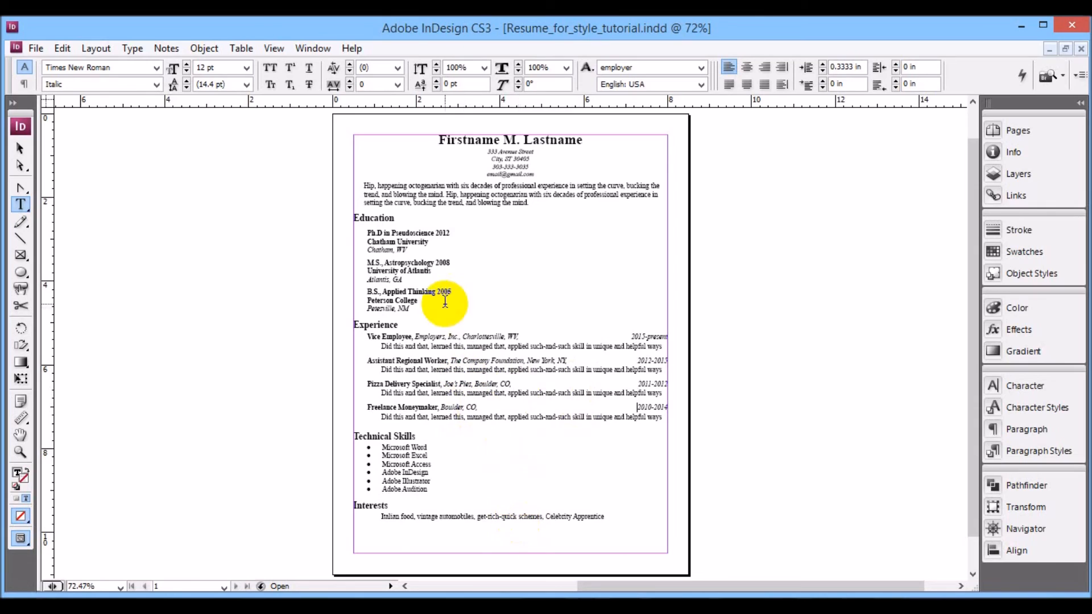
# Insert a Right Indent Tab before the year in each of the three Education degree lines
pyautogui.click(436, 233)
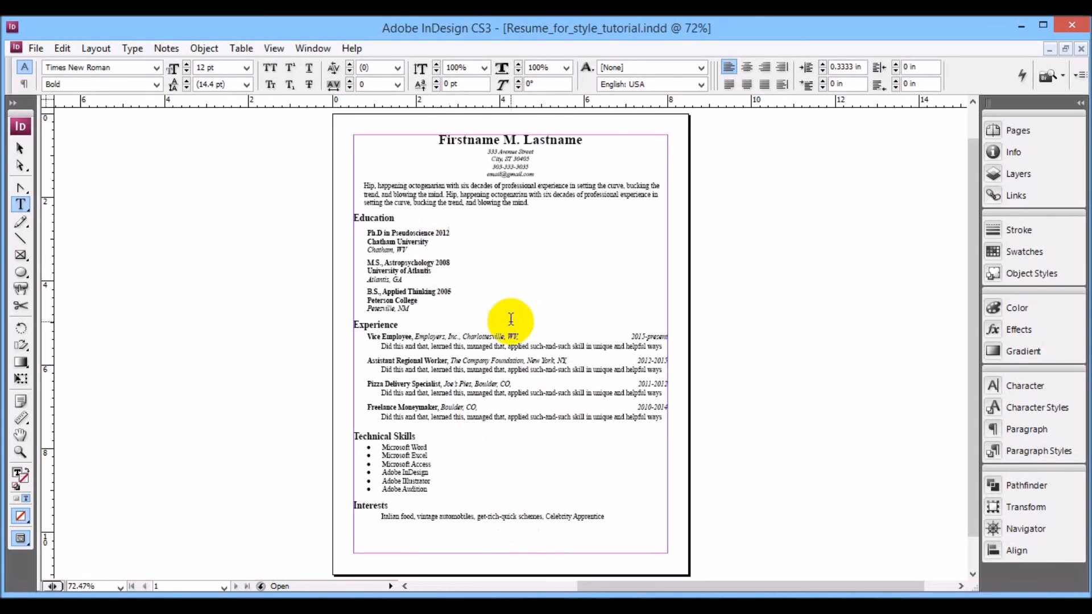
pyautogui.press('Tab')
pyautogui.press('Tab')
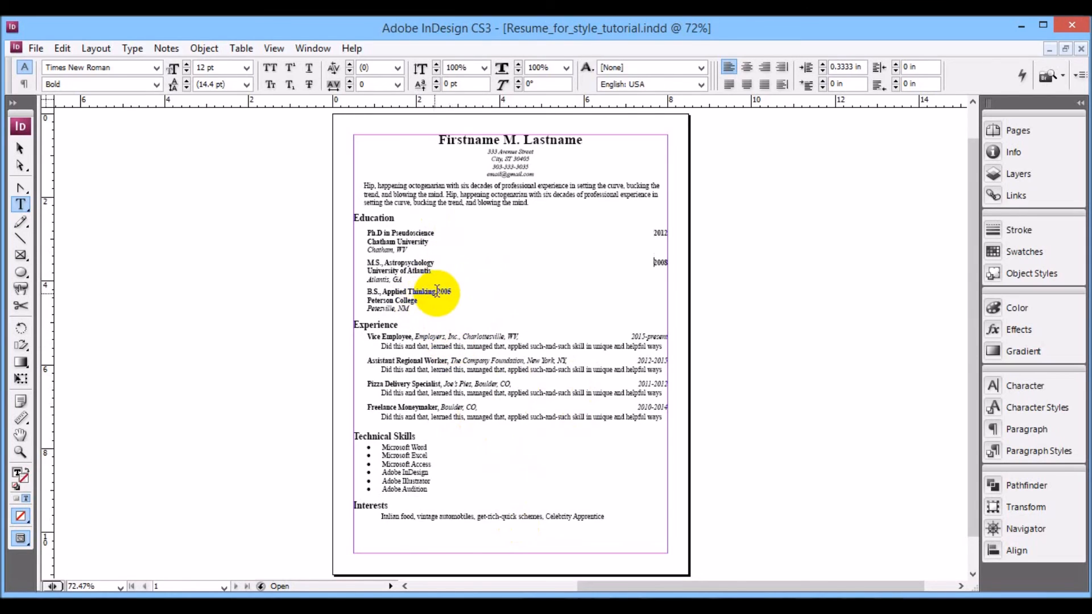
pyautogui.press('Tab')
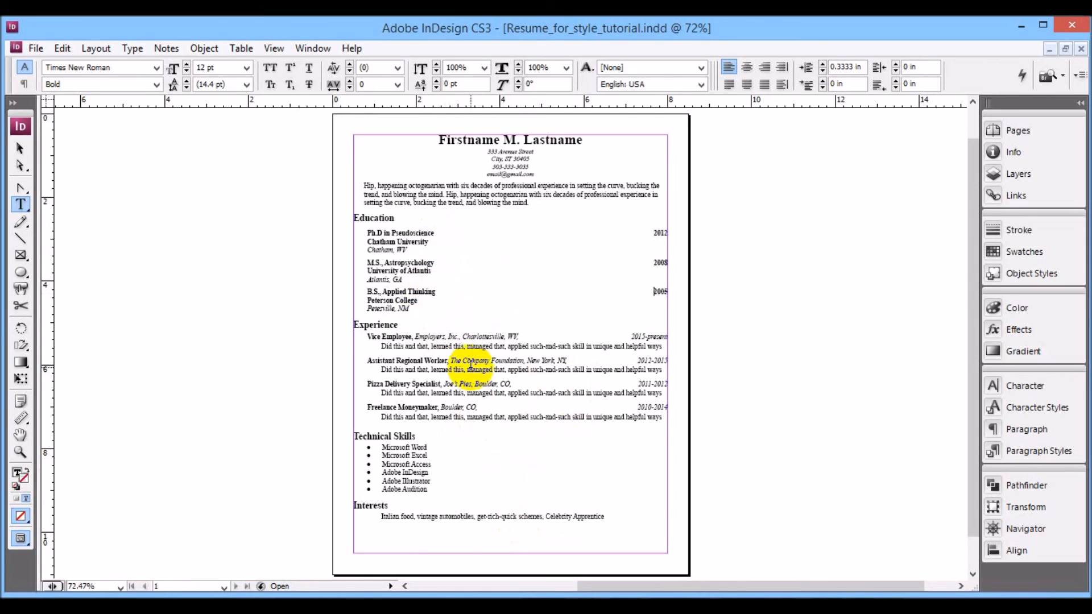
# Apply the "employer" character style to the years in the three Education degree lines
pyautogui.doubleClick(662, 234)
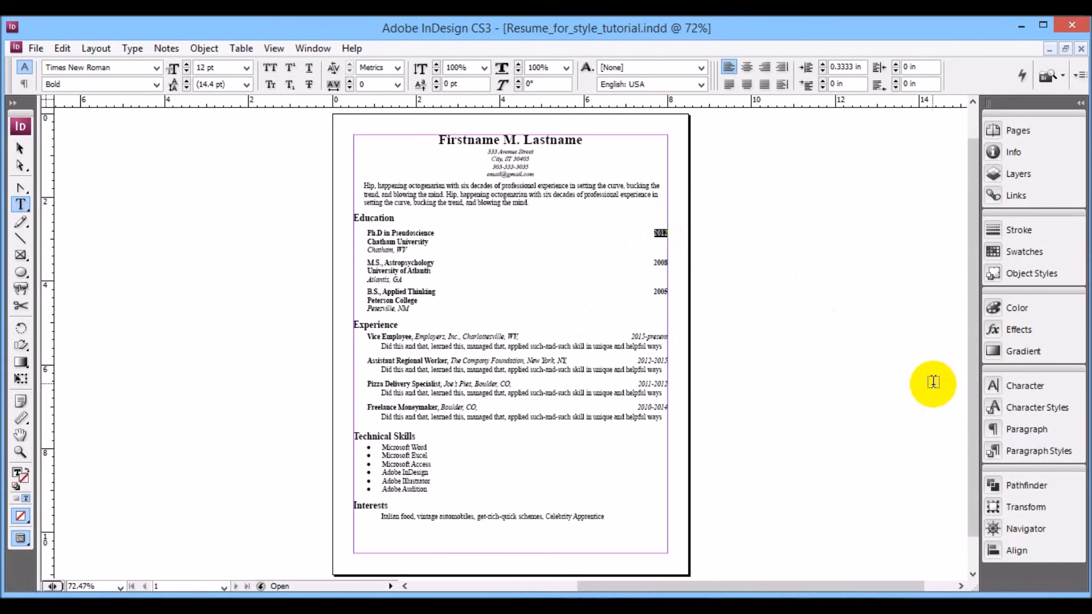
pyautogui.click(1030, 407)
pyautogui.click(877, 442)
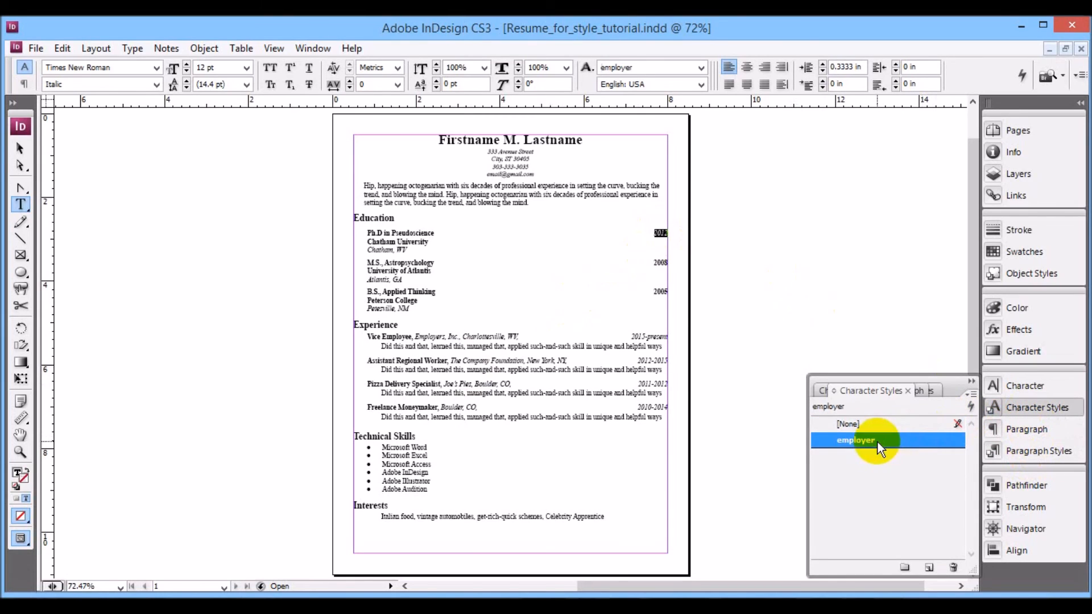
pyautogui.doubleClick(660, 262)
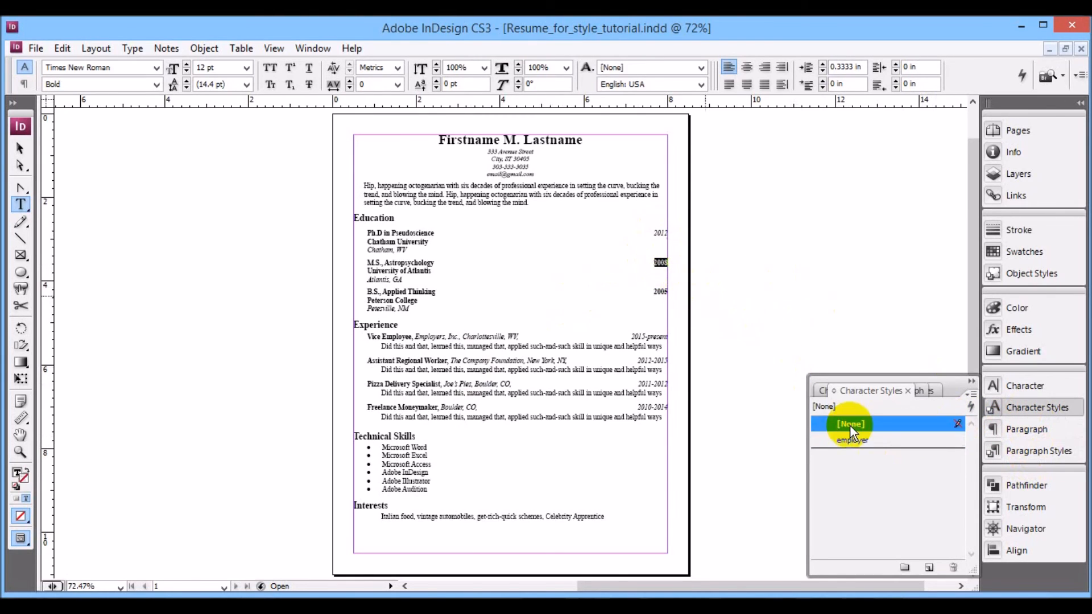
pyautogui.click(866, 439)
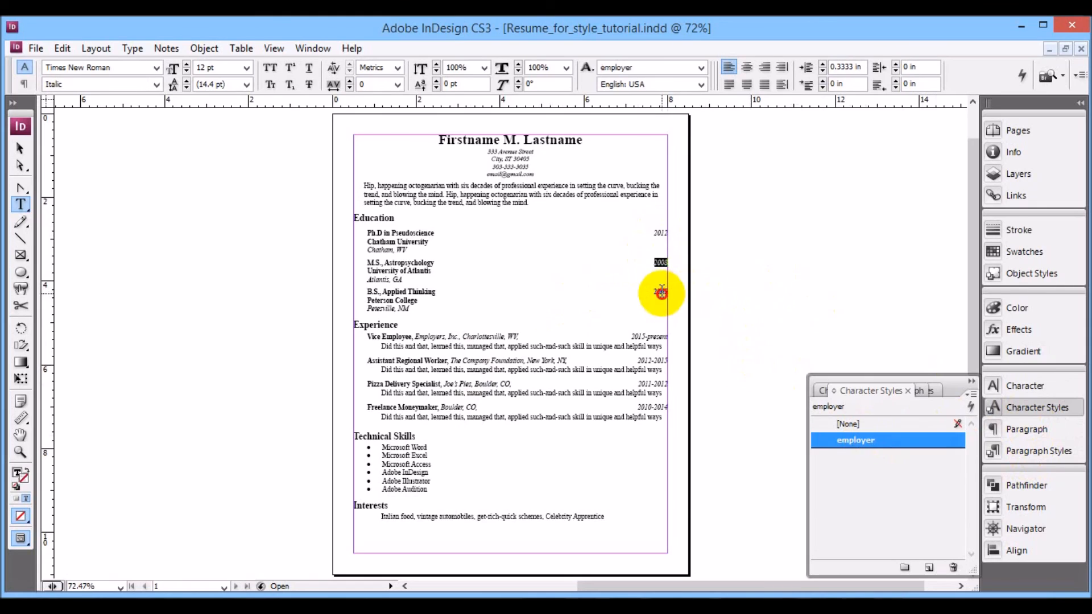
pyautogui.doubleClick(659, 291)
pyautogui.click(853, 441)
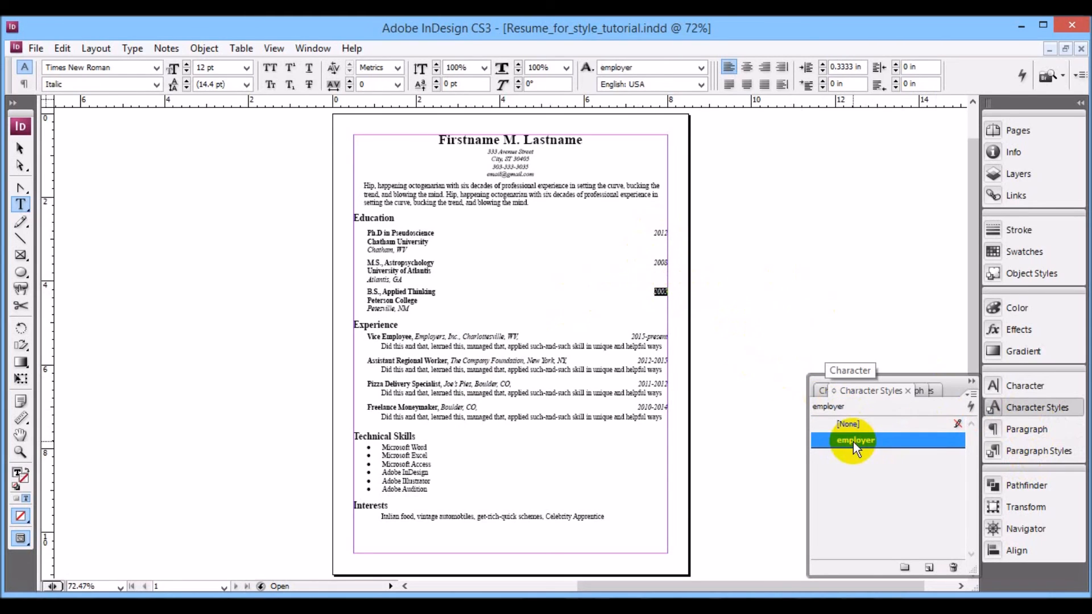
pyautogui.click(970, 381)
# Examine which styles the "job description" paragraph style can be based on, and leave its options without changes
pyautogui.click(613, 345)
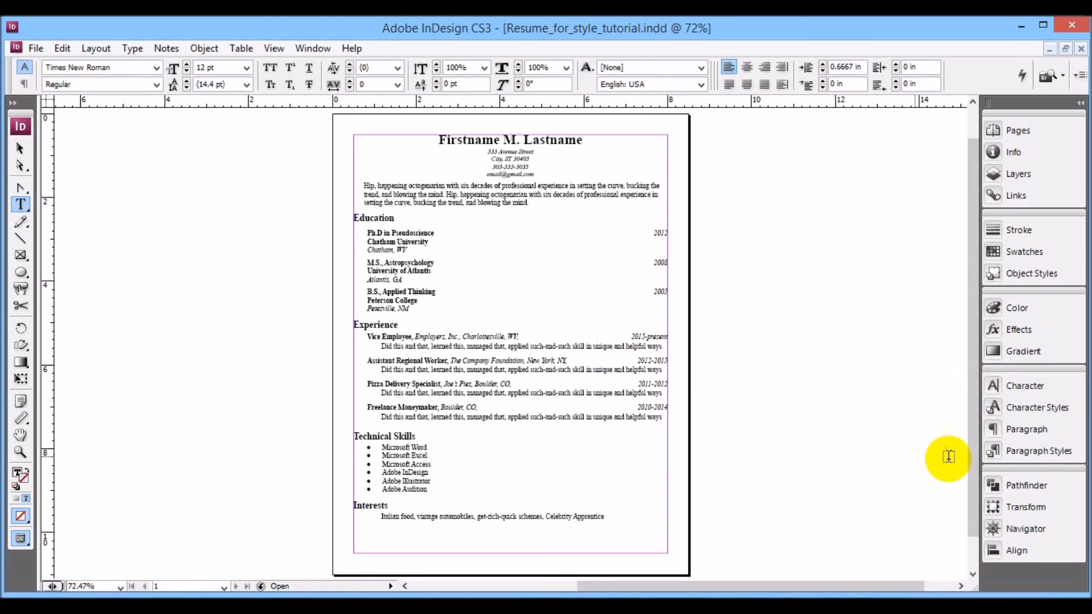
pyautogui.click(1023, 456)
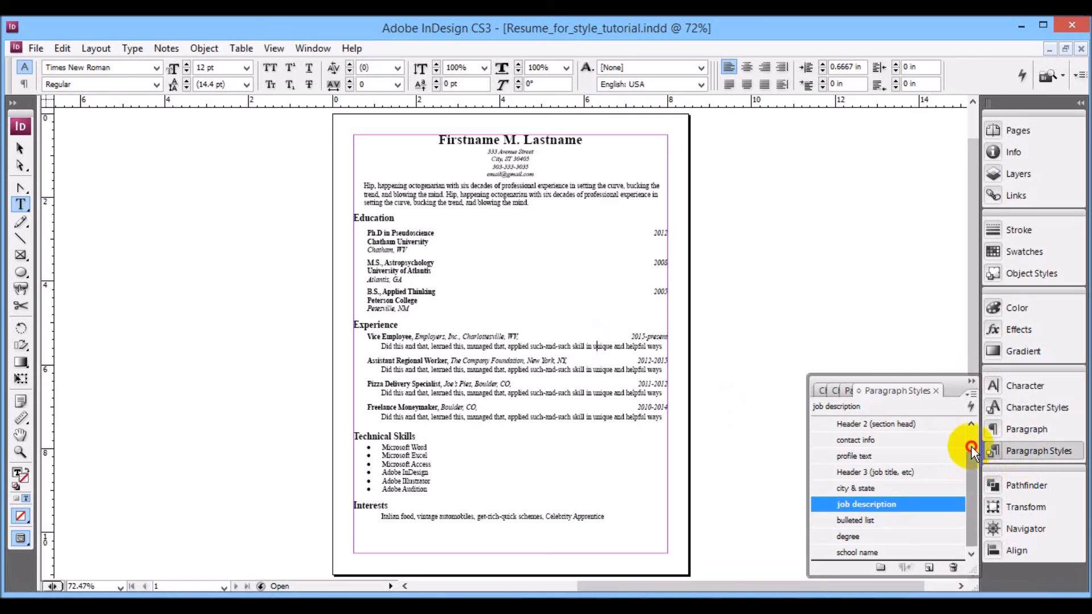
pyautogui.click(970, 425)
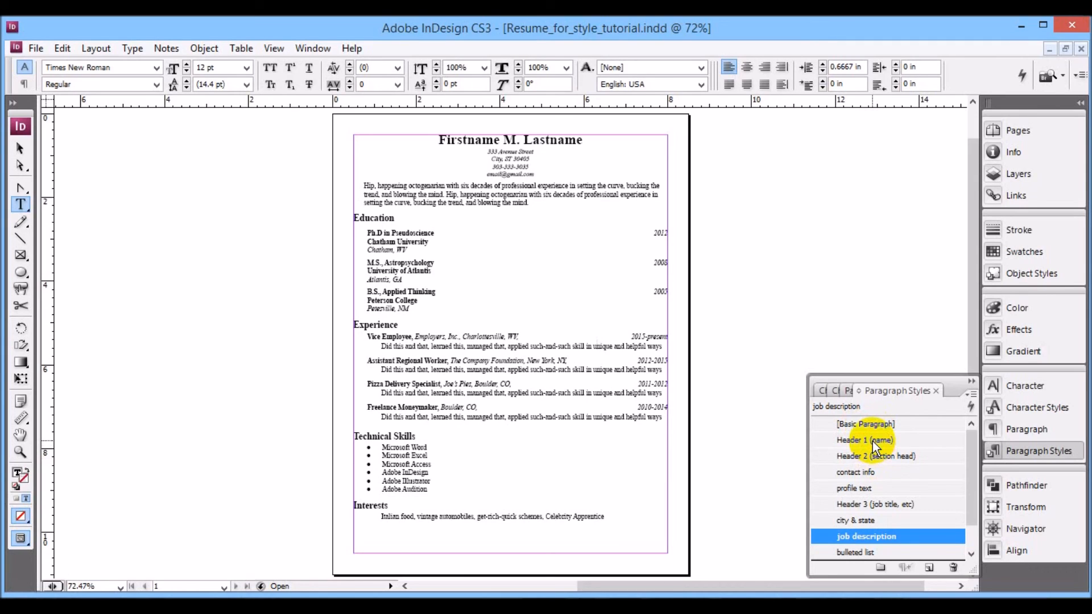
pyautogui.doubleClick(915, 535)
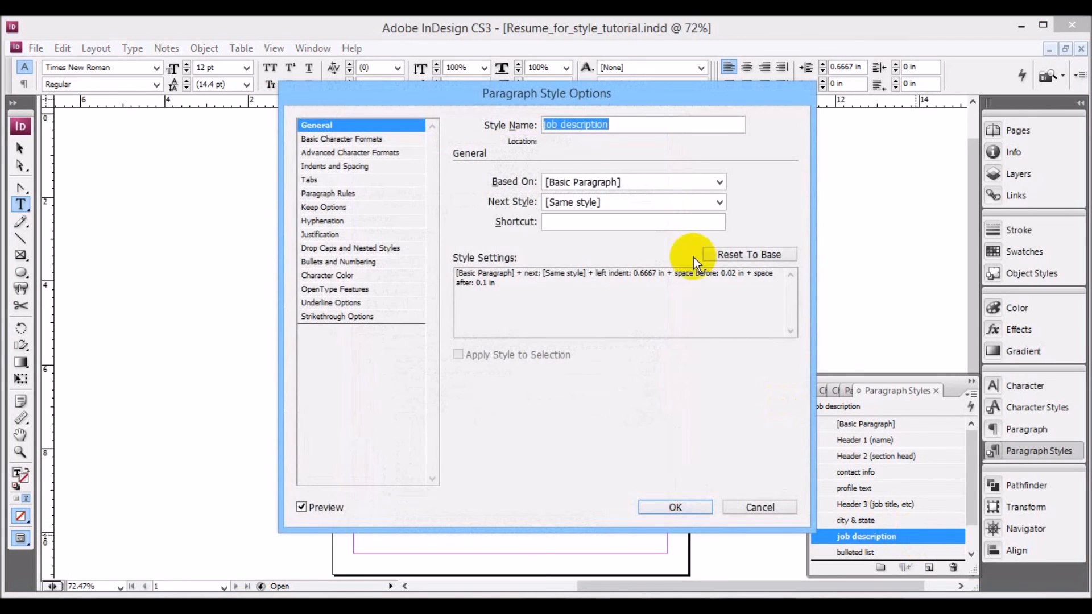
pyautogui.click(722, 183)
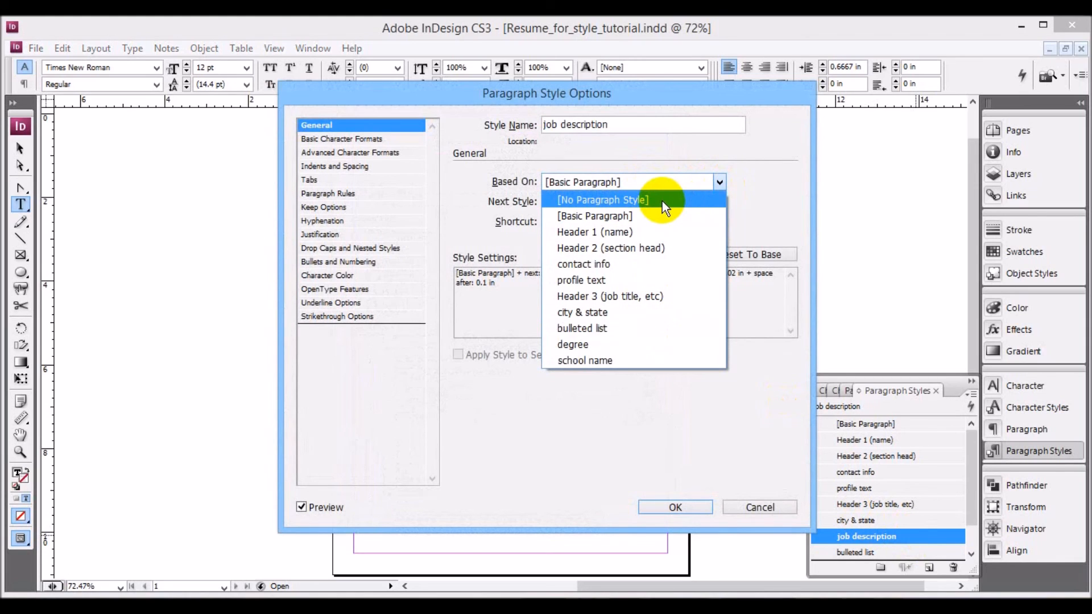
pyautogui.click(755, 183)
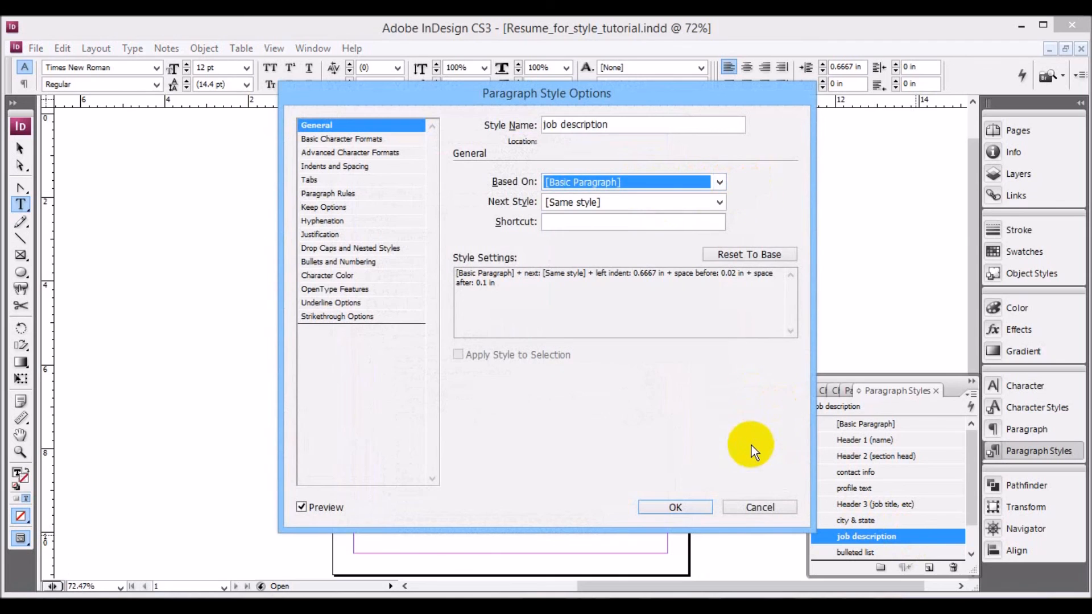
pyautogui.click(746, 507)
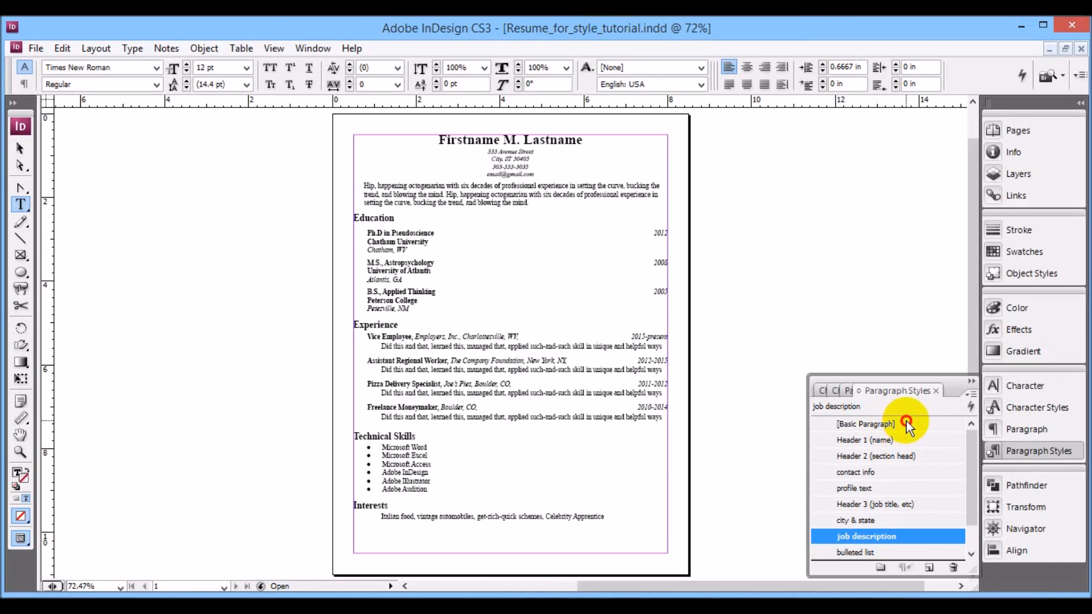
# Set the font family of the [Basic Paragraph] style to Garamond, with the style options moved aside to show the resume
pyautogui.doubleClick(882, 425)
pyautogui.moveTo(643, 94); pyautogui.dragTo(951, 93)
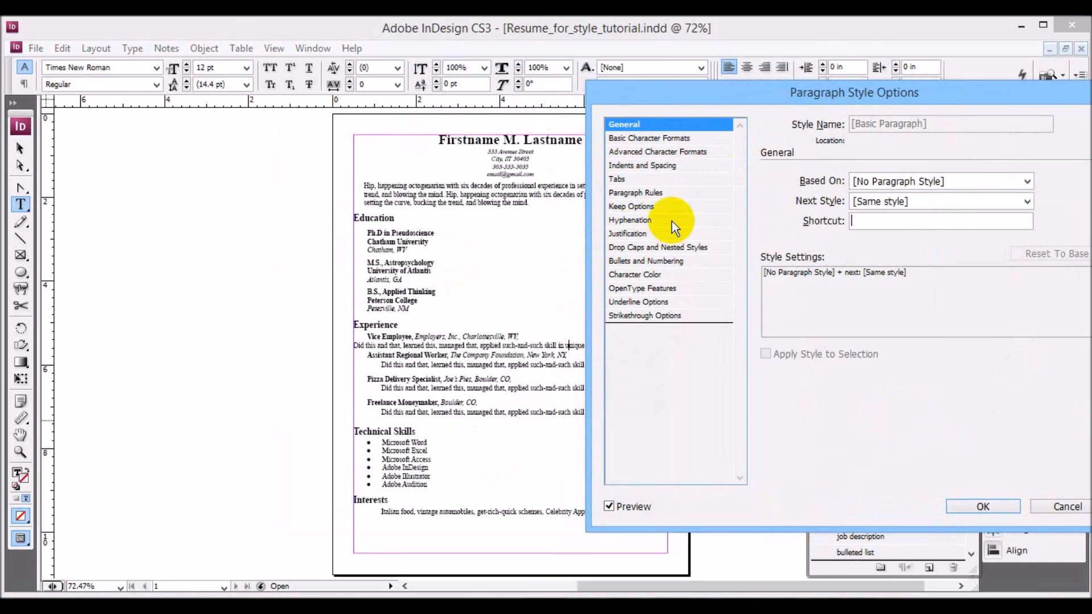
pyautogui.click(663, 138)
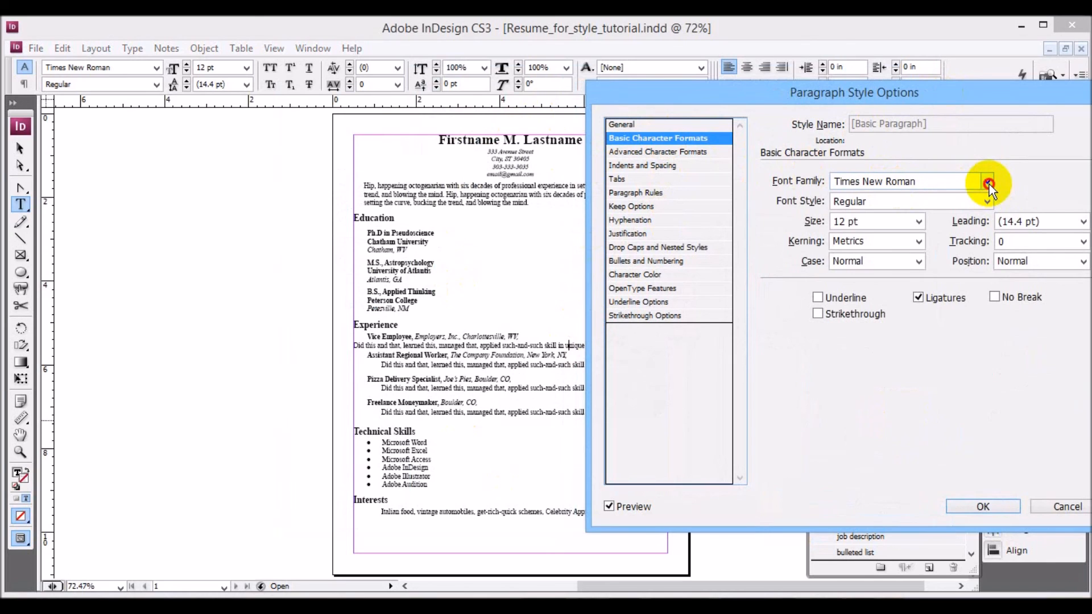
pyautogui.click(988, 182)
pyautogui.moveTo(1024, 462); pyautogui.dragTo(1031, 310)
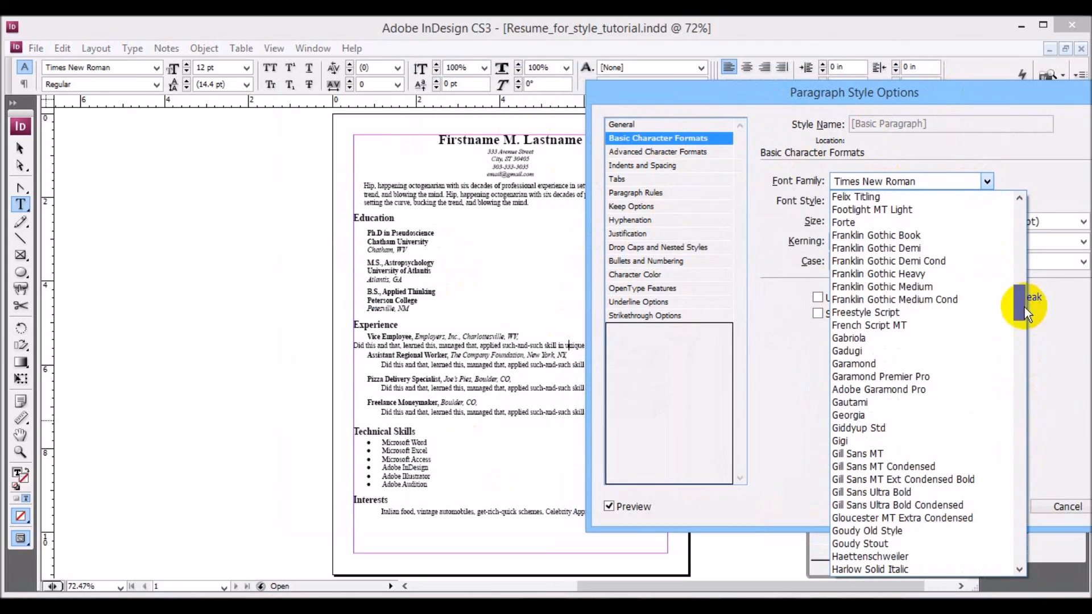
pyautogui.click(927, 367)
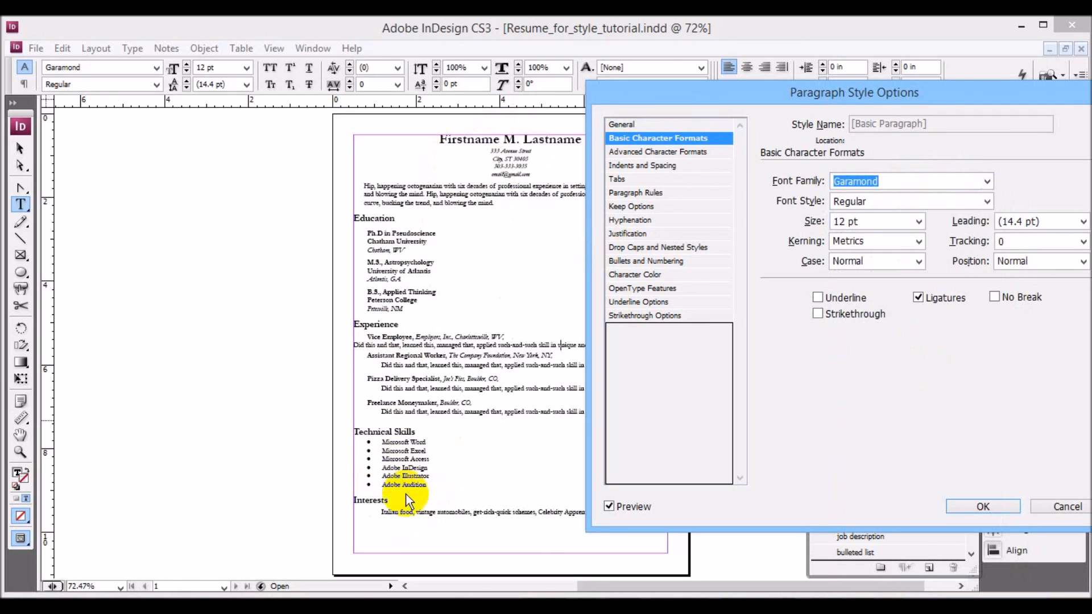
# Try a 14 pt size for the [Basic Paragraph] style, set it back to 12 pt, and accept the style changes
pyautogui.click(917, 222)
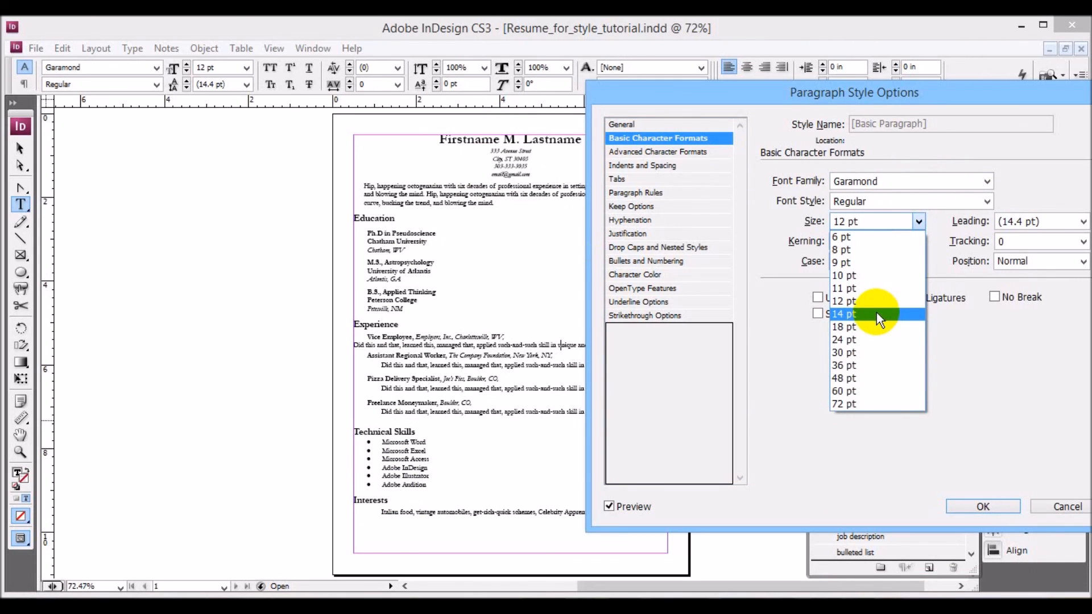
pyautogui.click(875, 312)
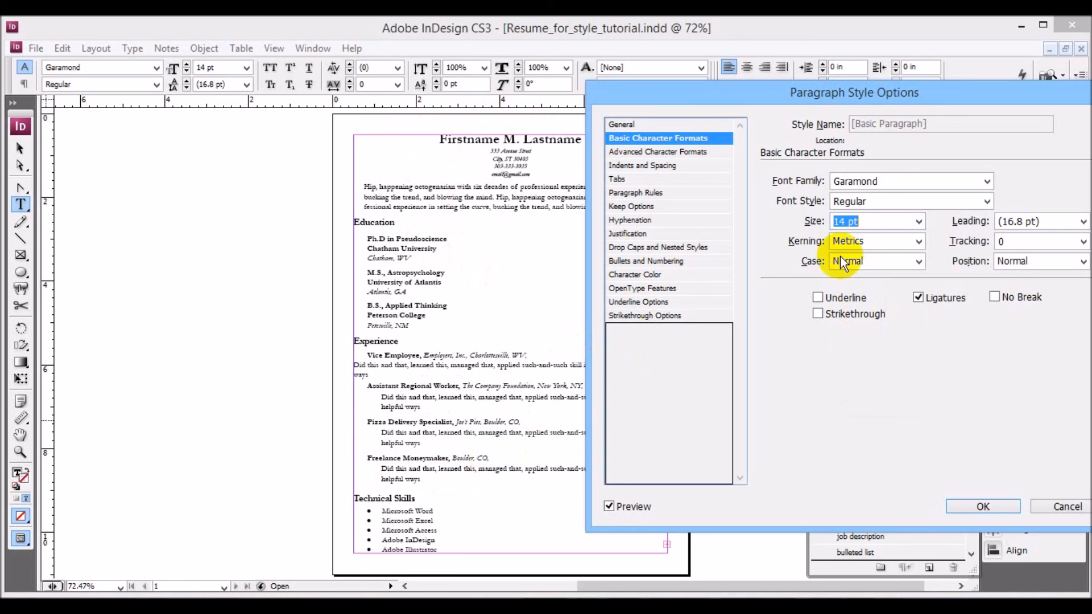
pyautogui.click(919, 222)
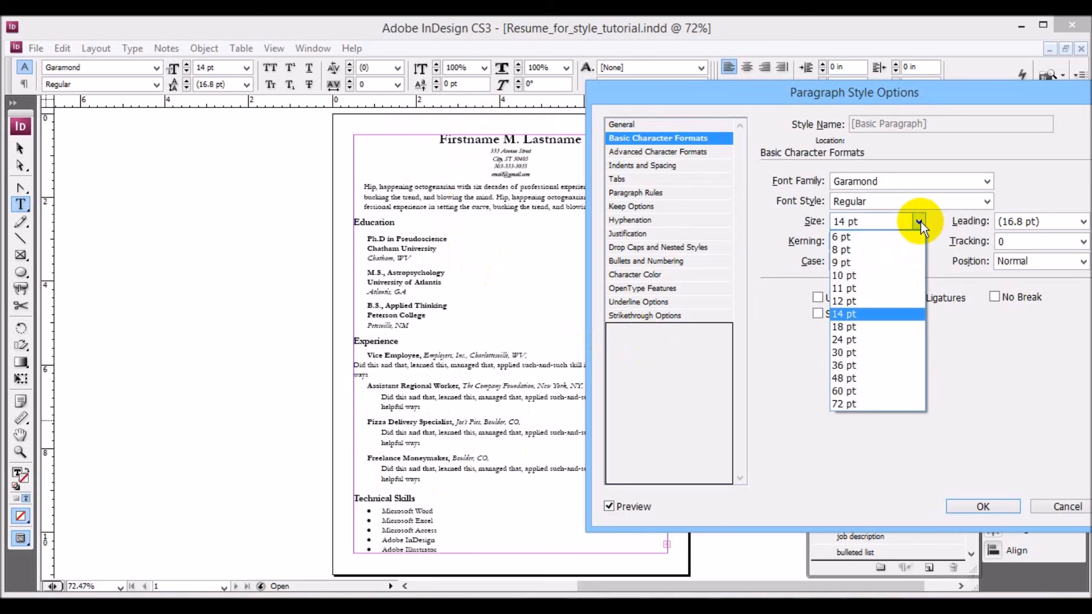
pyautogui.click(900, 298)
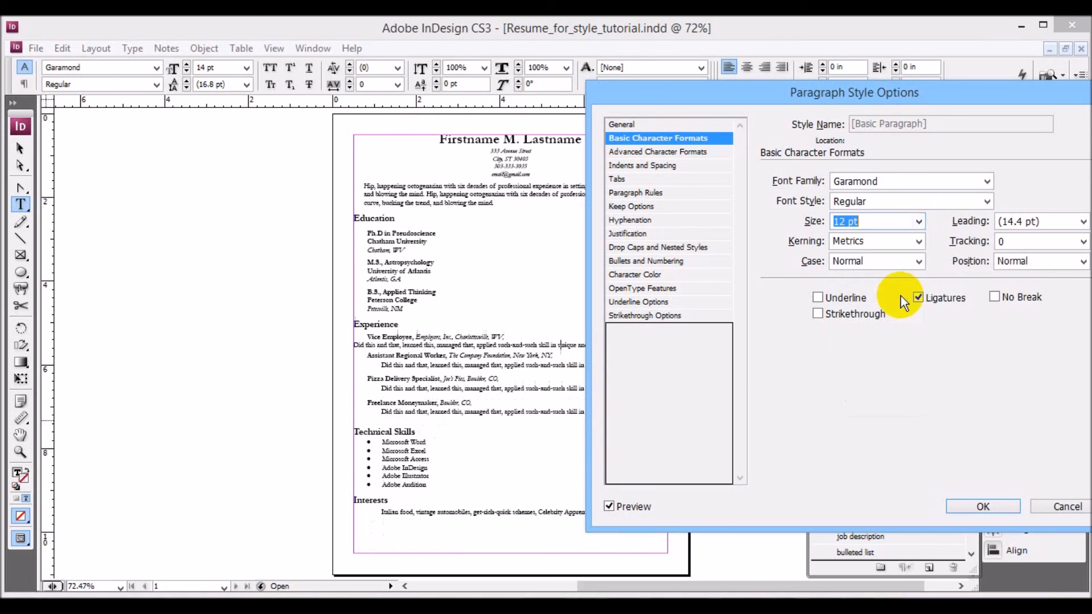
pyautogui.click(982, 506)
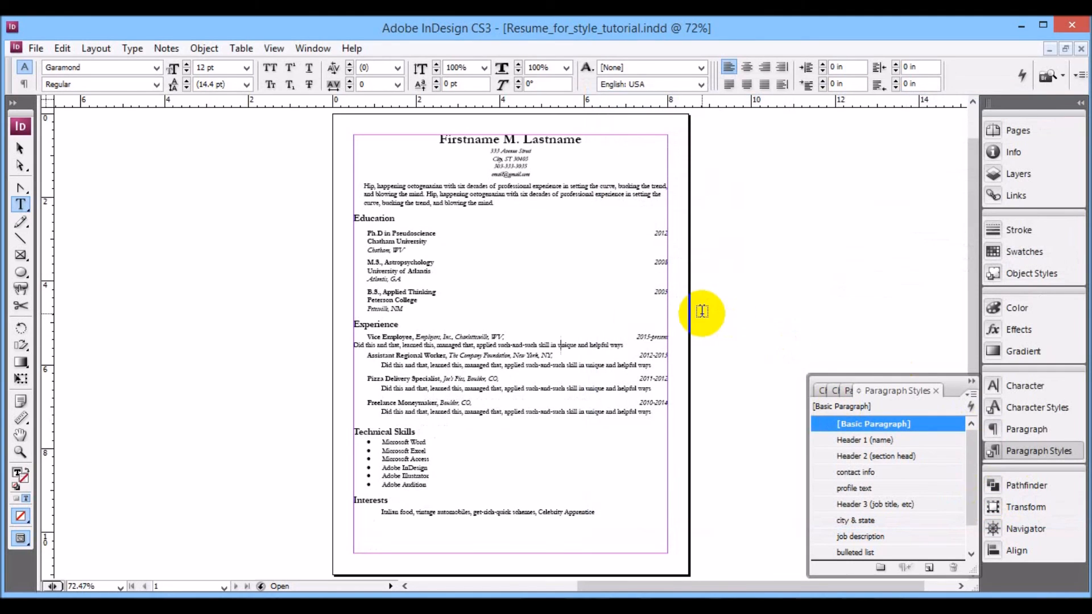